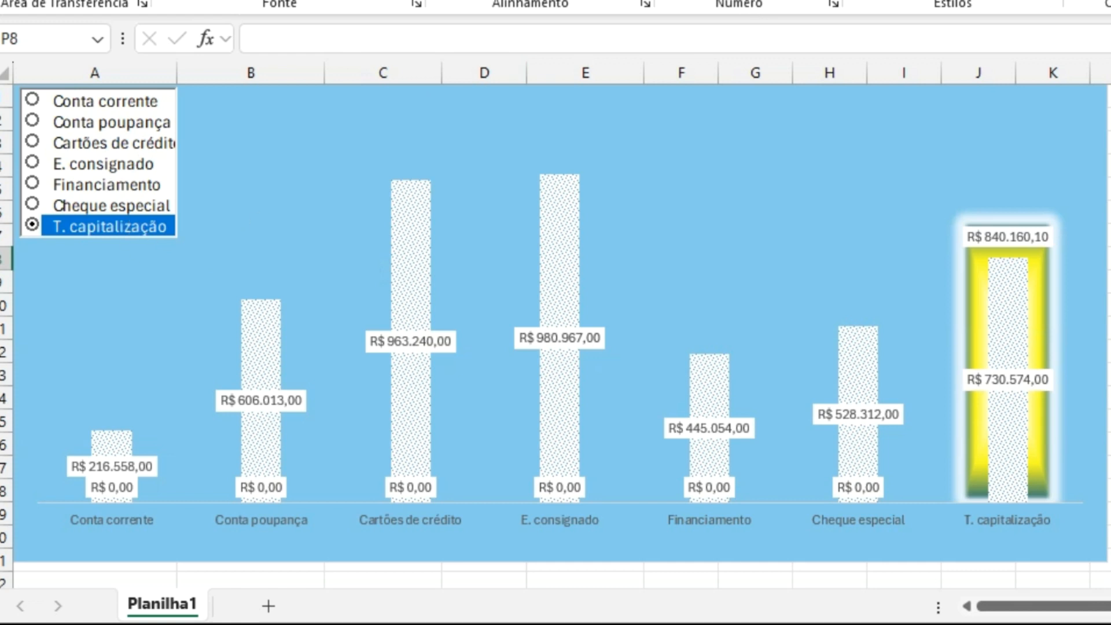
# - Test the finished chart by selecting each product in the list box in turn, from Conta corrente through T. capitalização
pyautogui.click(776, 2)
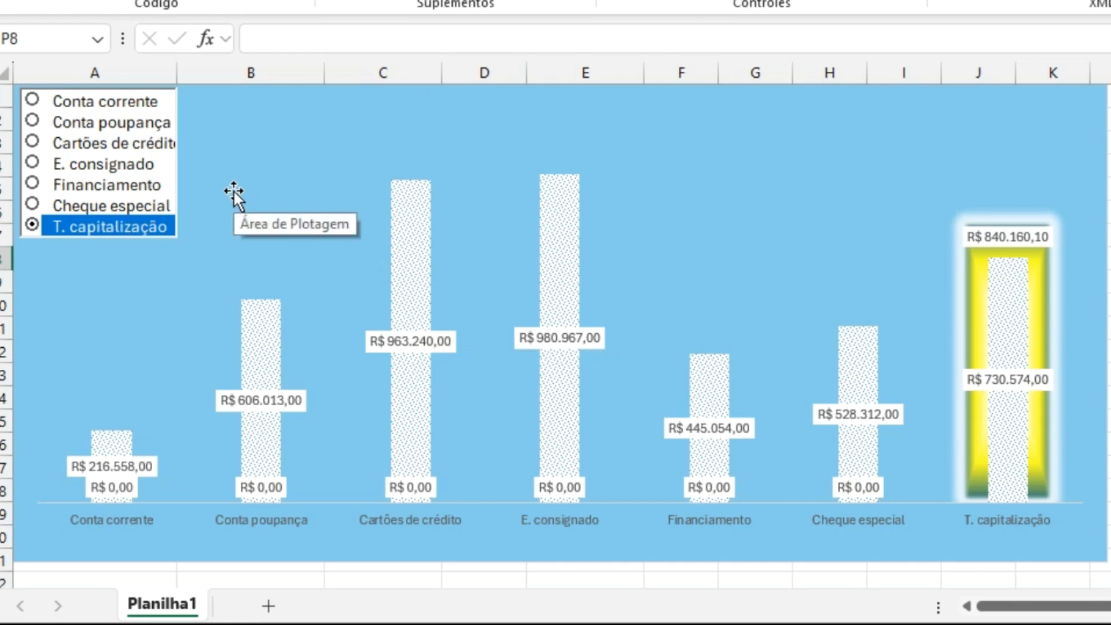
pyautogui.click(81, 107)
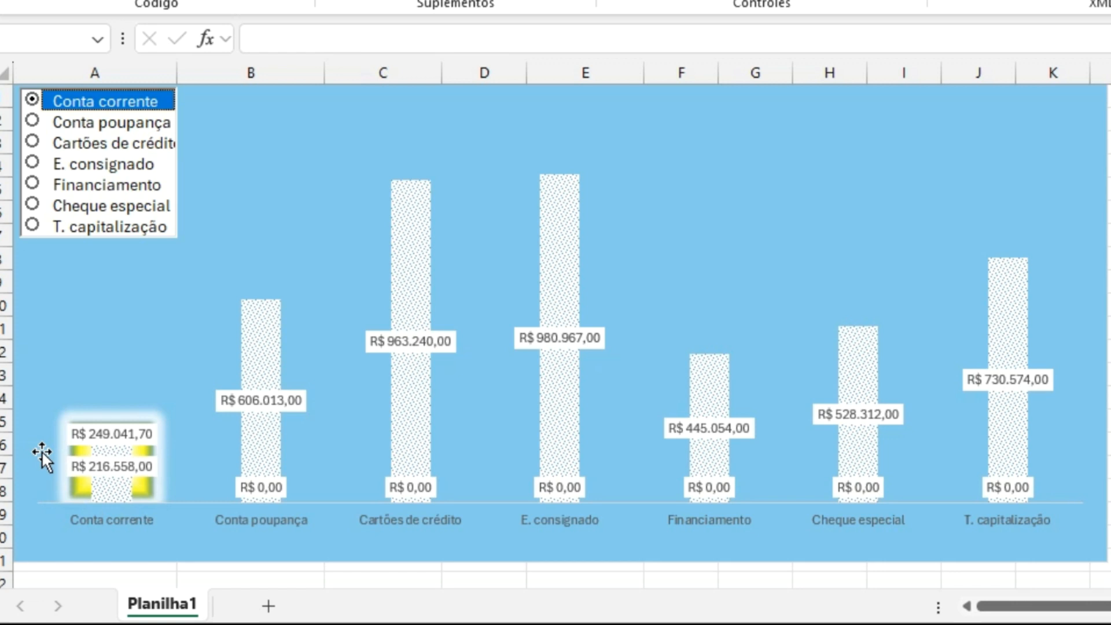
pyautogui.moveTo(103, 485)
pyautogui.click(113, 129)
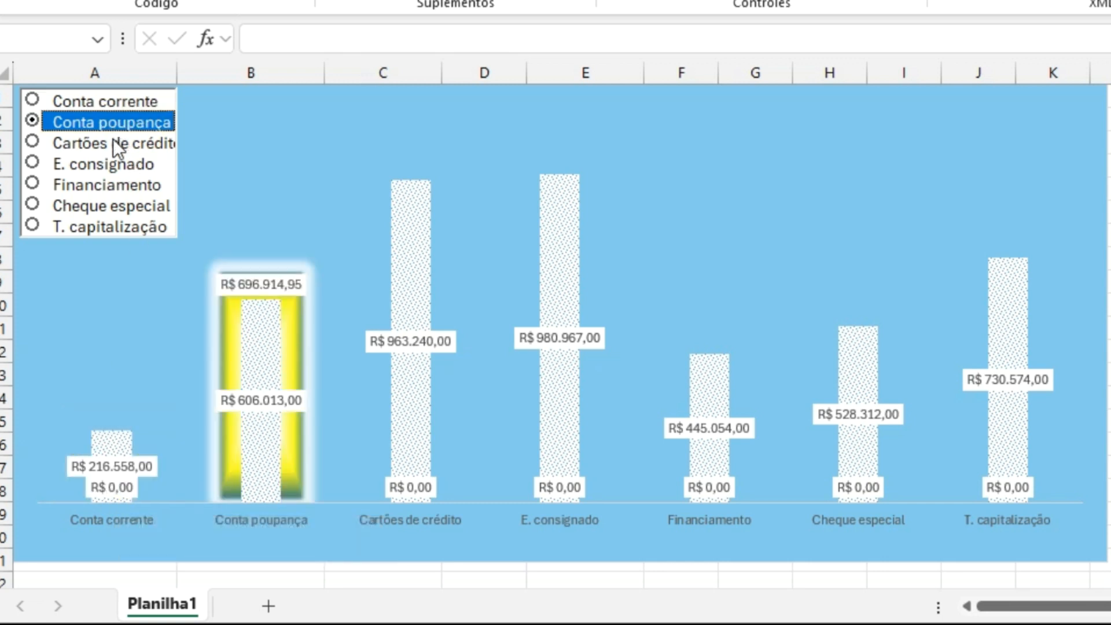
pyautogui.click(113, 143)
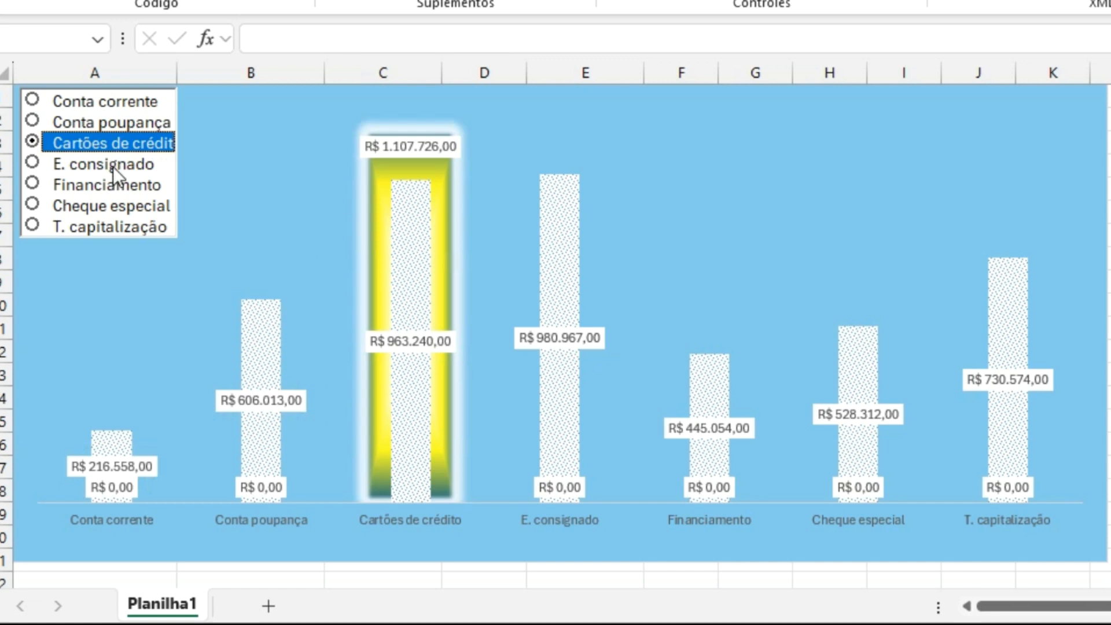
pyautogui.click(112, 167)
pyautogui.click(114, 185)
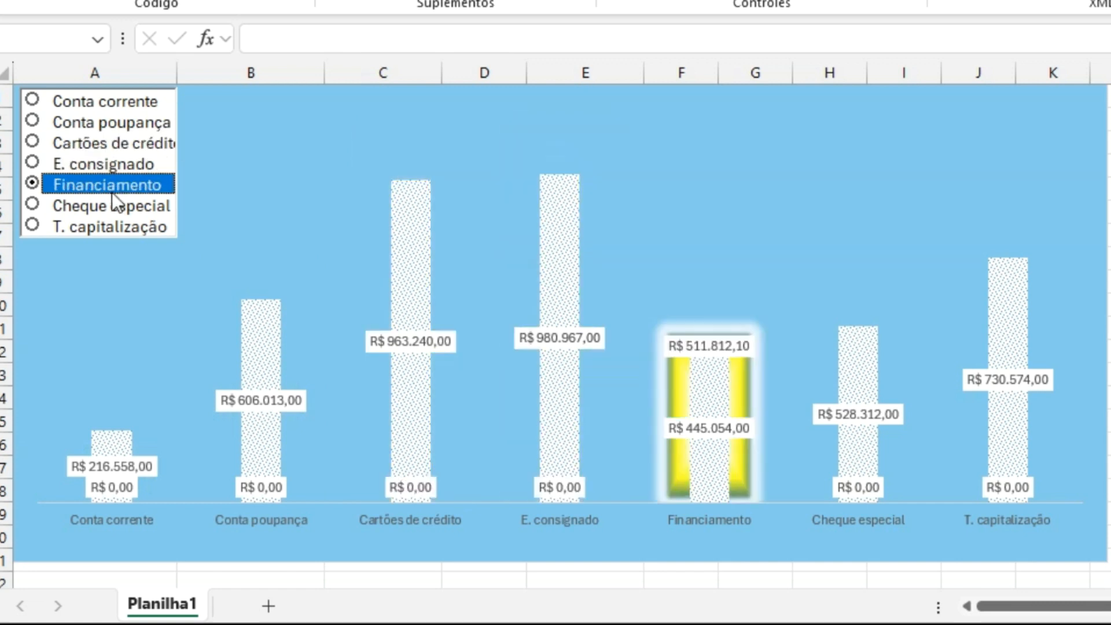
pyautogui.click(110, 203)
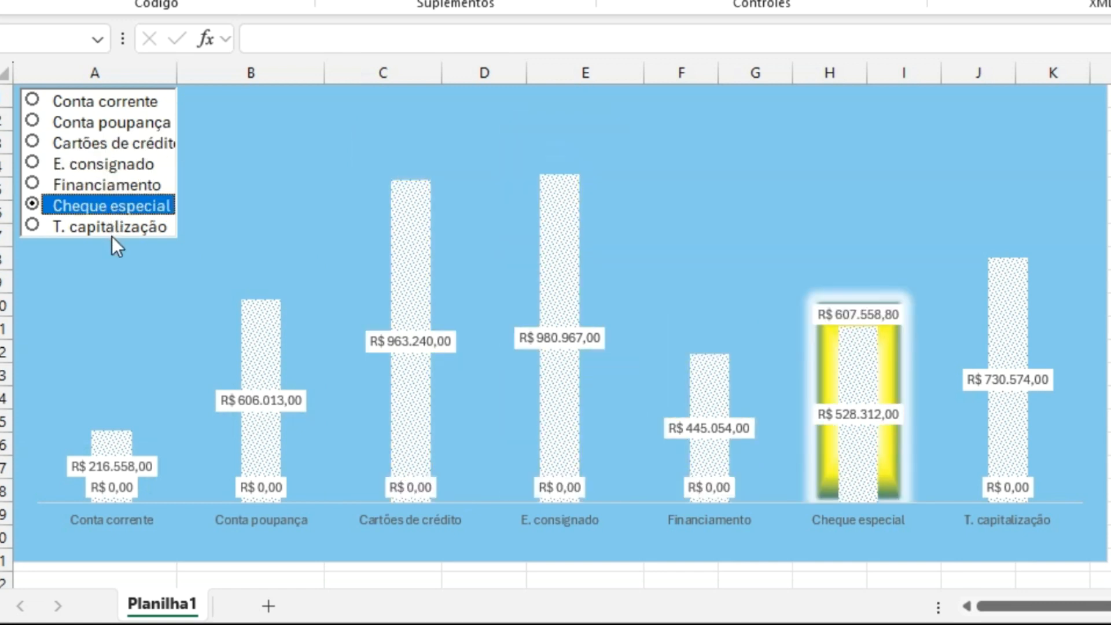
pyautogui.click(93, 228)
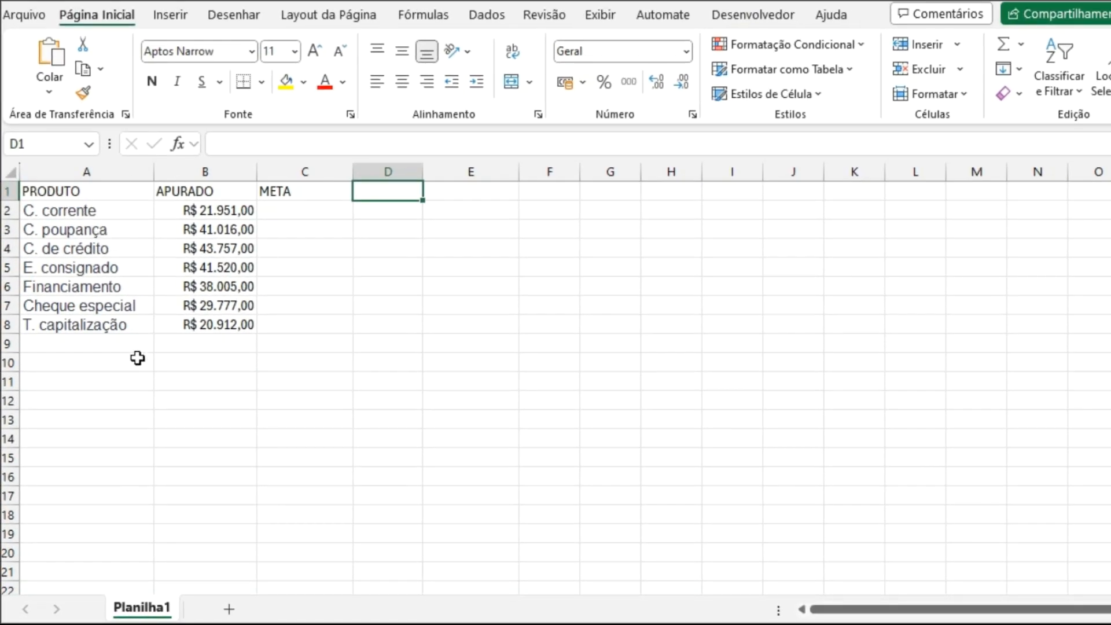
pyautogui.moveTo(90, 211); pyautogui.dragTo(107, 329)
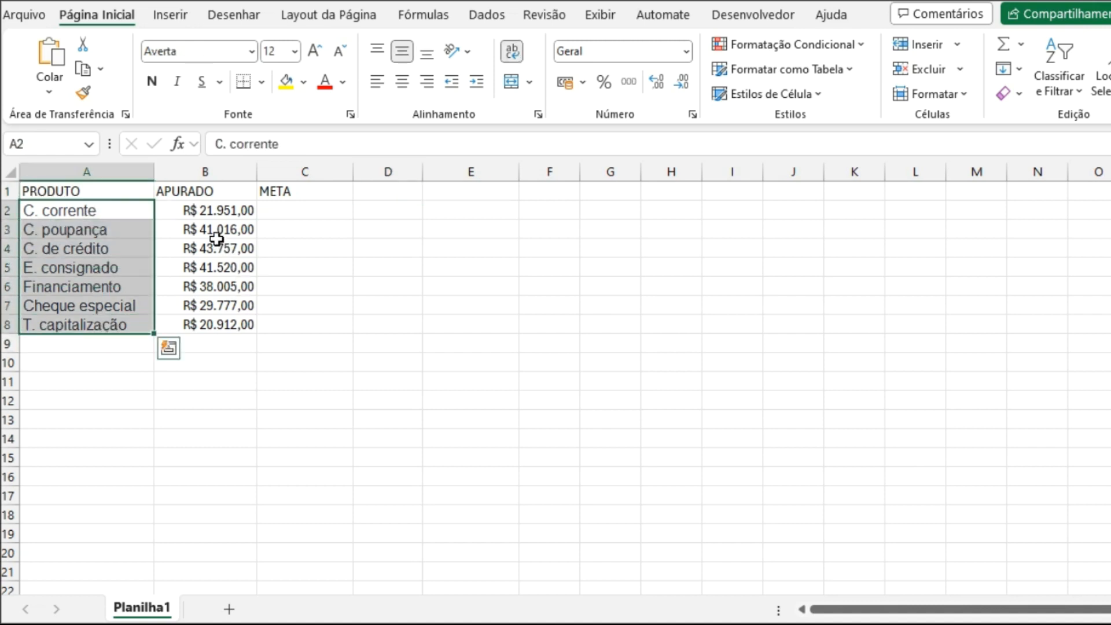
pyautogui.moveTo(207, 213); pyautogui.dragTo(222, 318)
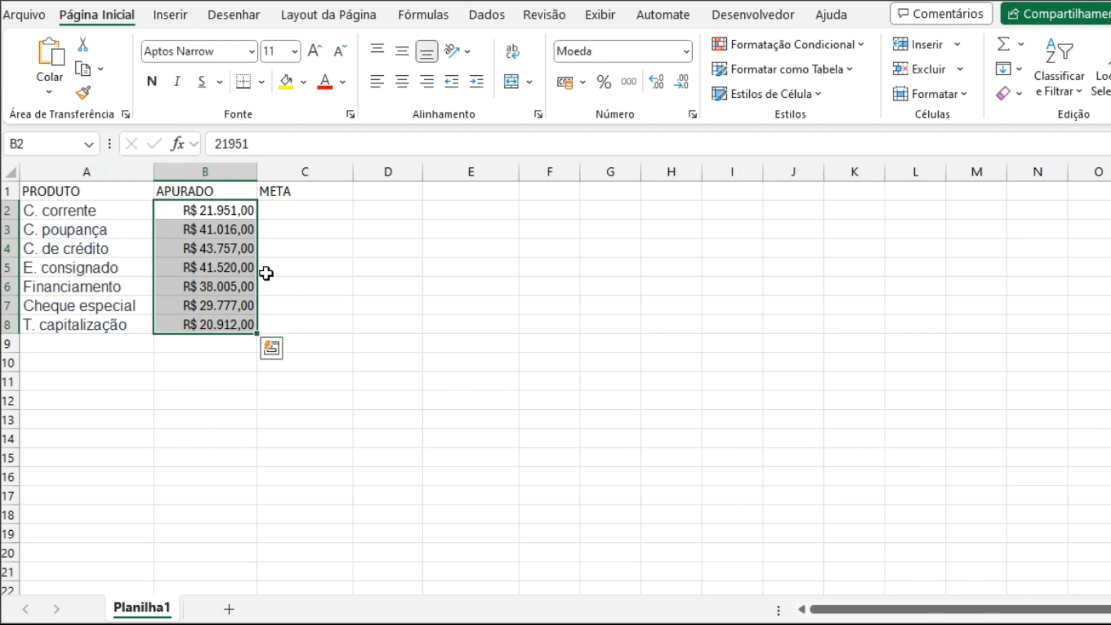
# - Enter the formula =B2*0,15 in cell C2 of the META column
pyautogui.click(272, 205)
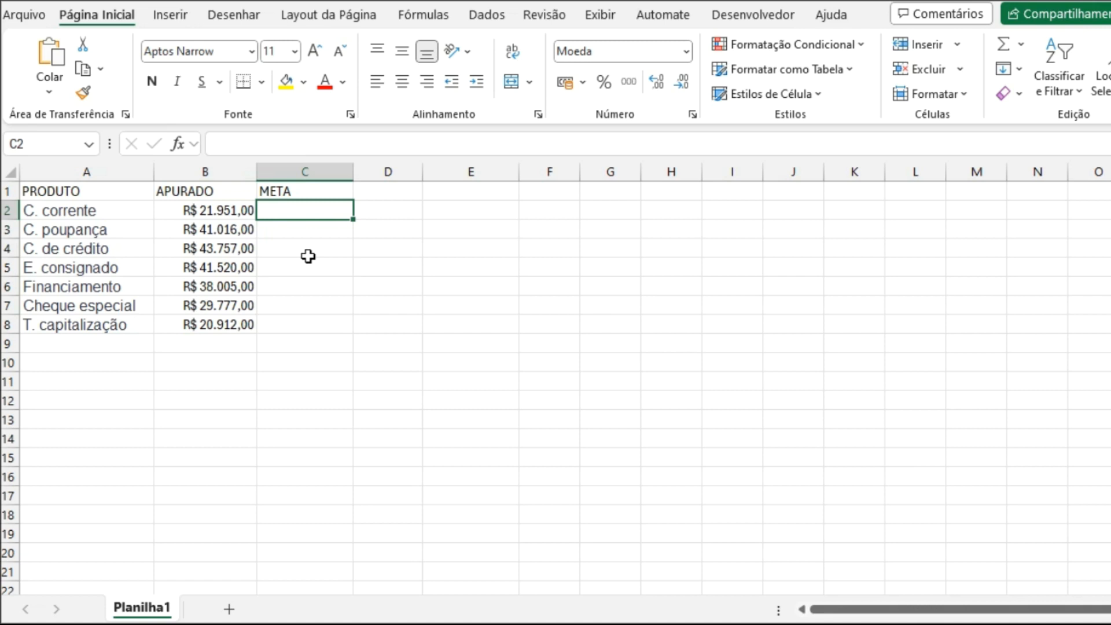
pyautogui.write('=')
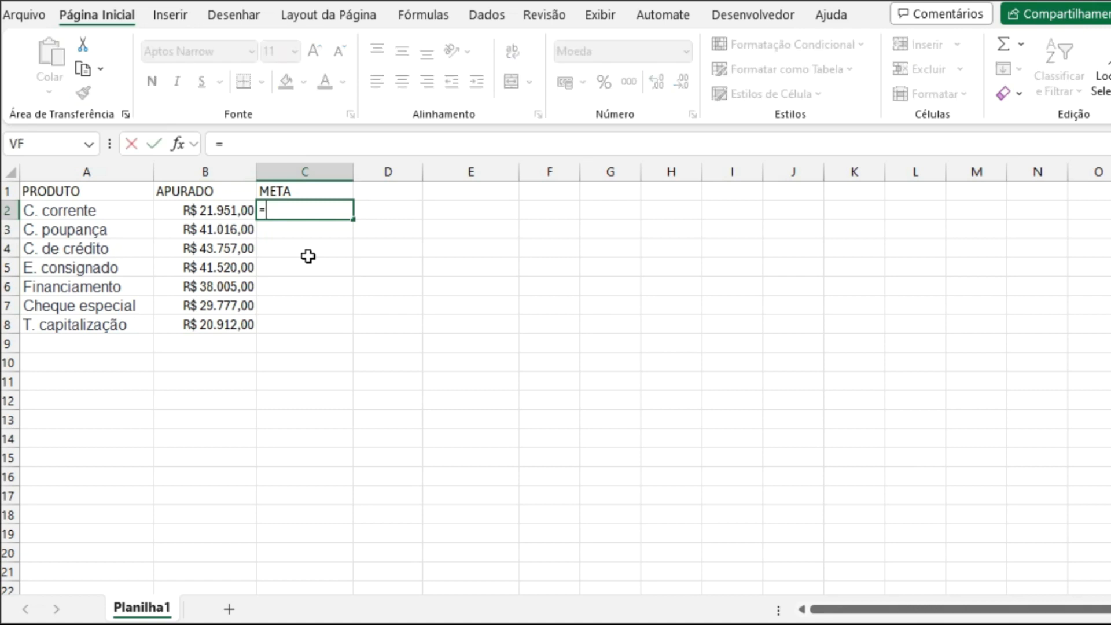
pyautogui.click(230, 215)
pyautogui.write('*0,')
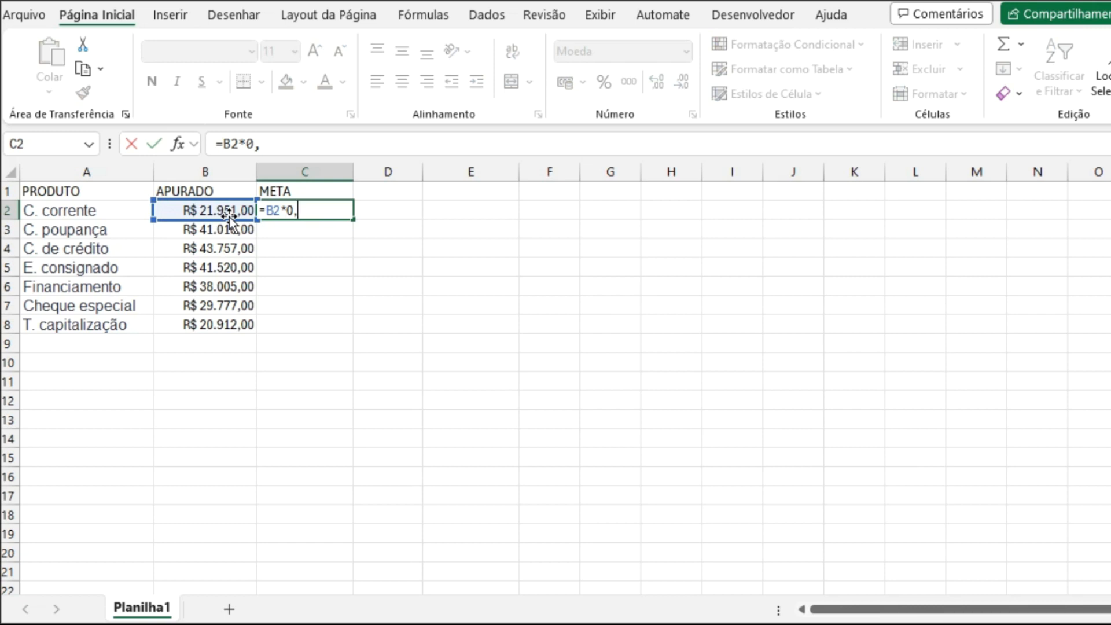
pyautogui.write('15')
pyautogui.press('Return')
# - Change the C2 target formula to =(B2*0,15)+B2 so the 15% is added to the APURADO value
pyautogui.press('Up')
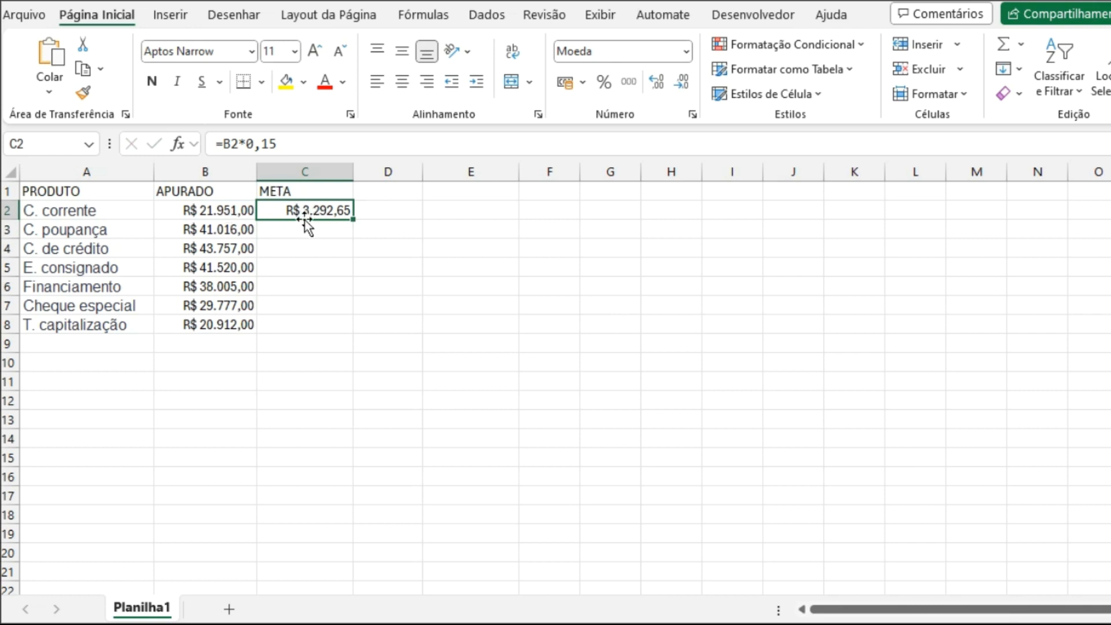
pyautogui.click(226, 149)
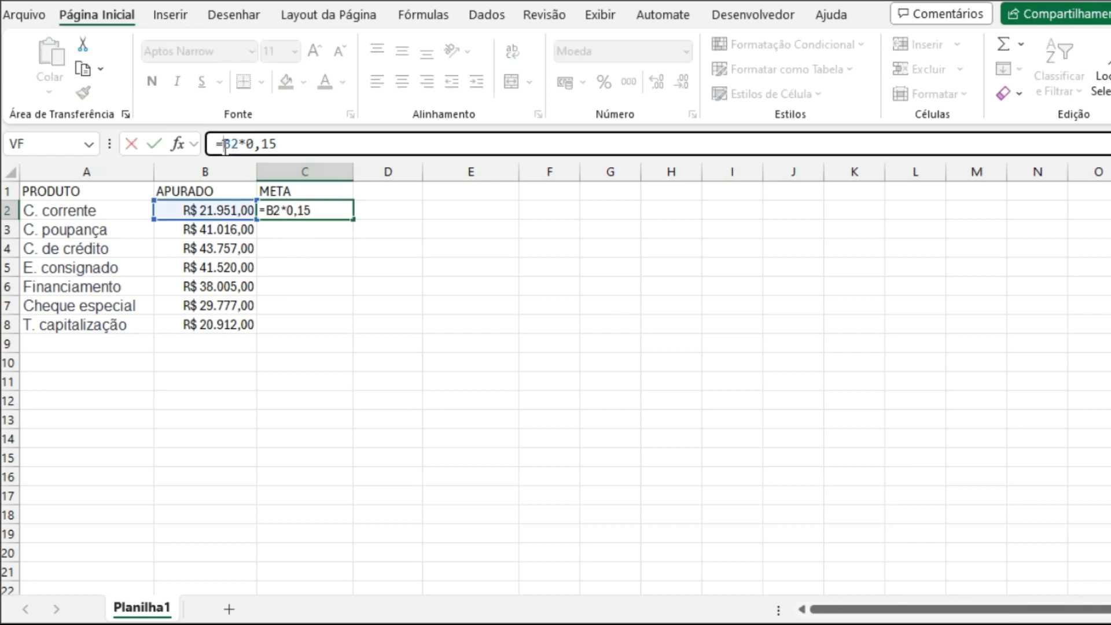
pyautogui.write('(')
pyautogui.click(312, 148)
pyautogui.write(')+')
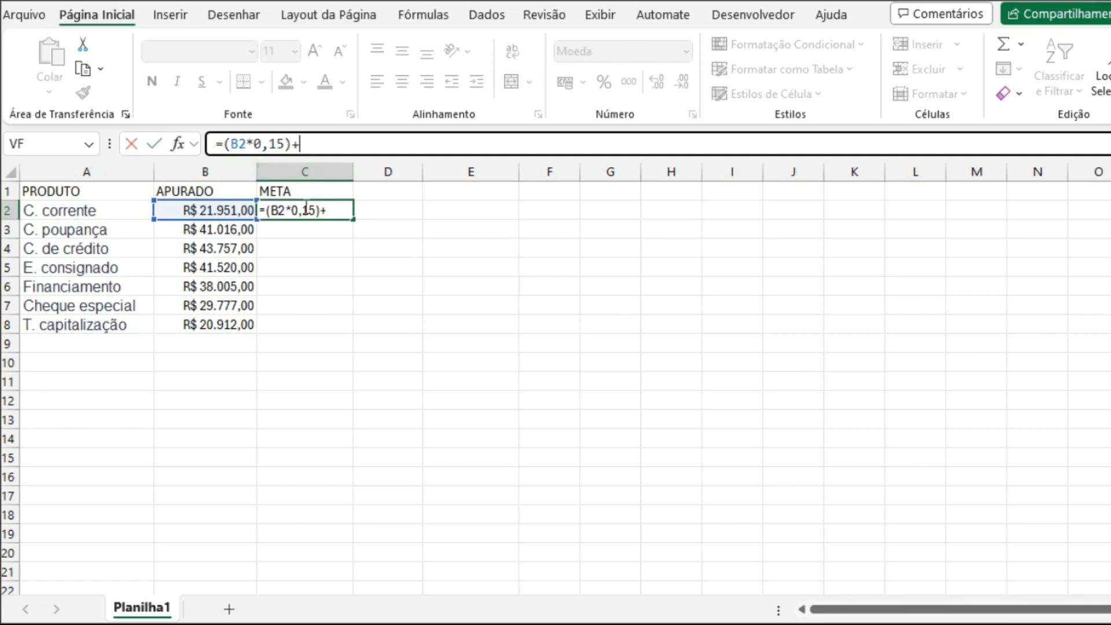
pyautogui.click(203, 211)
pyautogui.press('Return')
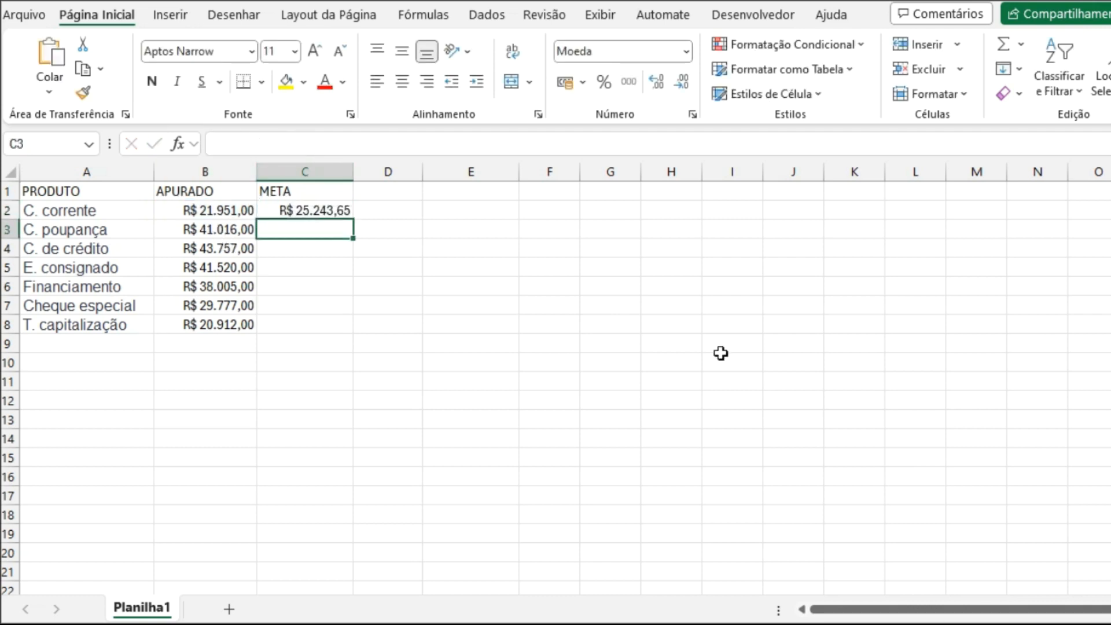
pyautogui.click(309, 202)
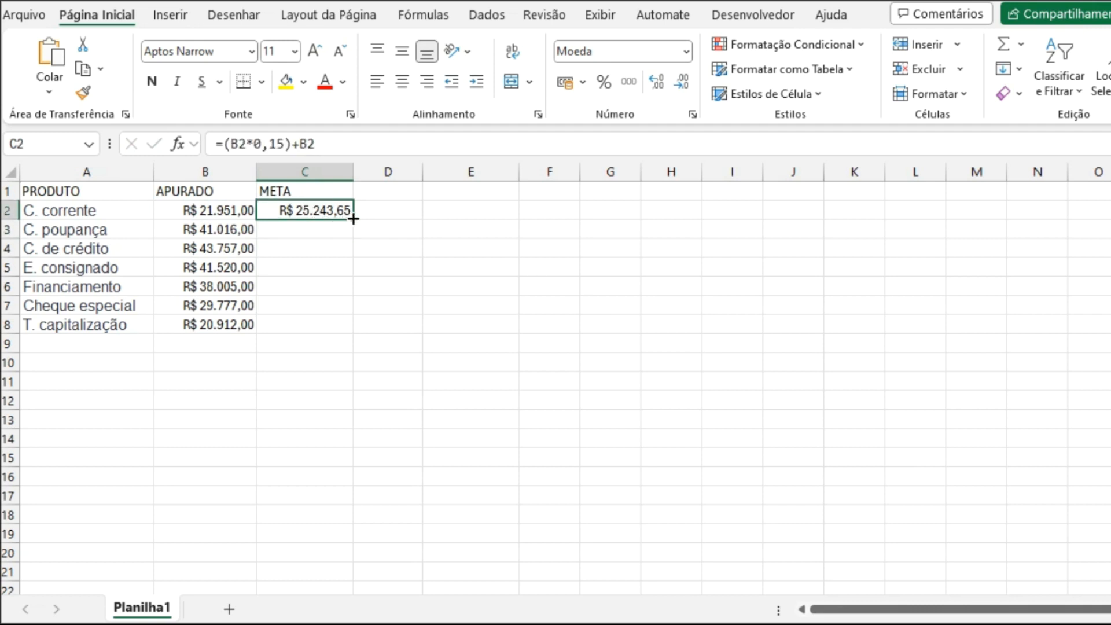
pyautogui.click(202, 212)
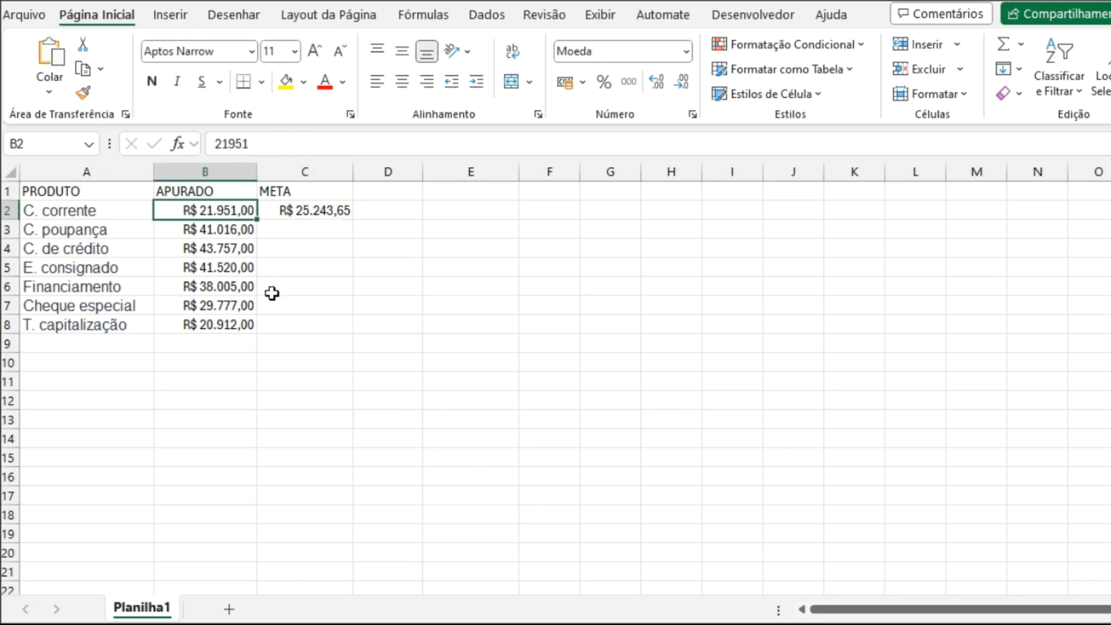
pyautogui.click(294, 212)
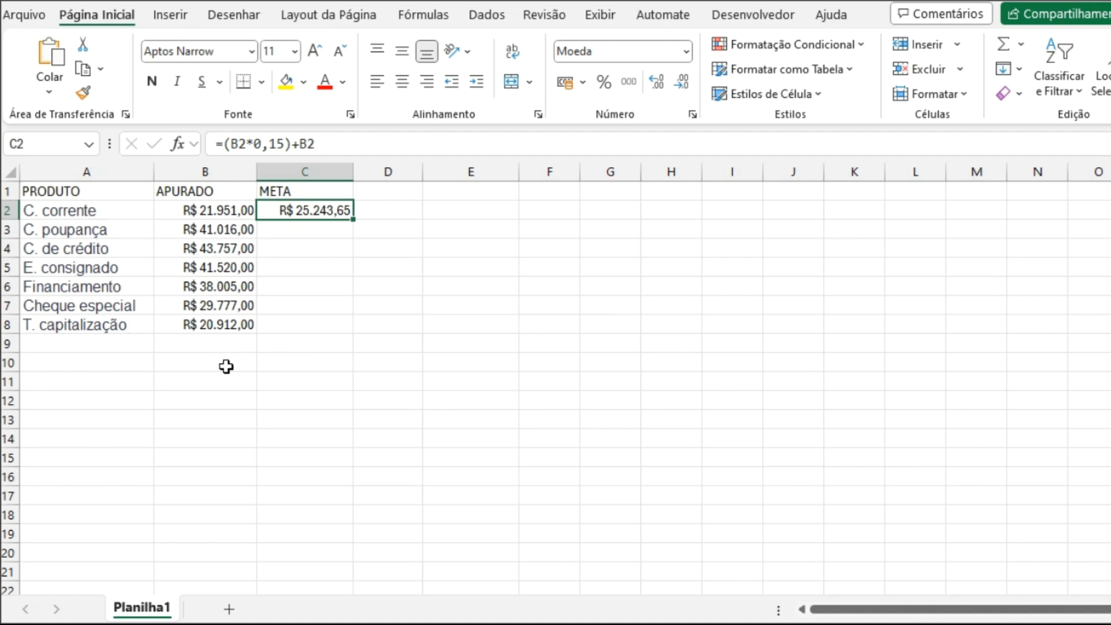
# - Define the name PRODUTO for the product names in A2:A8, with the workbook as scope
pyautogui.moveTo(54, 214); pyautogui.dragTo(79, 320)
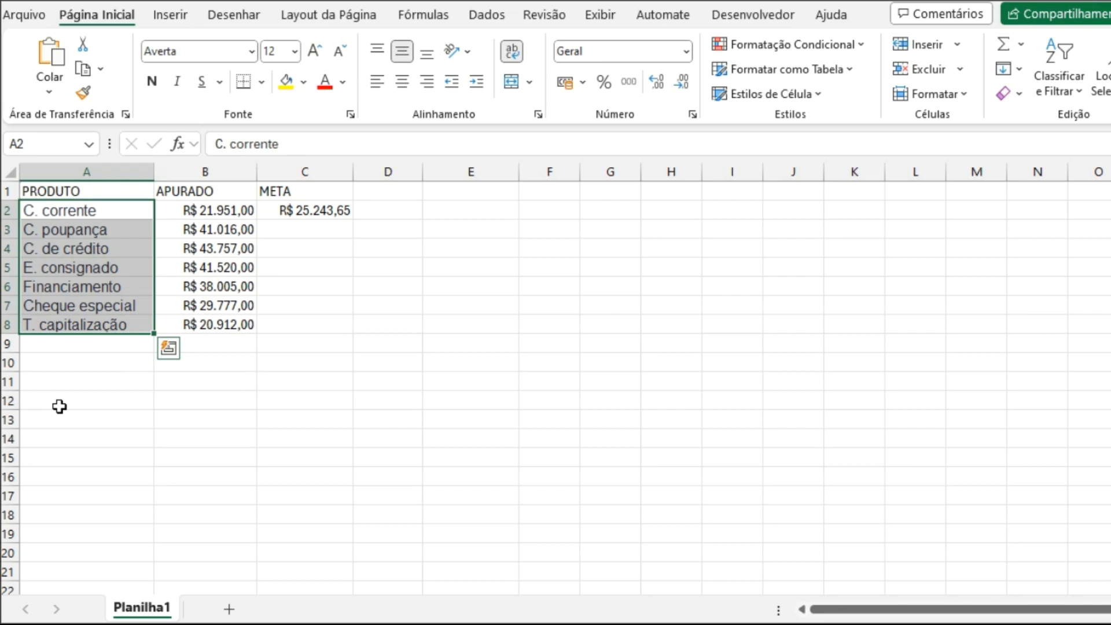
pyautogui.rightClick(72, 225)
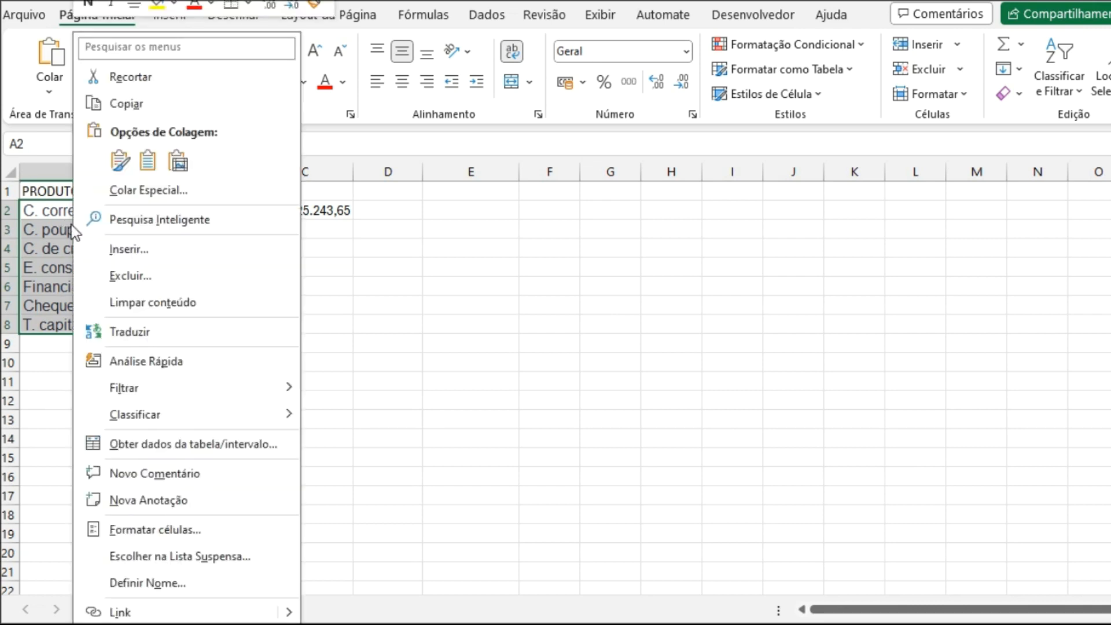
pyautogui.click(182, 582)
pyautogui.moveTo(182, 446); pyautogui.dragTo(554, 225)
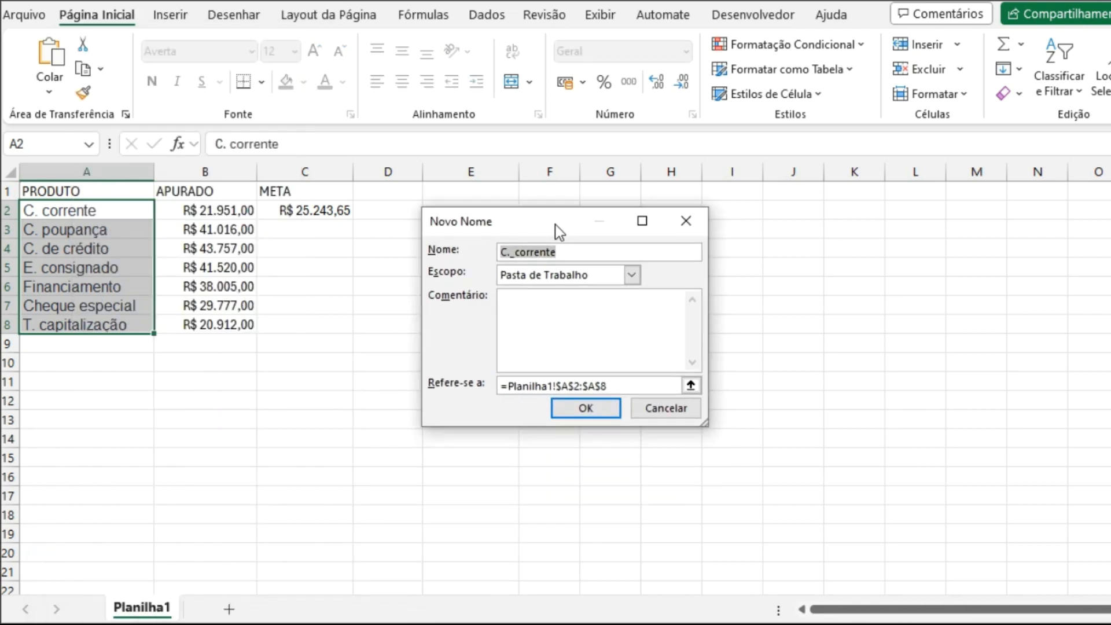
pyautogui.write('PRODUTO')
pyautogui.click(573, 408)
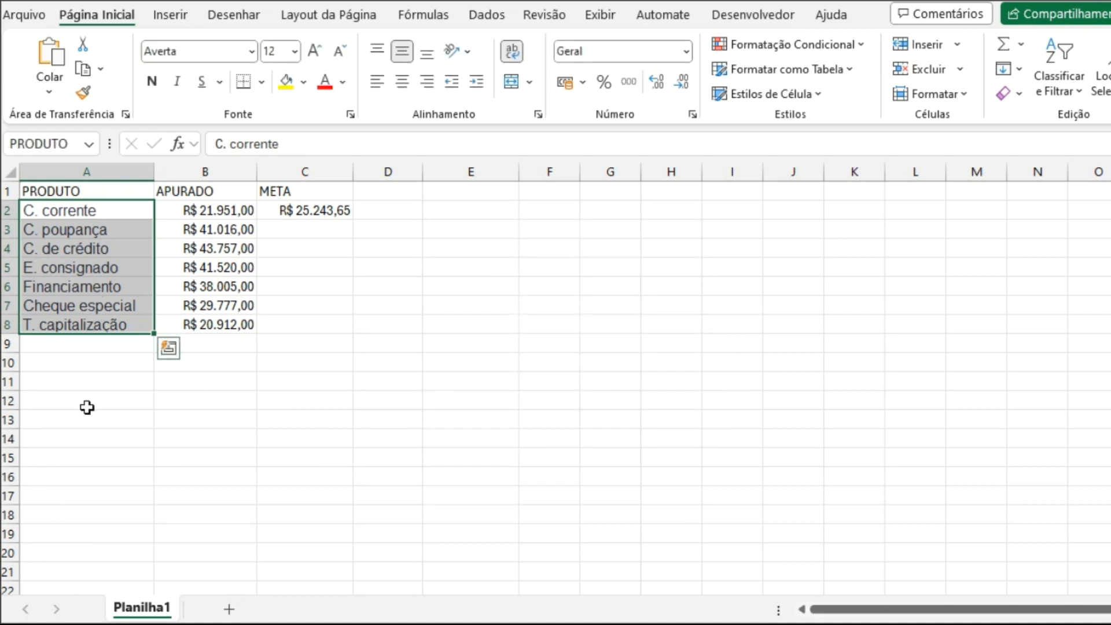
# - Insert an ActiveX list box over columns D and E beside the table, about 100 wide and 121 high
pyautogui.click(755, 16)
pyautogui.click(524, 96)
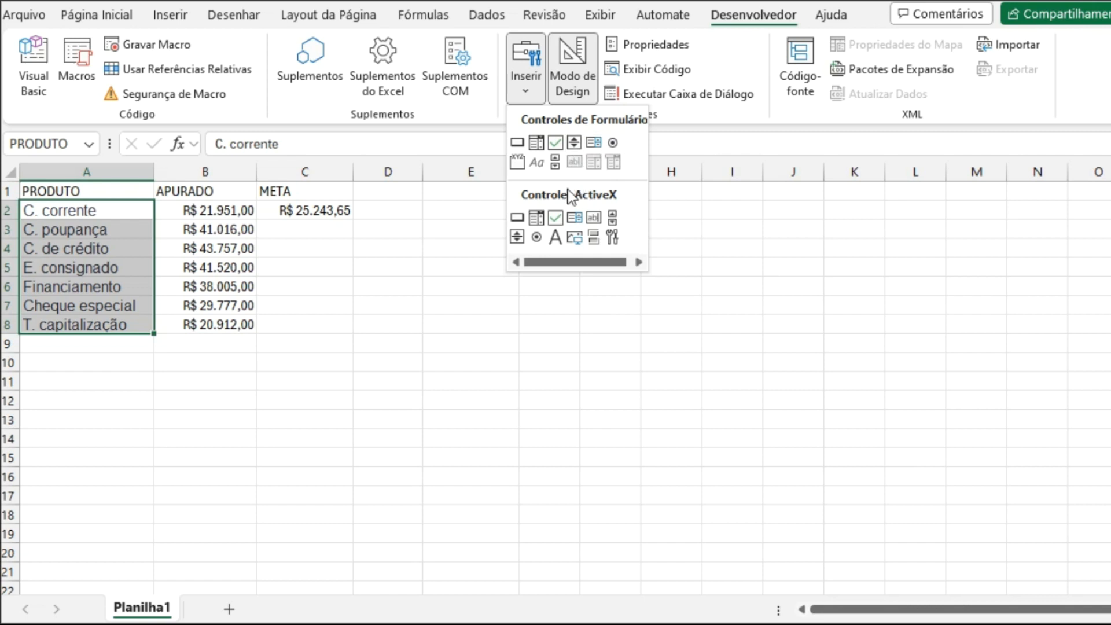
pyautogui.click(576, 220)
pyautogui.moveTo(464, 219); pyautogui.dragTo(572, 342)
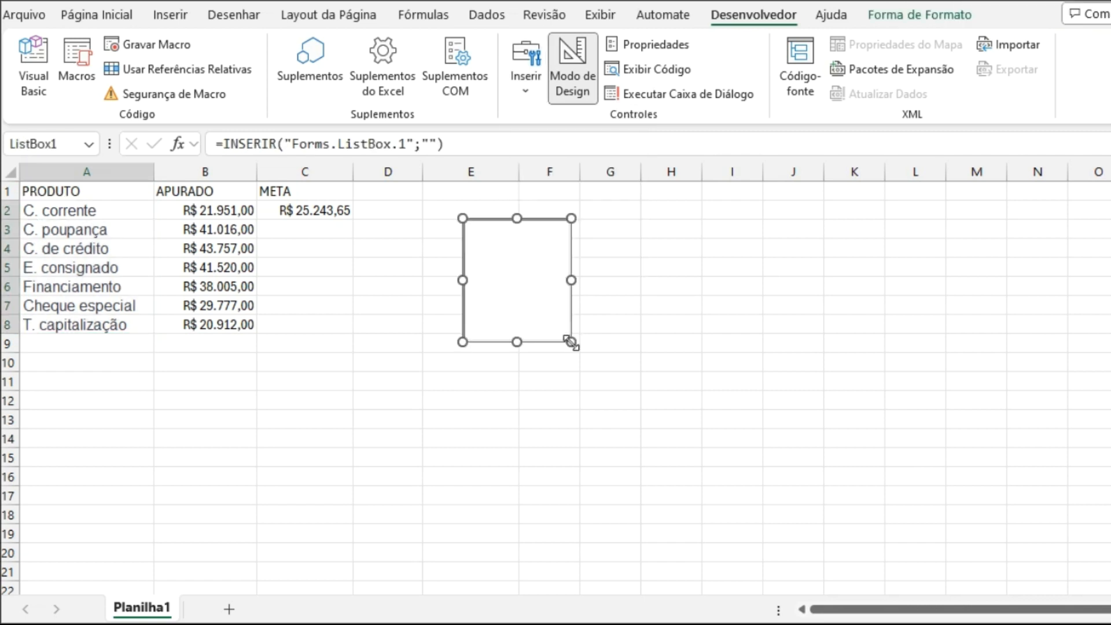
pyautogui.moveTo(501, 279); pyautogui.dragTo(424, 288)
pyautogui.moveTo(491, 345); pyautogui.dragTo(512, 377)
pyautogui.moveTo(457, 311); pyautogui.dragTo(448, 279)
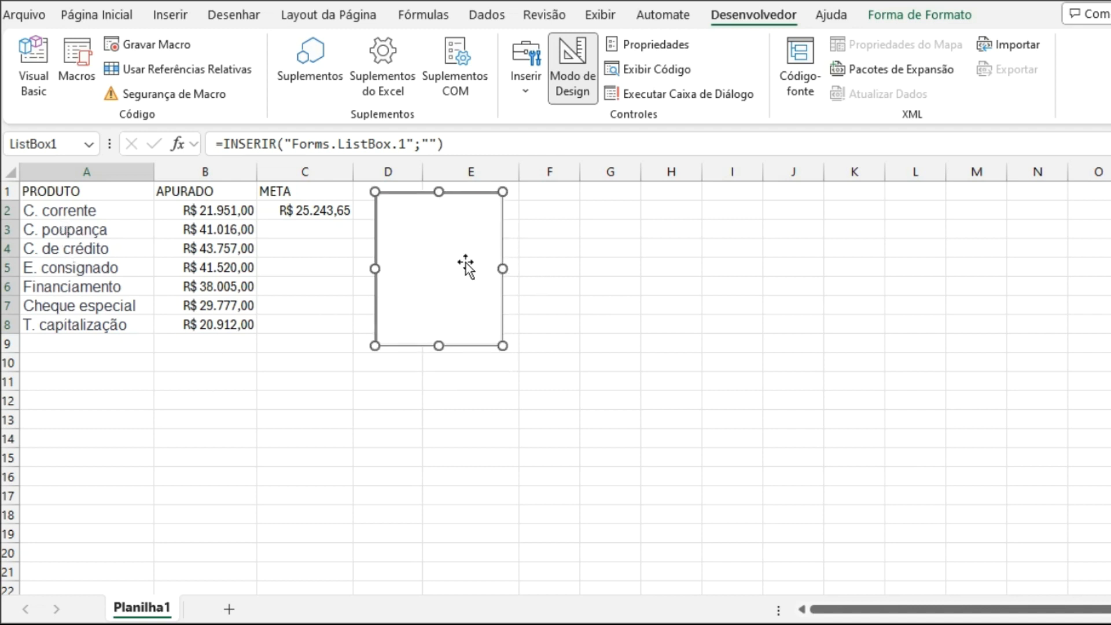
# - Open the properties of the new list box
pyautogui.click(645, 44)
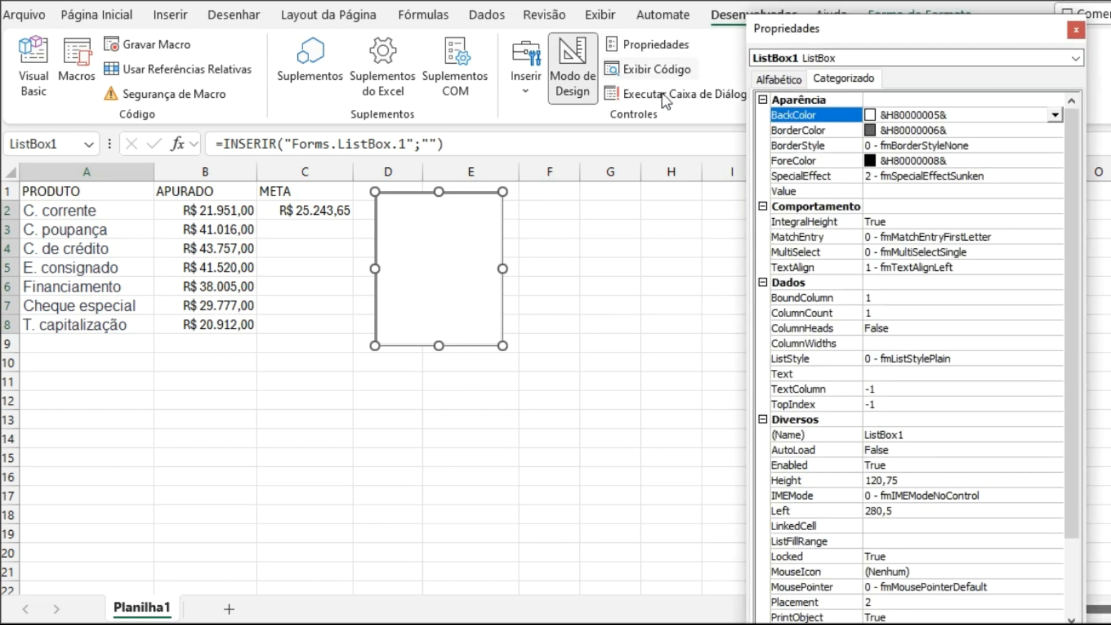
pyautogui.moveTo(816, 38); pyautogui.dragTo(752, 36)
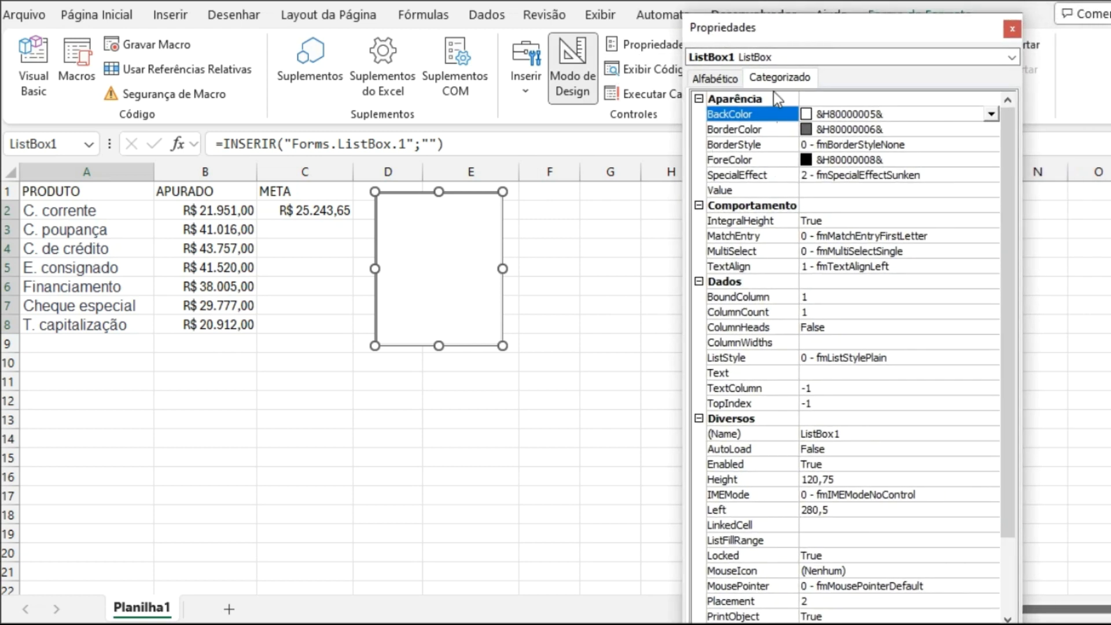
pyautogui.moveTo(1008, 132); pyautogui.dragTo(1030, 284)
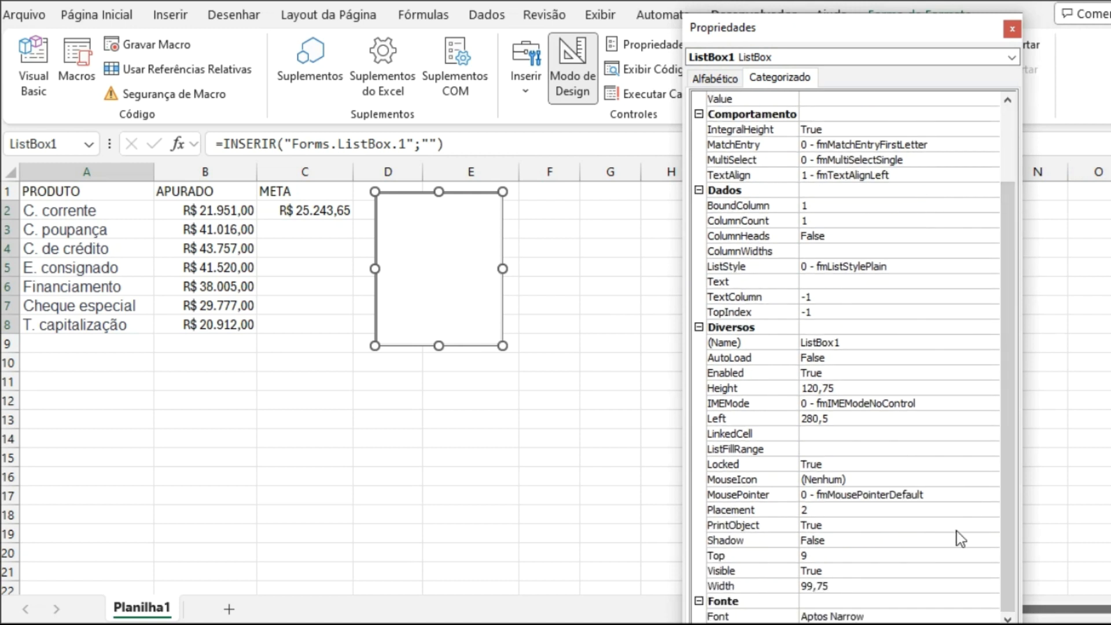
# - Try to set the list box's ListFillRange property to PRODUTOS
pyautogui.click(820, 450)
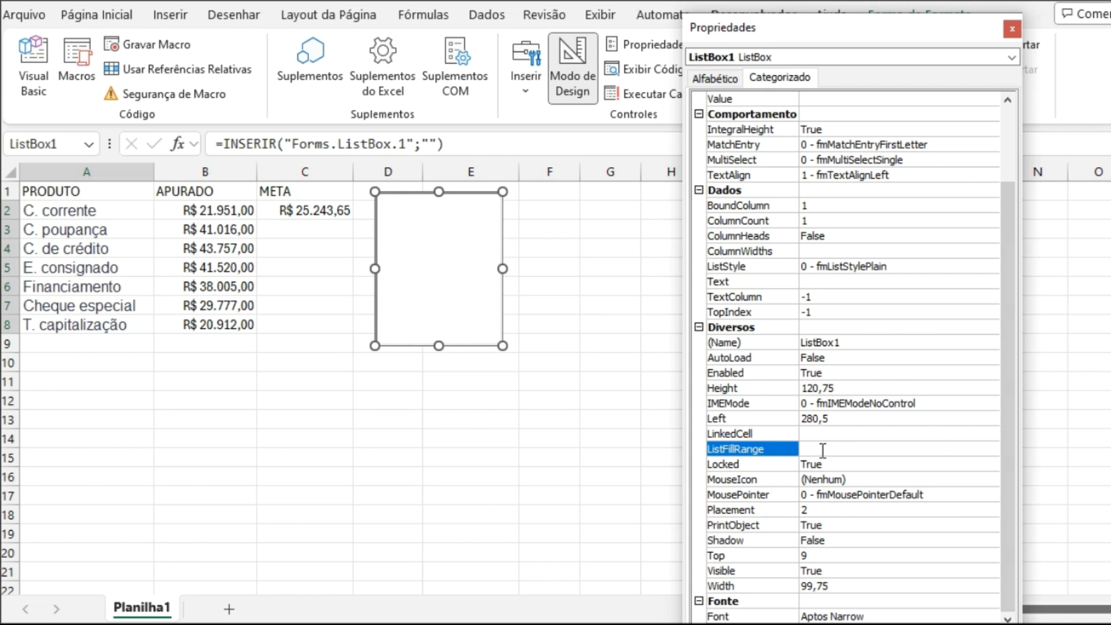
pyautogui.write('PRODUTOS')
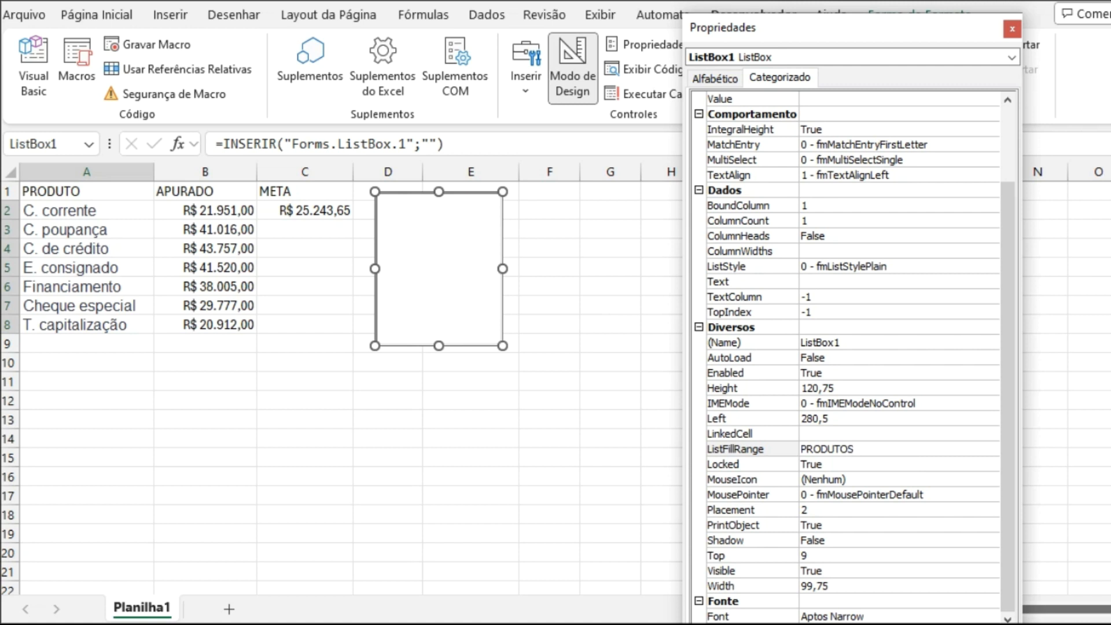
pyautogui.click(883, 436)
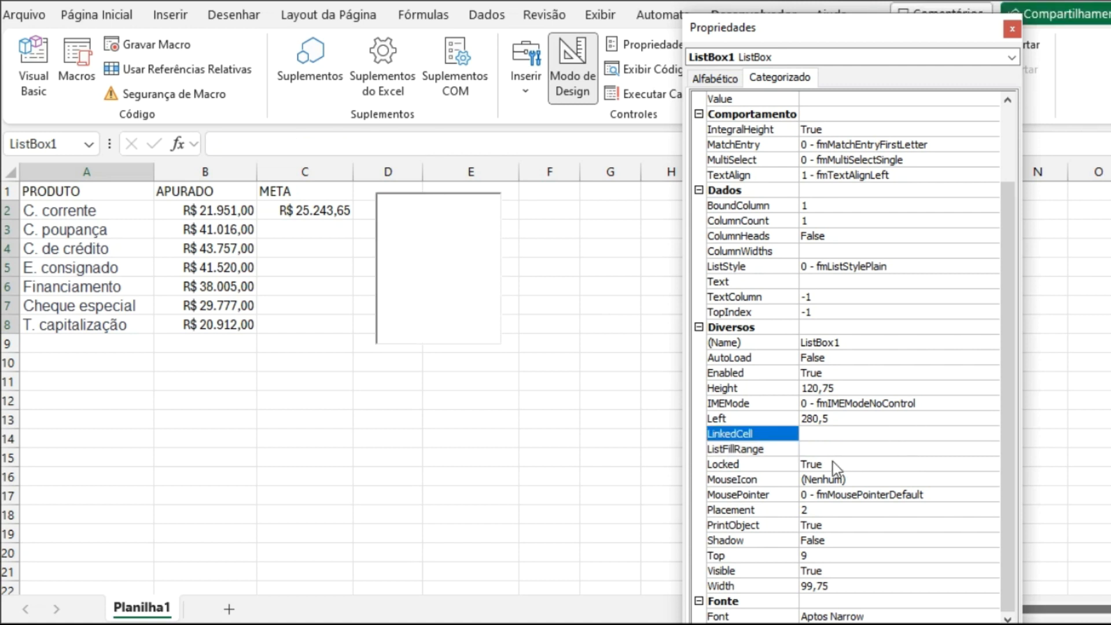
# - Set the list box's ListFillRange property to PRODUTO
pyautogui.click(772, 455)
pyautogui.click(825, 449)
pyautogui.write('PRODUTO')
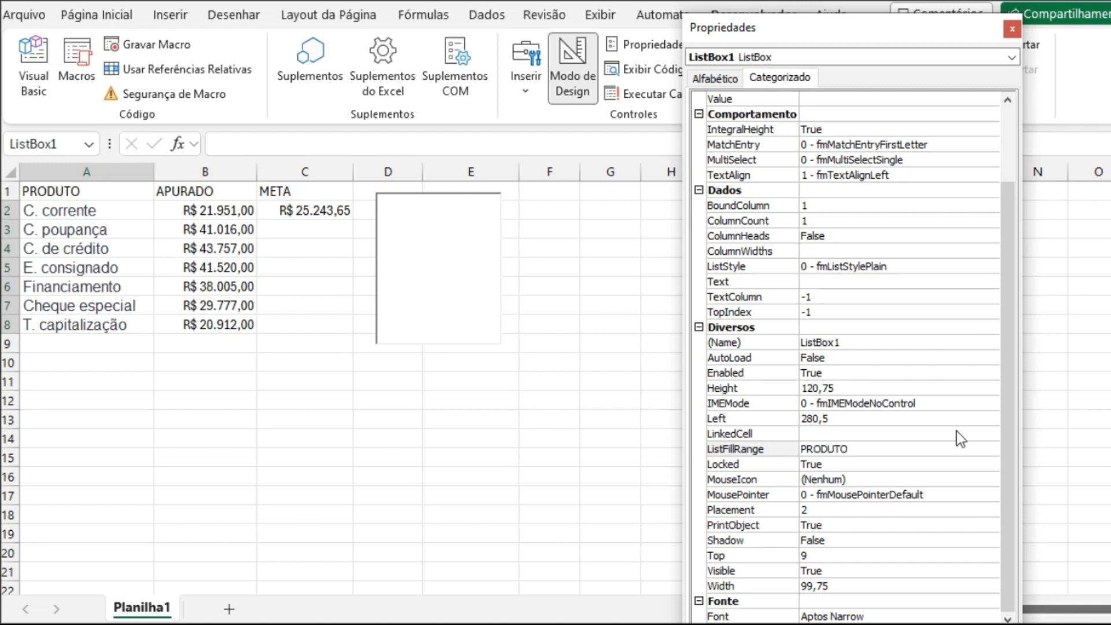
# - Set the list box's LinkedCell property to E1
pyautogui.click(908, 434)
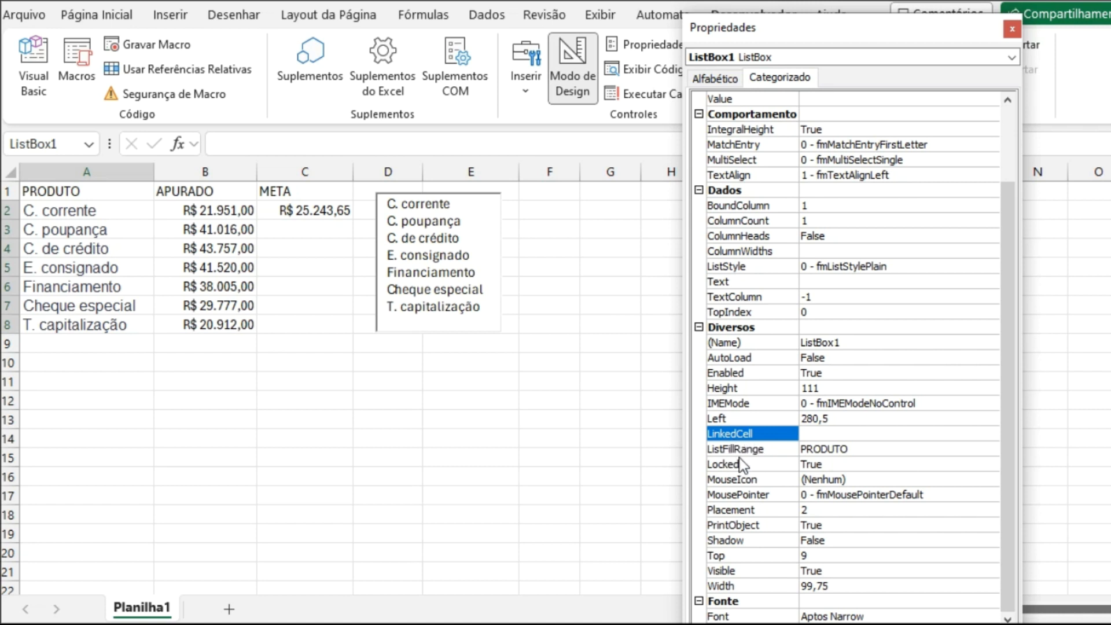
pyautogui.click(815, 434)
pyautogui.write('E1')
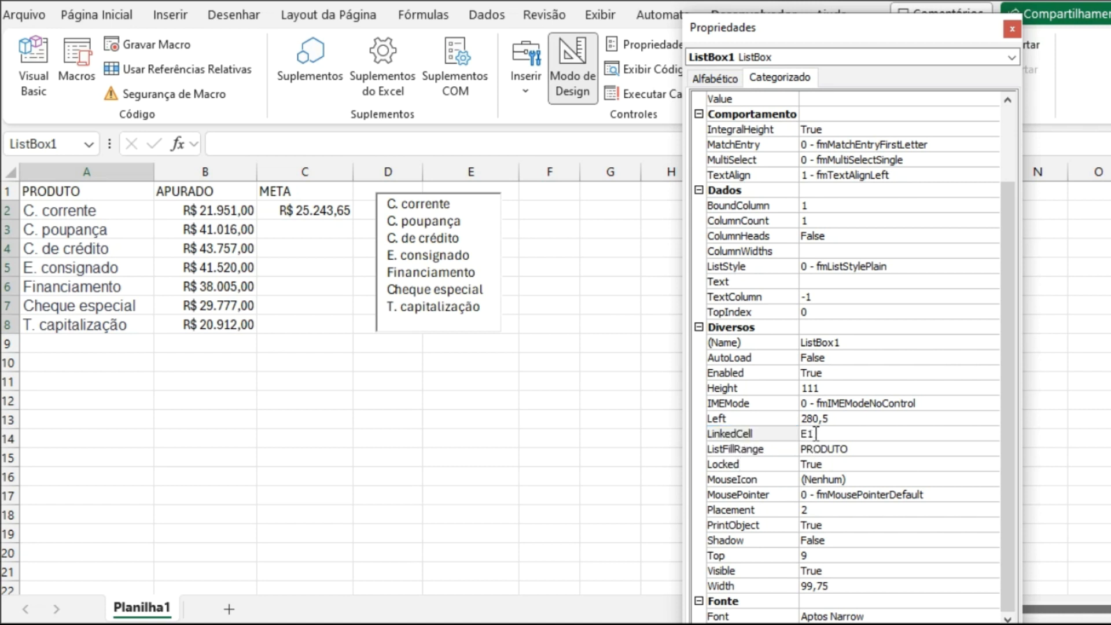
# - Set the list box's ListStyle property to 1 - fmListStyleOption
pyautogui.click(861, 423)
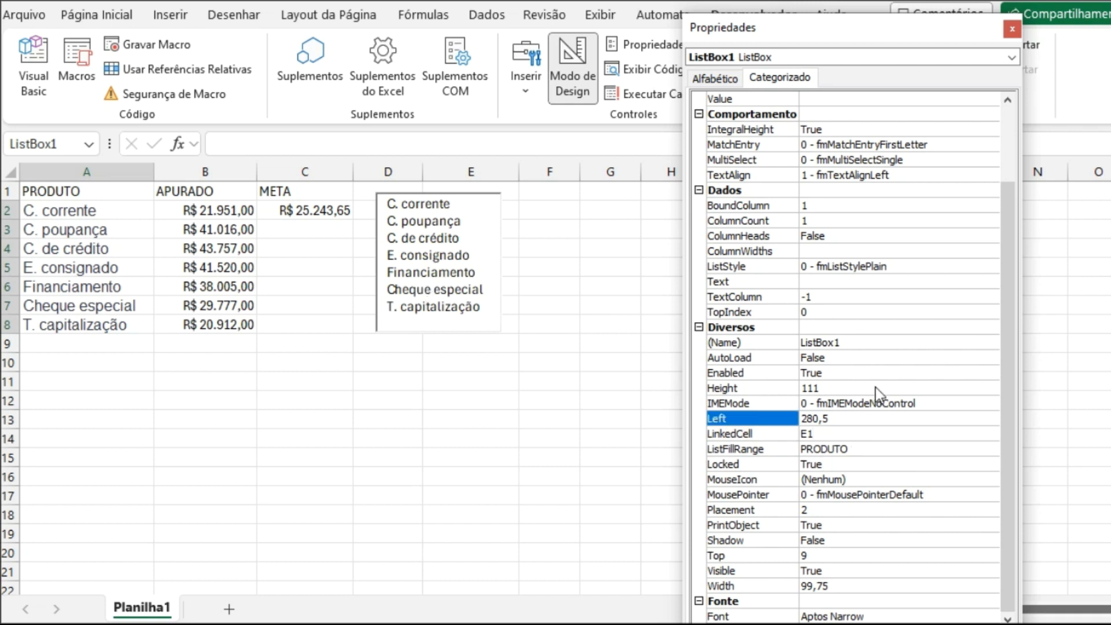
pyautogui.scroll(1, 878, 395)
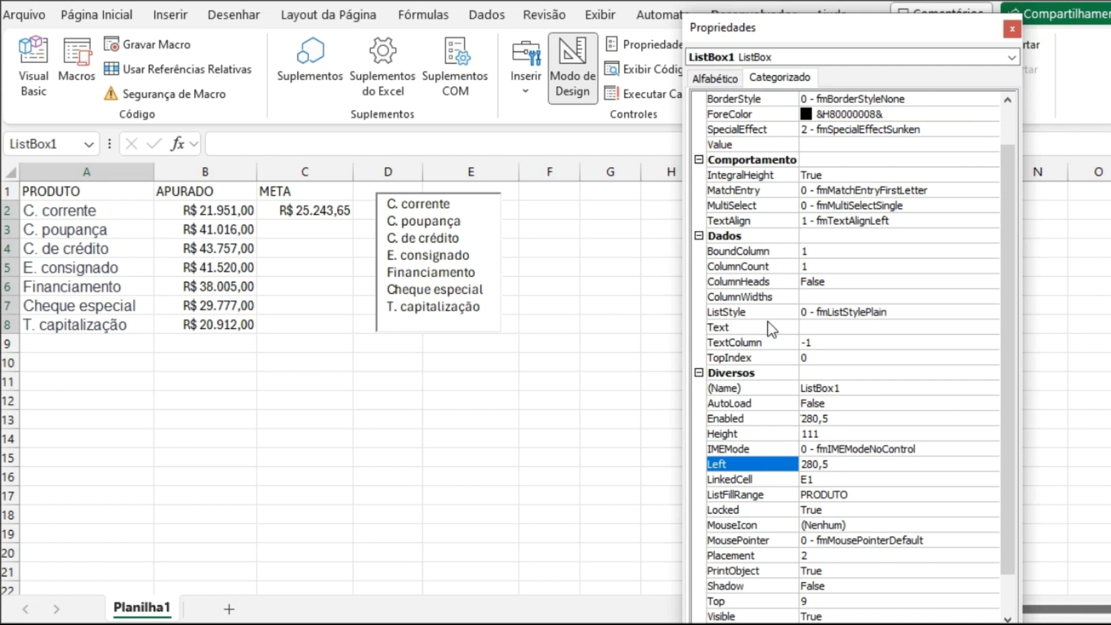
pyautogui.click(879, 314)
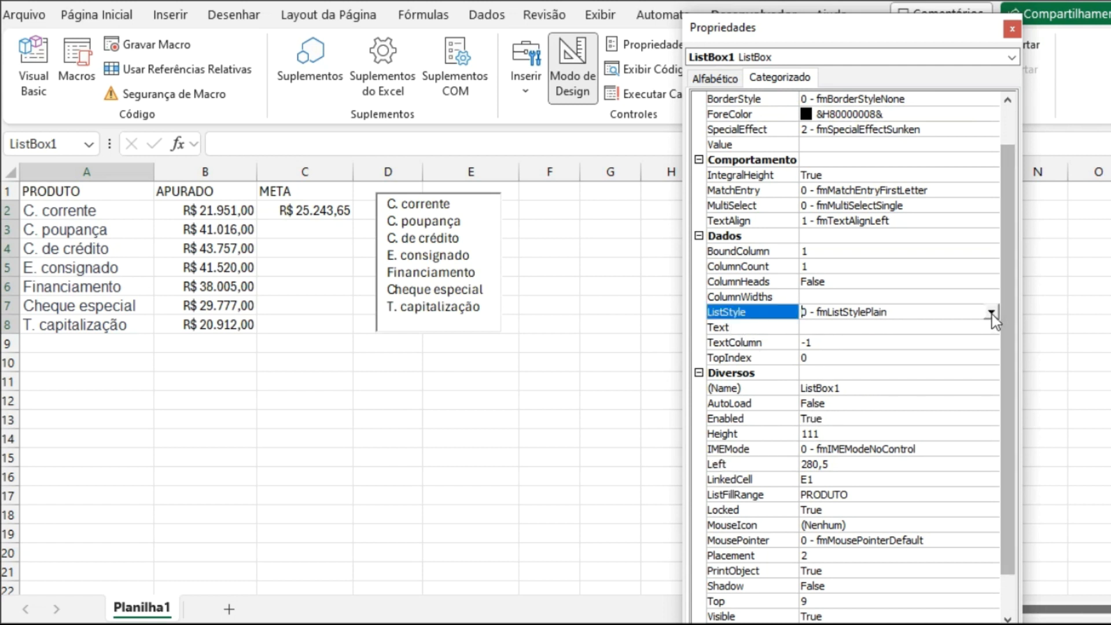
pyautogui.click(991, 313)
pyautogui.click(880, 347)
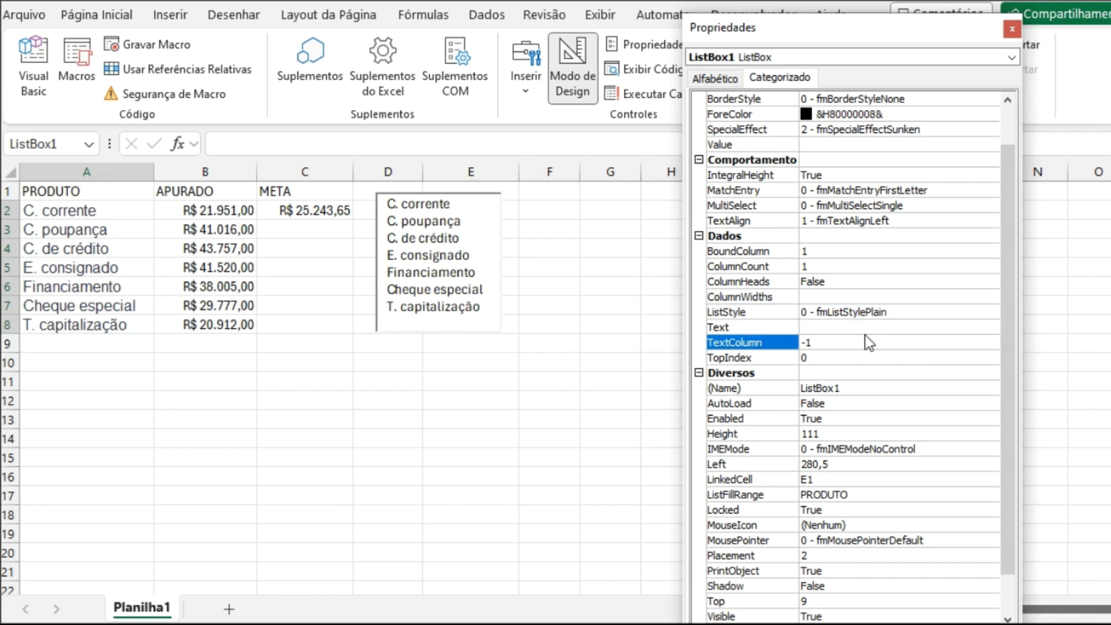
pyautogui.click(917, 313)
pyautogui.click(990, 313)
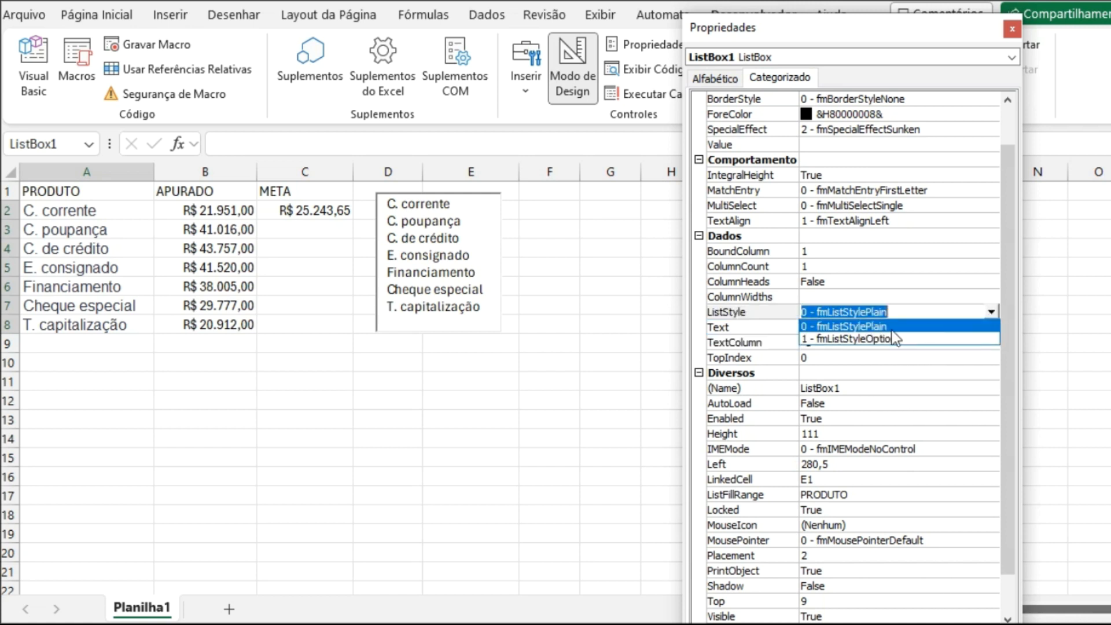
pyautogui.click(825, 341)
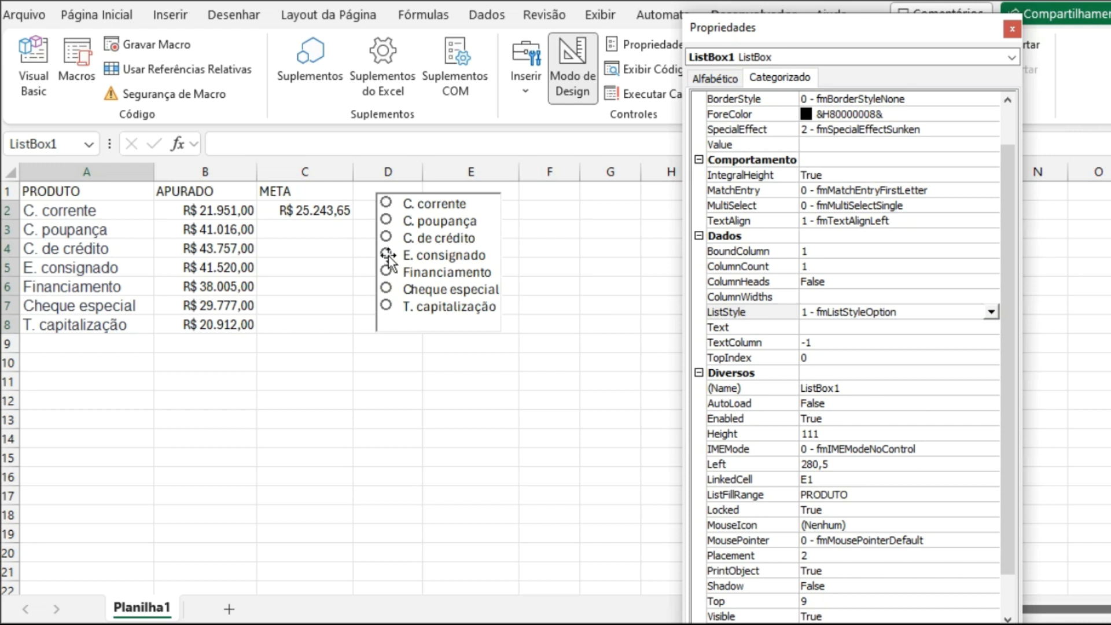
# - Widen the list box slightly, close its properties, and move it directly below the product table
pyautogui.click(475, 287)
pyautogui.moveTo(500, 260); pyautogui.dragTo(524, 265)
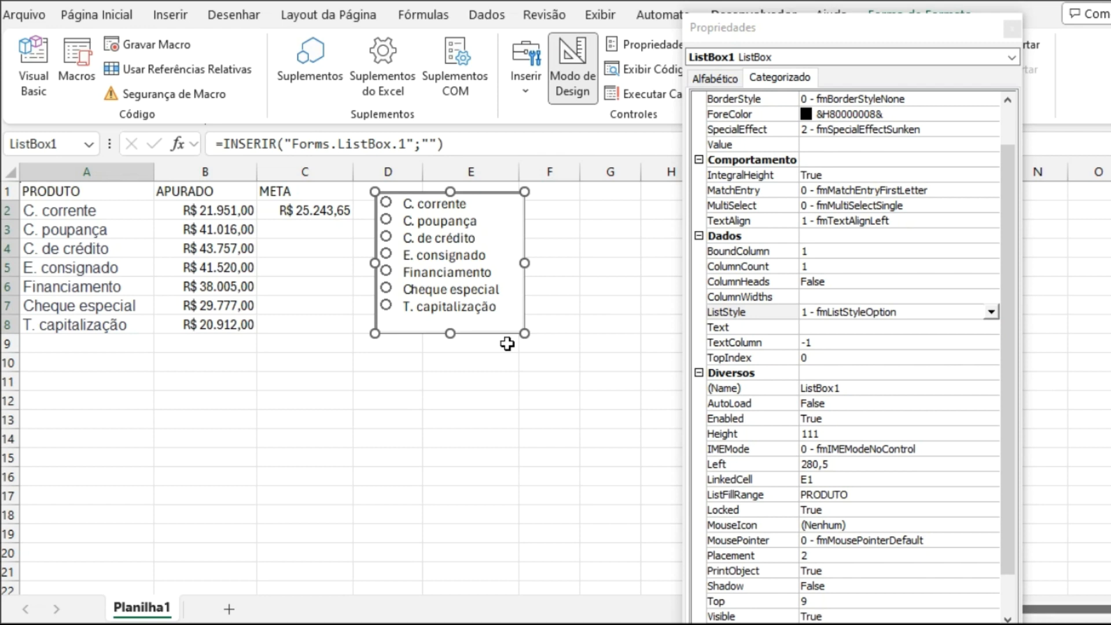
pyautogui.click(1012, 29)
pyautogui.moveTo(467, 239); pyautogui.dragTo(155, 386)
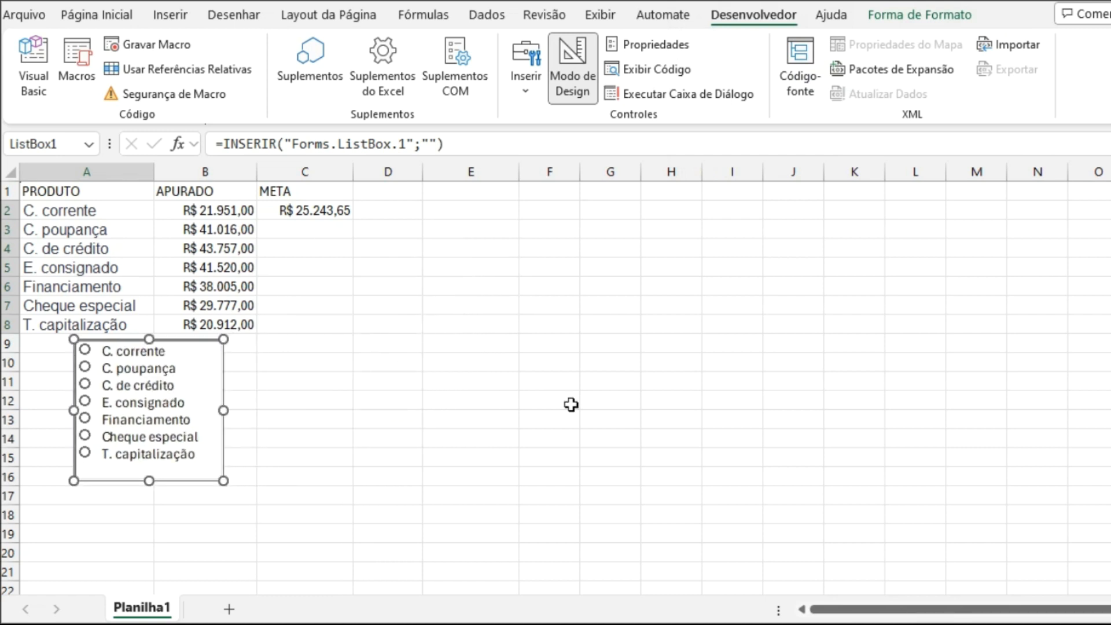
# - Turn off design mode and test the list box with several products, finishing on C. de crédito, checking linked cell E1
pyautogui.click(573, 87)
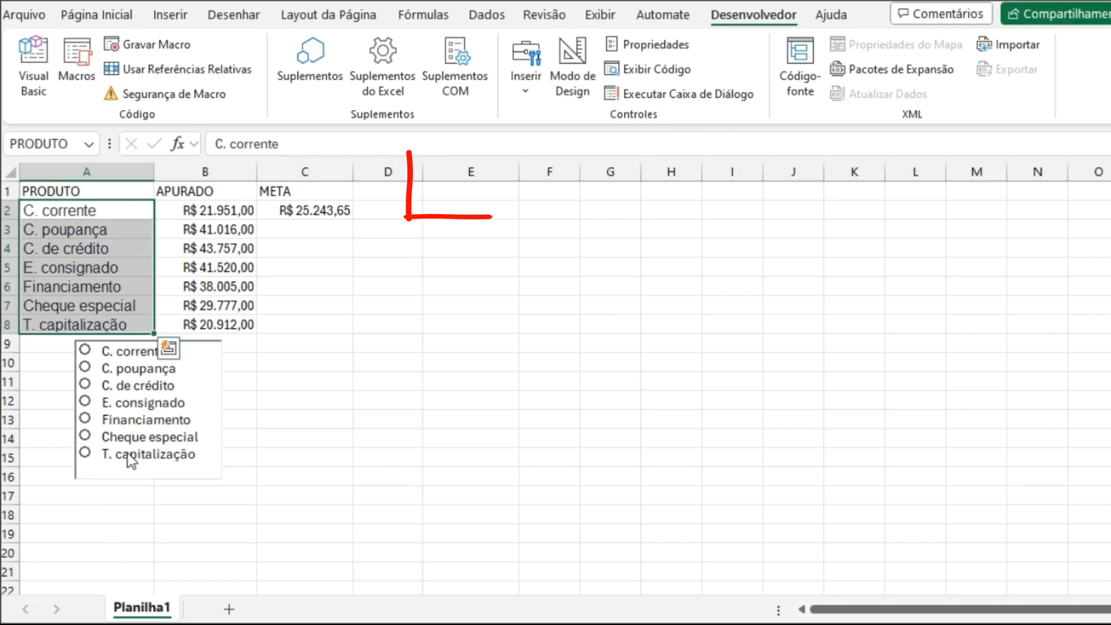
pyautogui.click(147, 385)
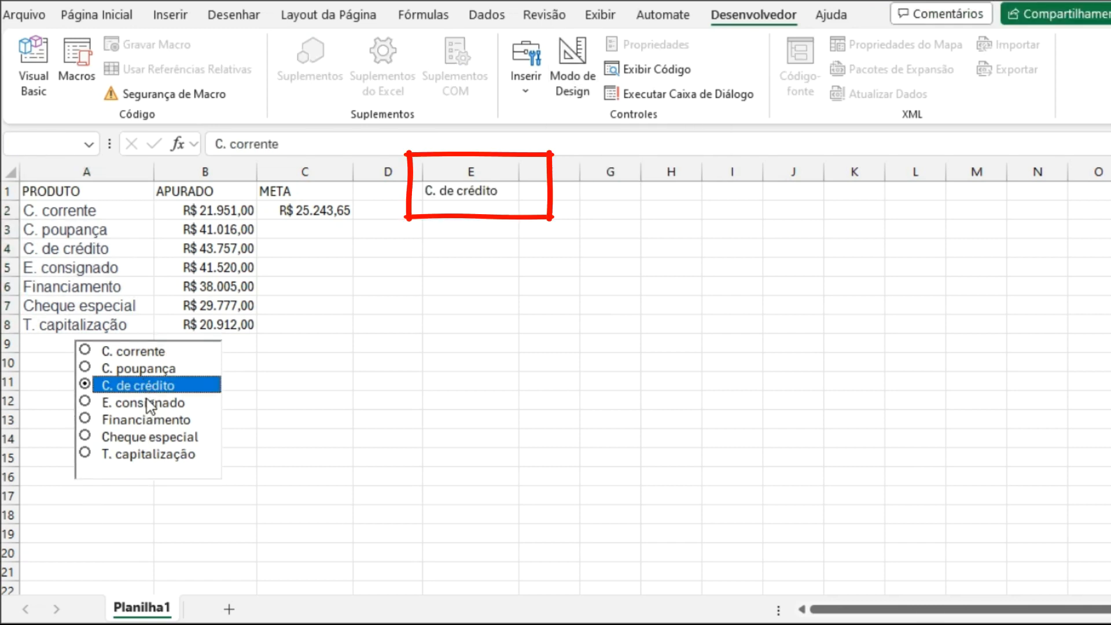
pyautogui.click(147, 403)
pyautogui.click(147, 421)
pyautogui.click(140, 453)
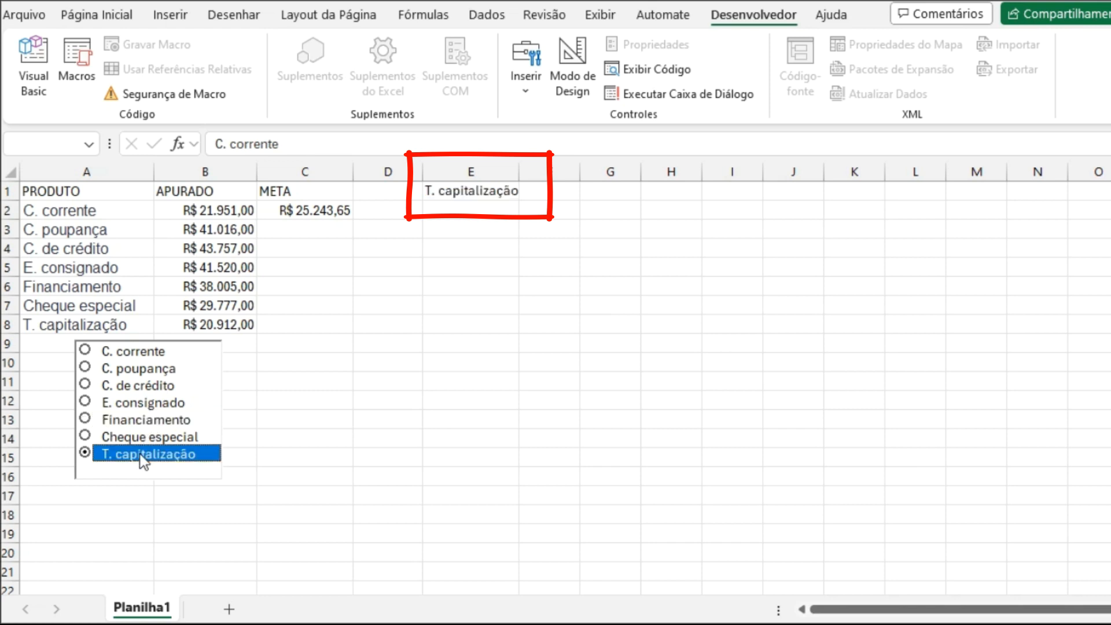
pyautogui.click(137, 353)
pyautogui.click(145, 385)
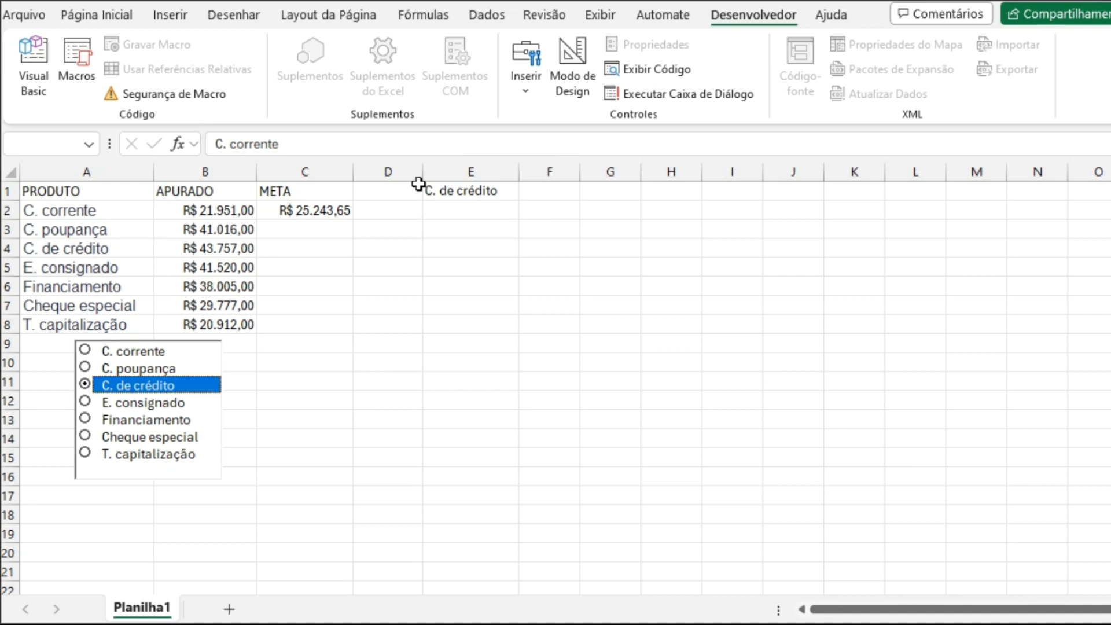
pyautogui.click(443, 186)
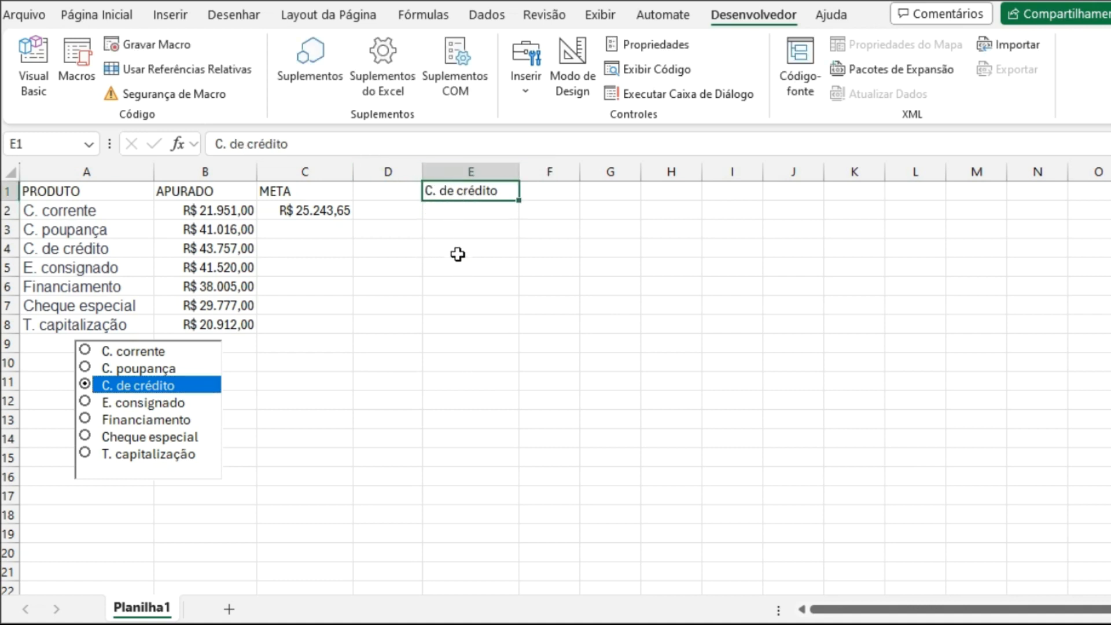
# - Replace the formula in C2 with the start of an SE formula whose logical test is $E$1=A2
pyautogui.click(300, 210)
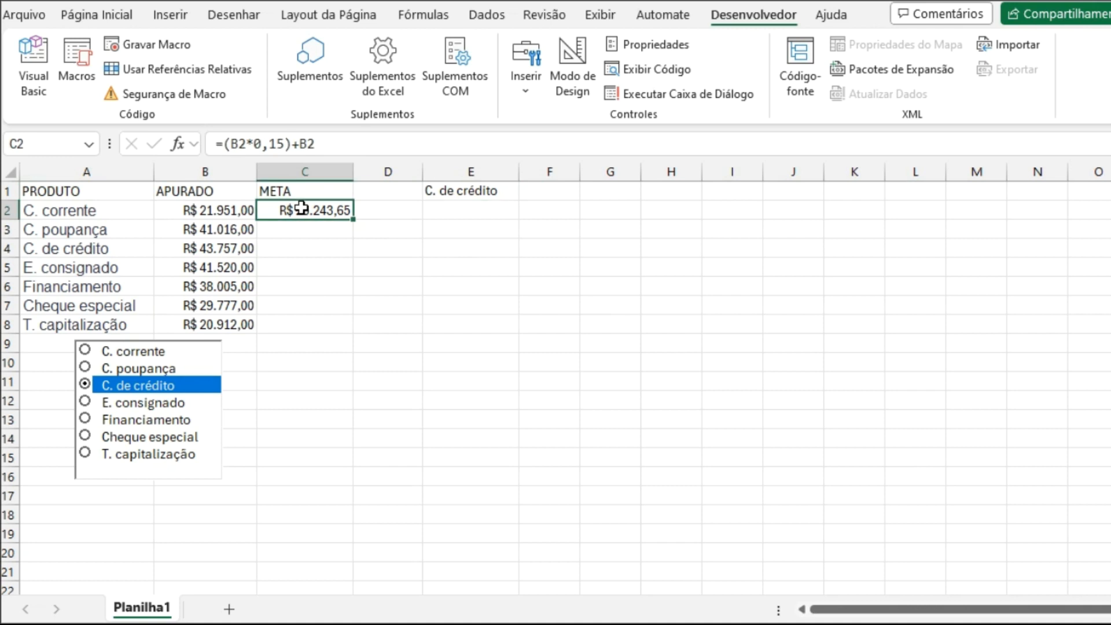
pyautogui.click(295, 257)
pyautogui.click(280, 211)
pyautogui.write('=SE(')
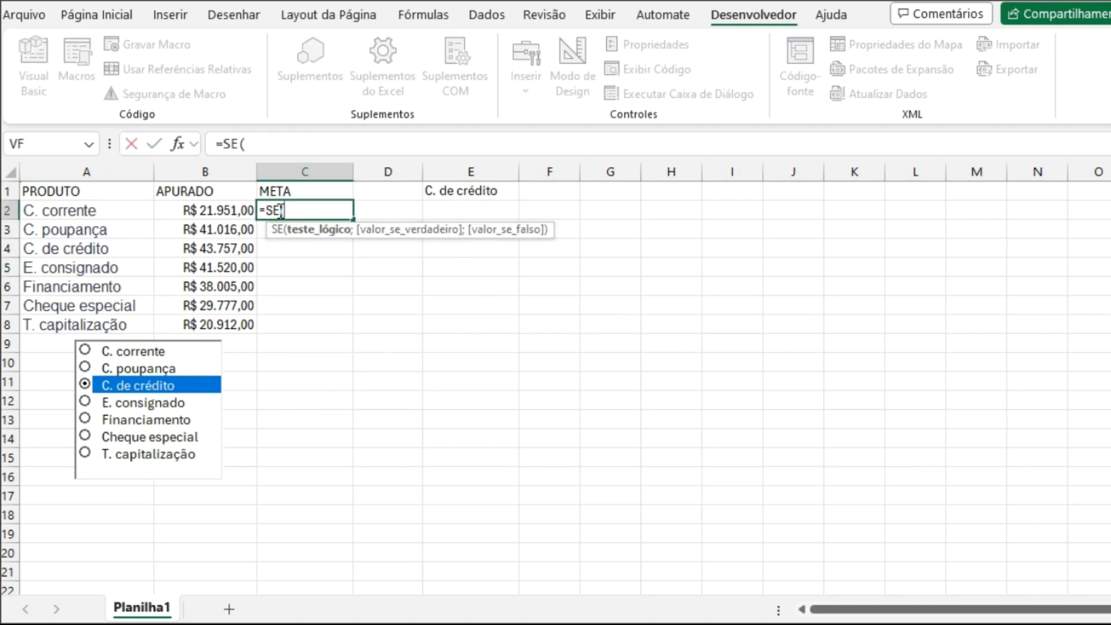
pyautogui.click(466, 193)
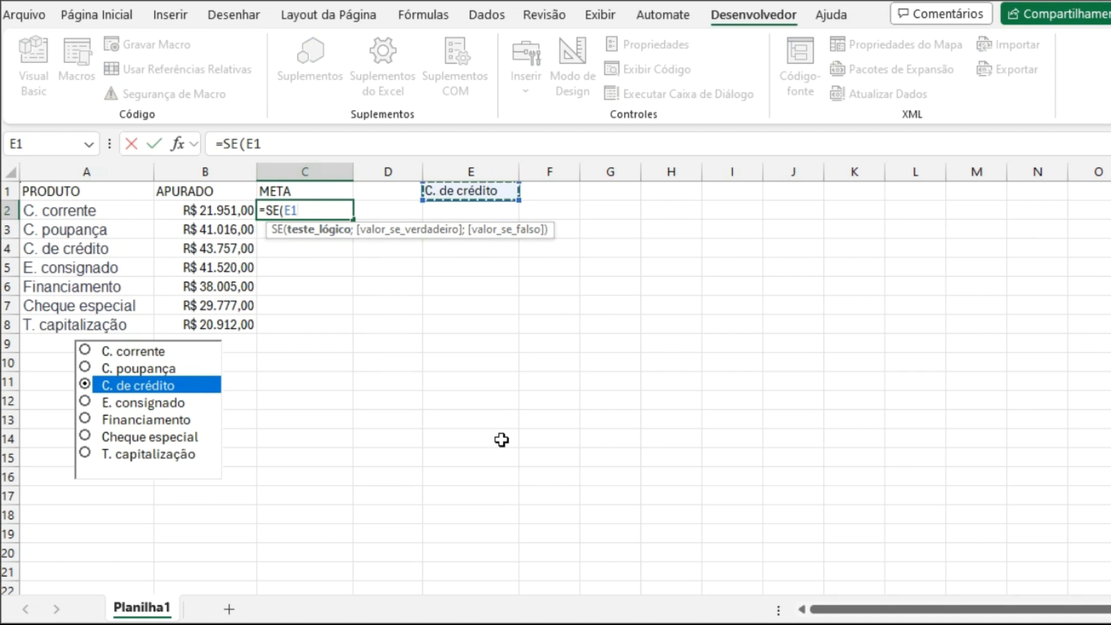
pyautogui.press('F4')
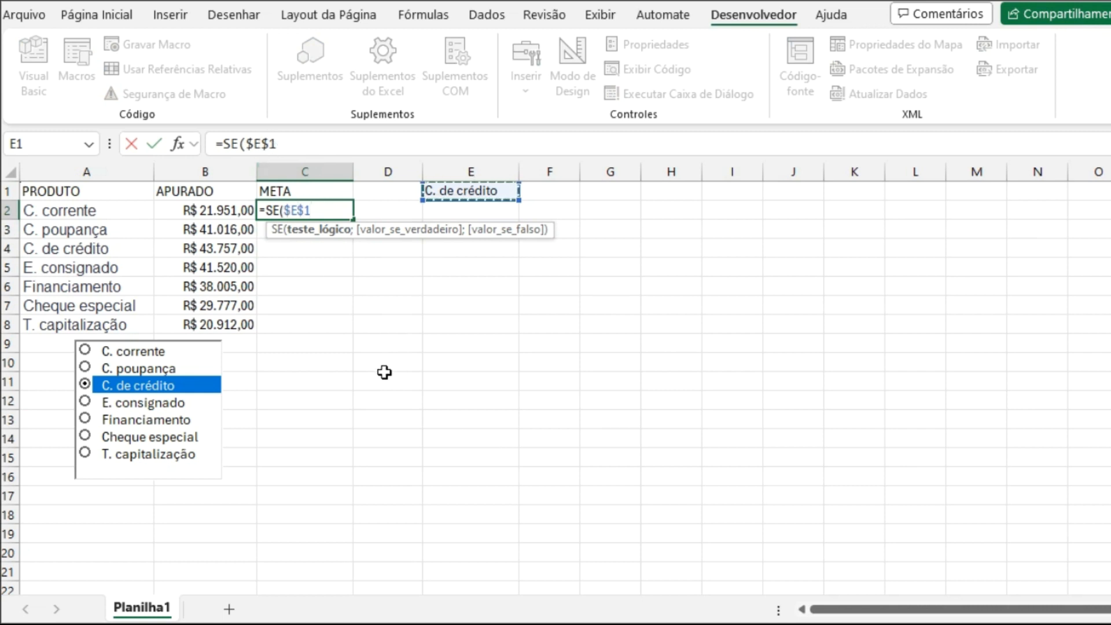
pyautogui.write('=')
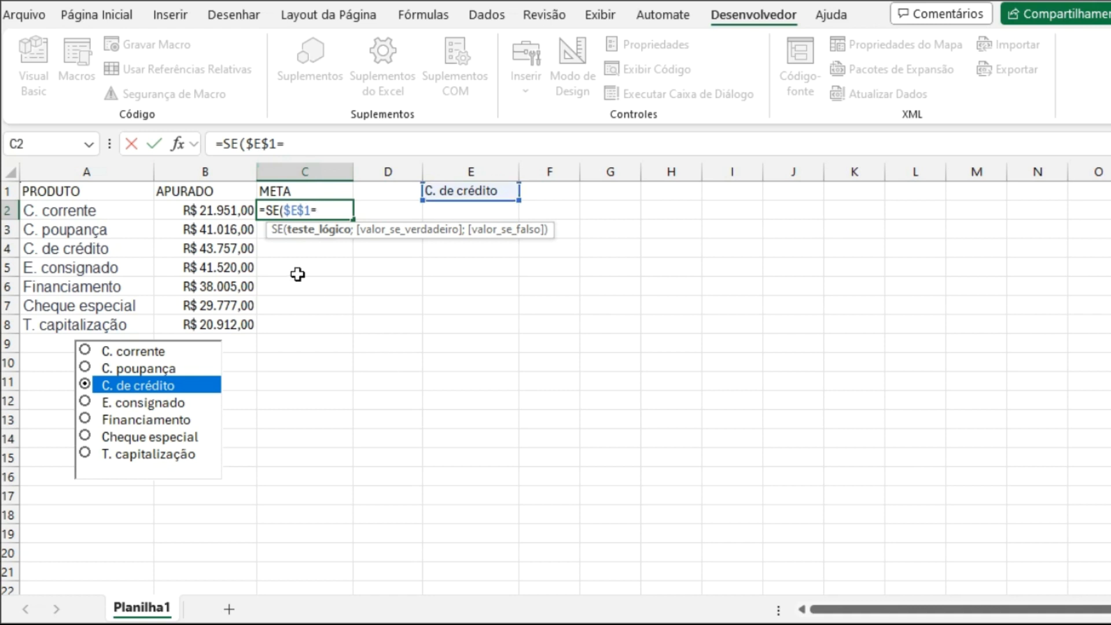
pyautogui.click(97, 223)
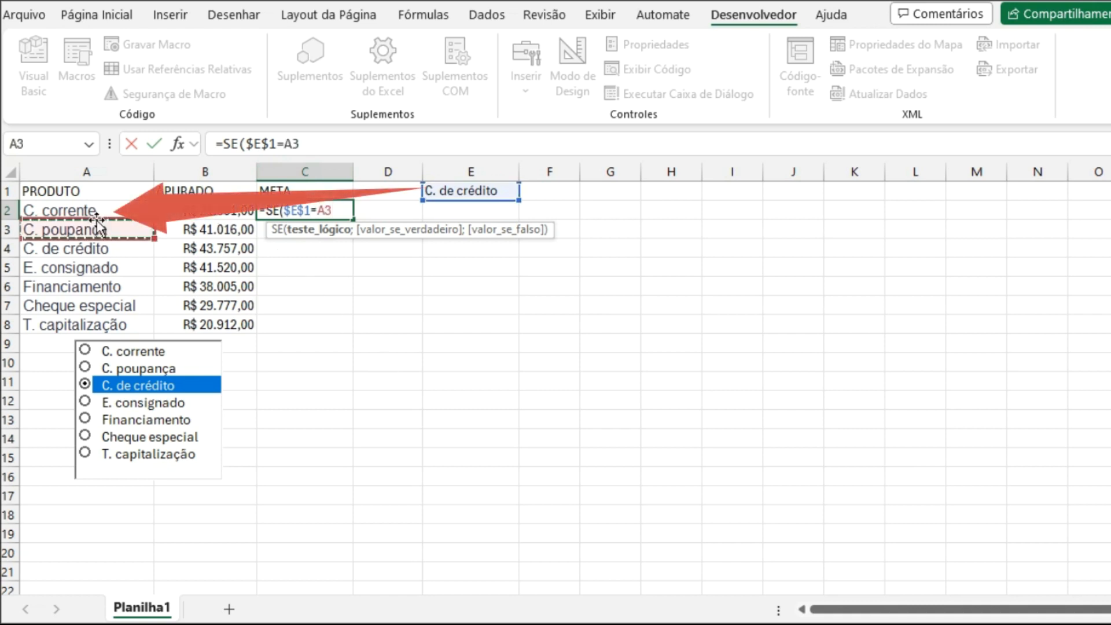
pyautogui.click(115, 218)
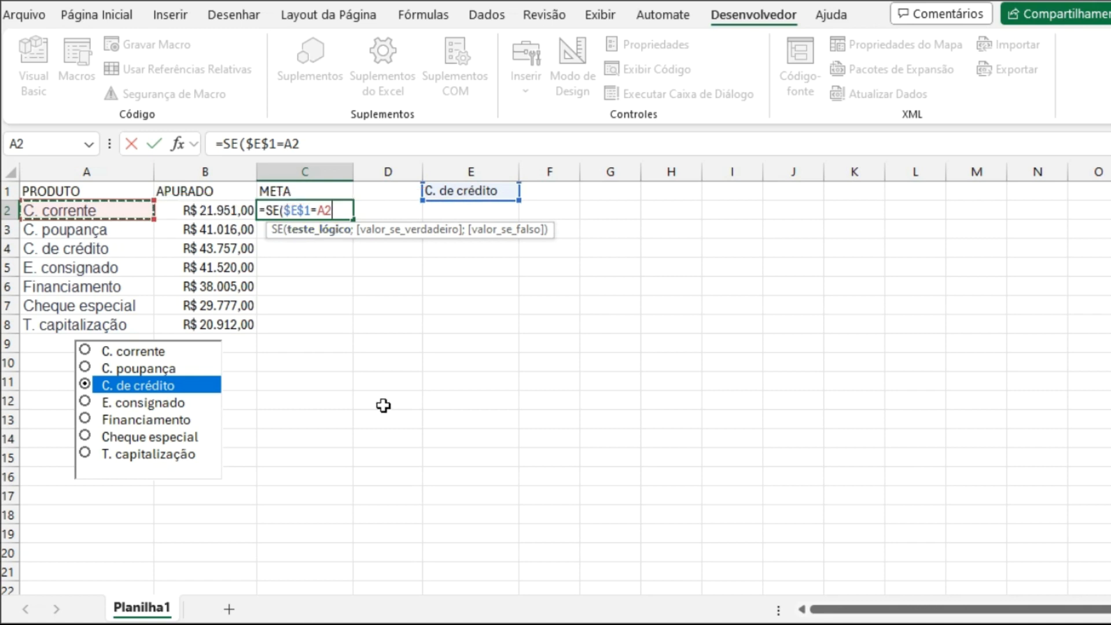
pyautogui.write(';')
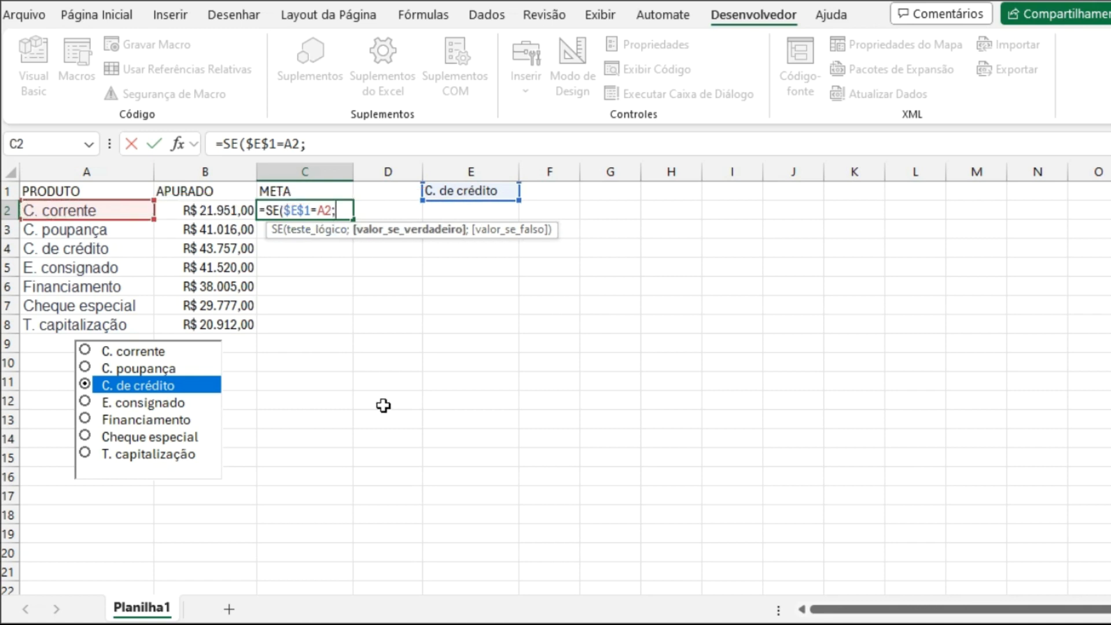
# - Complete the C2 formula with (B2*0,19)+B2 as the true value and 0 as the false value
pyautogui.click(221, 214)
pyautogui.write('*0,')
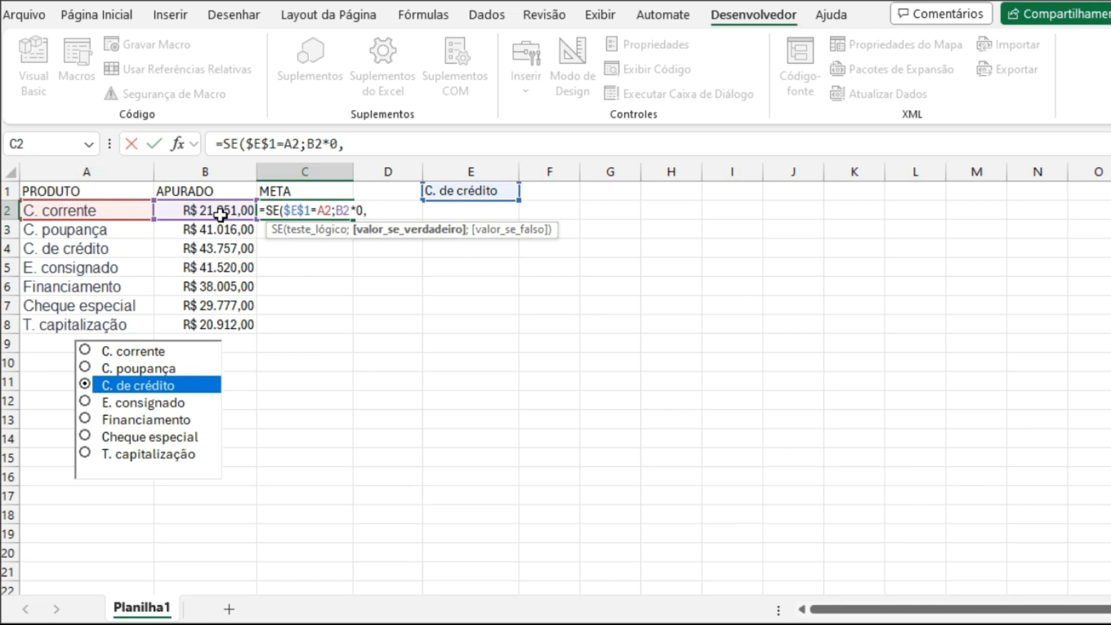
pyautogui.write('19')
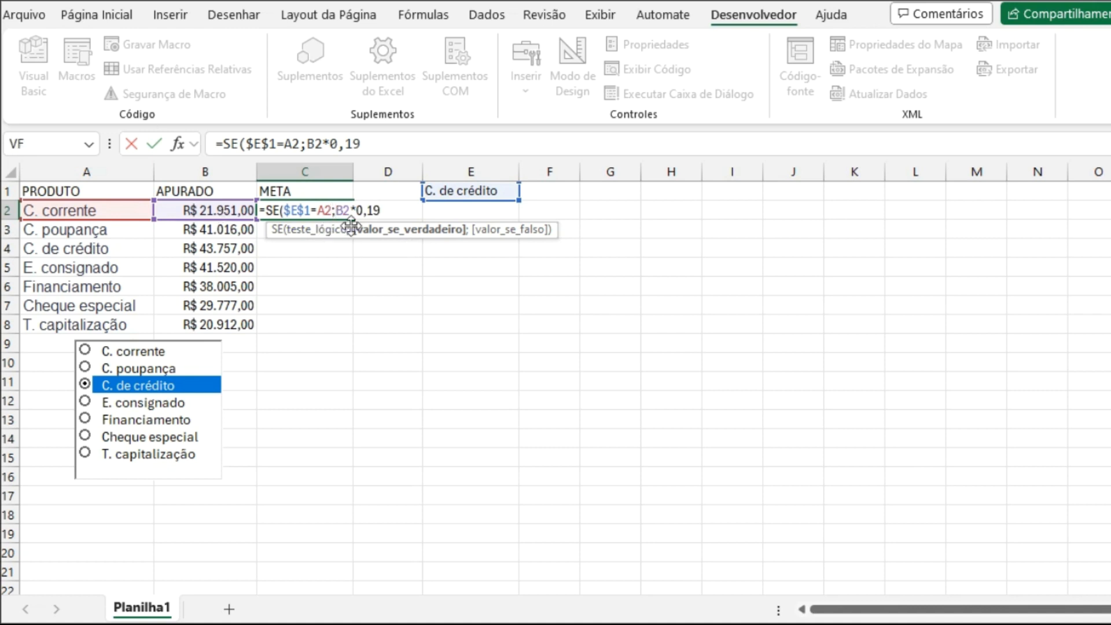
pyautogui.write('(')
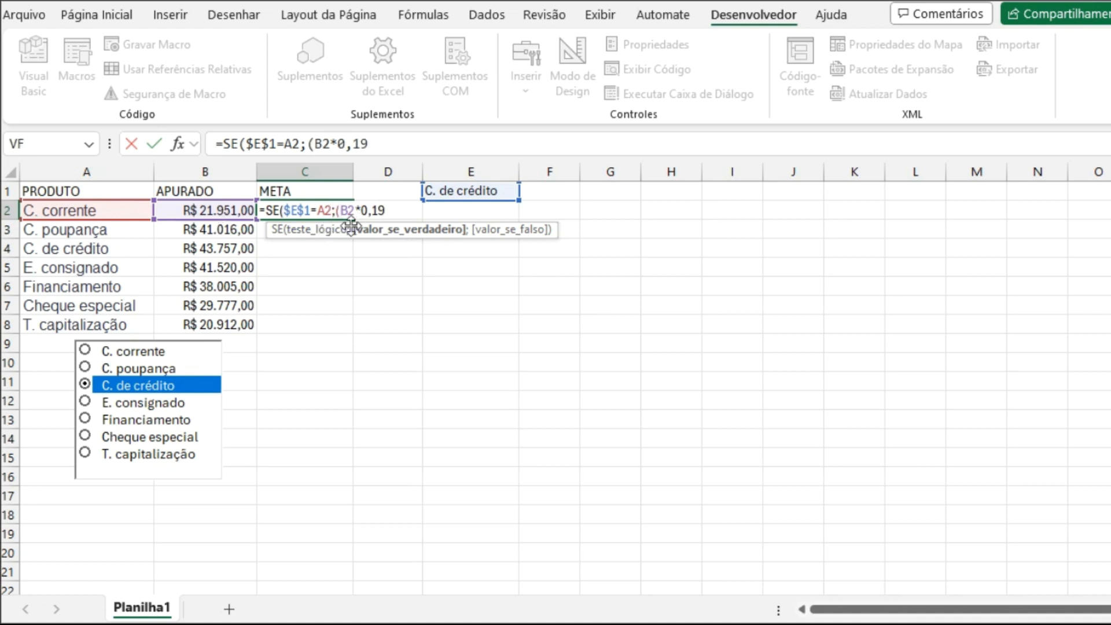
pyautogui.click(387, 144)
pyautogui.write(')+')
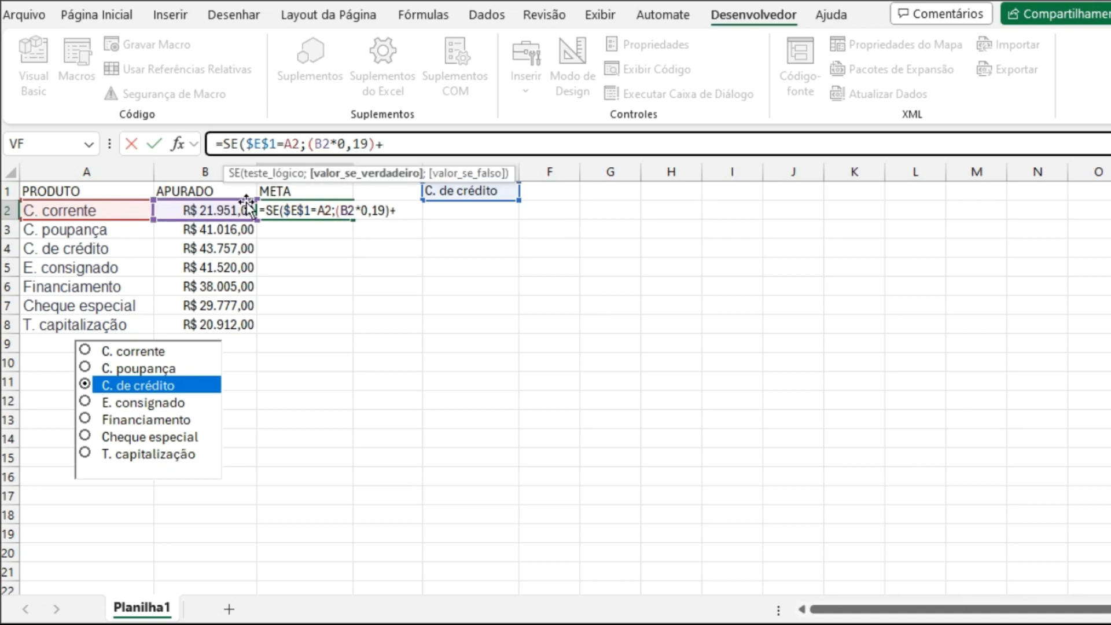
pyautogui.click(226, 211)
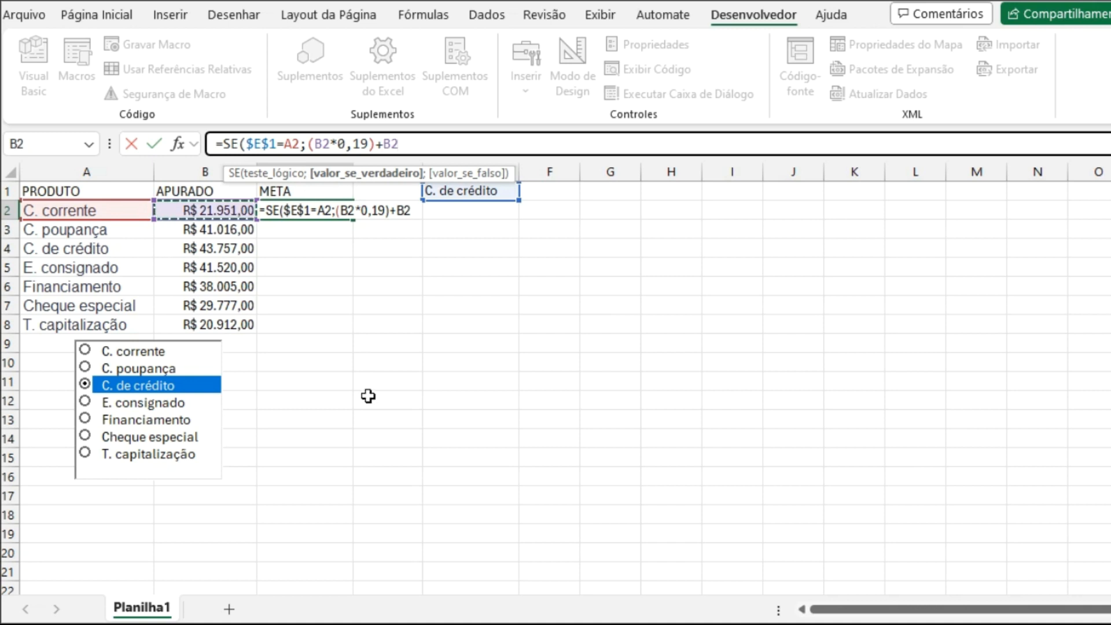
pyautogui.write(';')
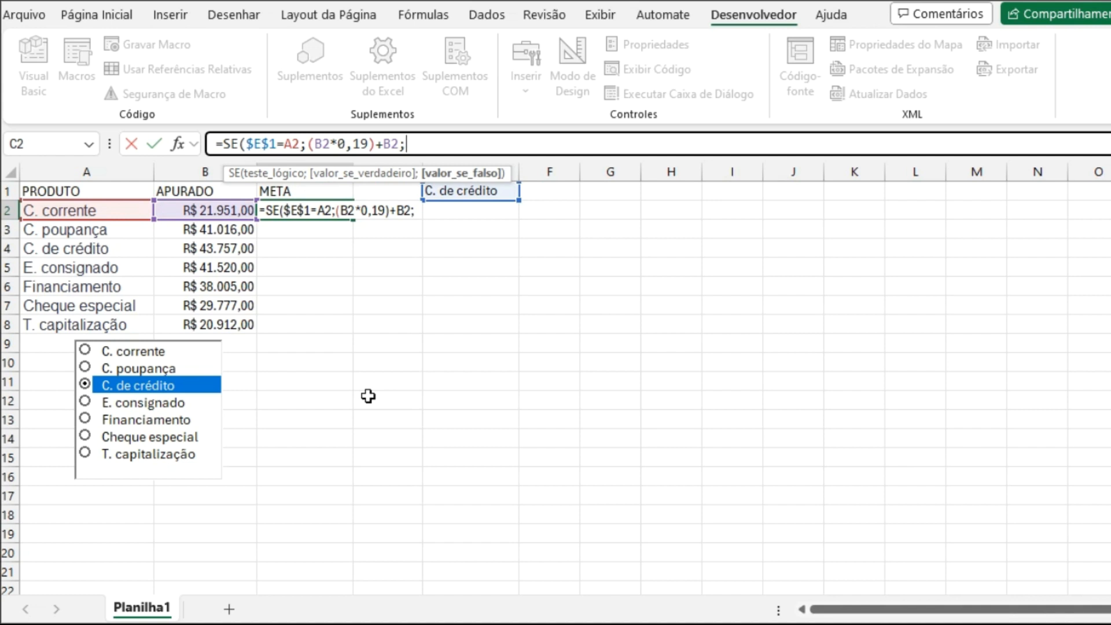
pyautogui.write('0')
pyautogui.press('Return')
pyautogui.press('Return')
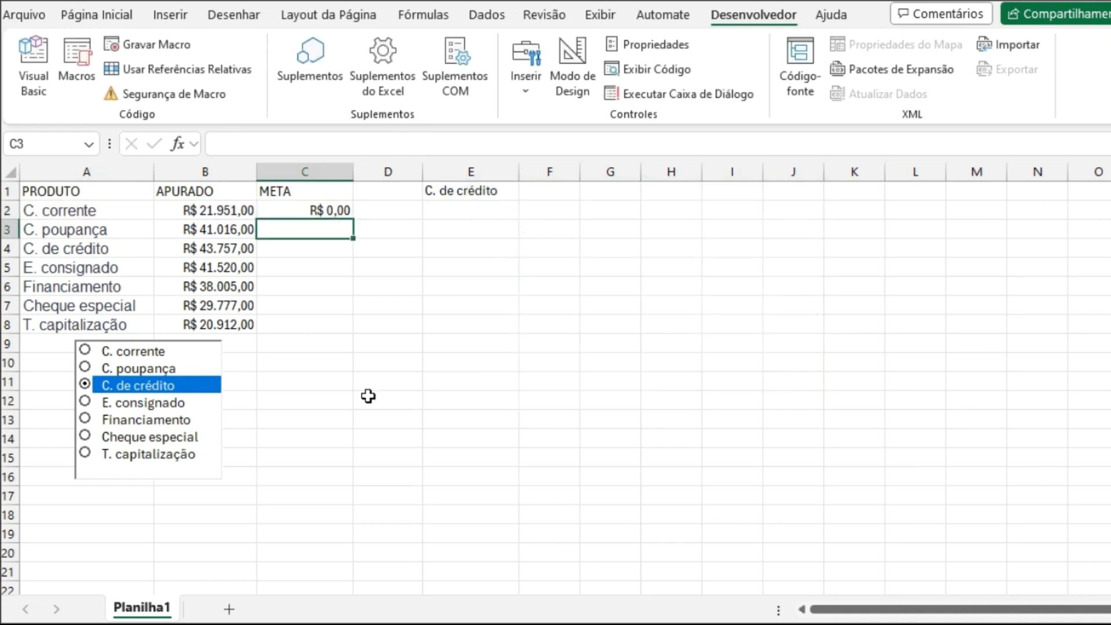
# - Fill the META formula from C2 down to C8
pyautogui.click(303, 209)
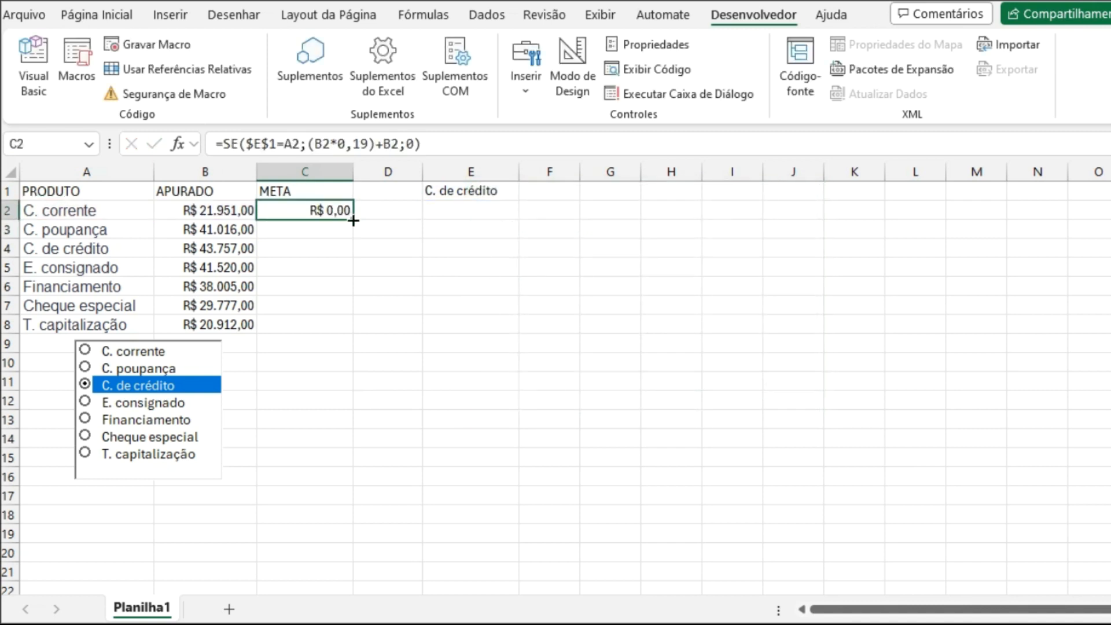
pyautogui.moveTo(353, 220); pyautogui.dragTo(355, 332)
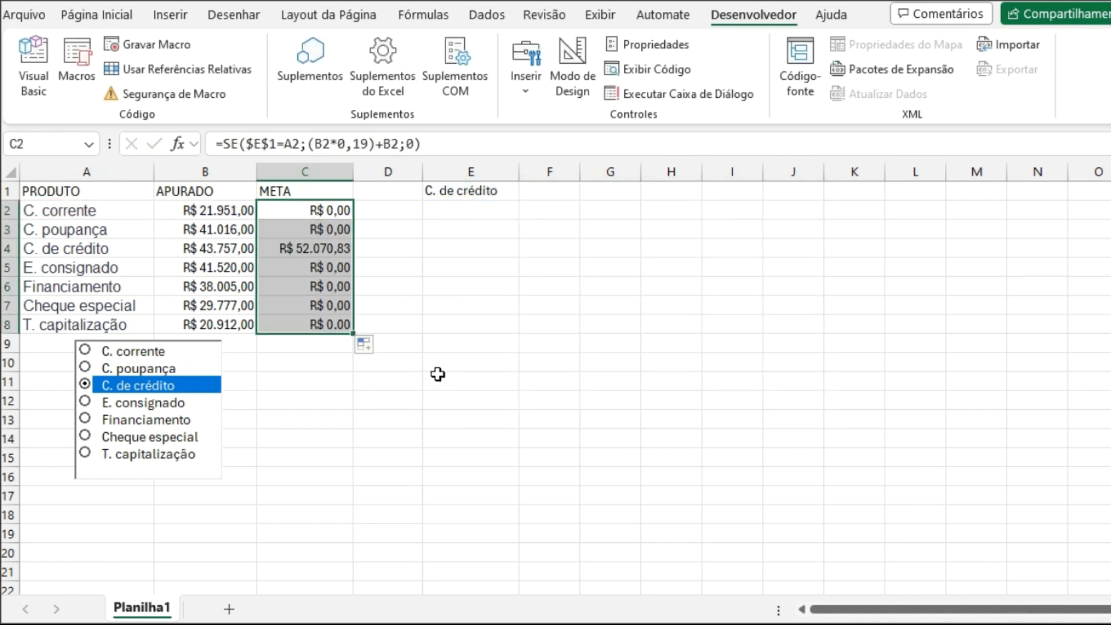
pyautogui.click(362, 301)
# - Inspect the C. de crédito row, and select each product in the list box from C. corrente to T. capitalização to check the META column
pyautogui.click(286, 249)
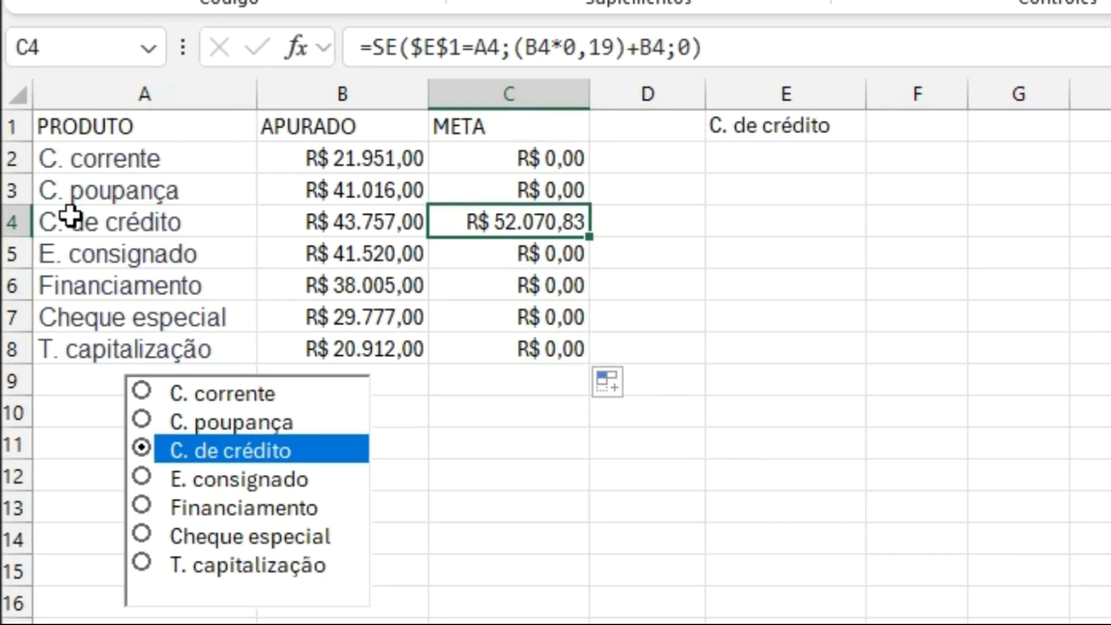
pyautogui.moveTo(74, 225); pyautogui.dragTo(509, 228)
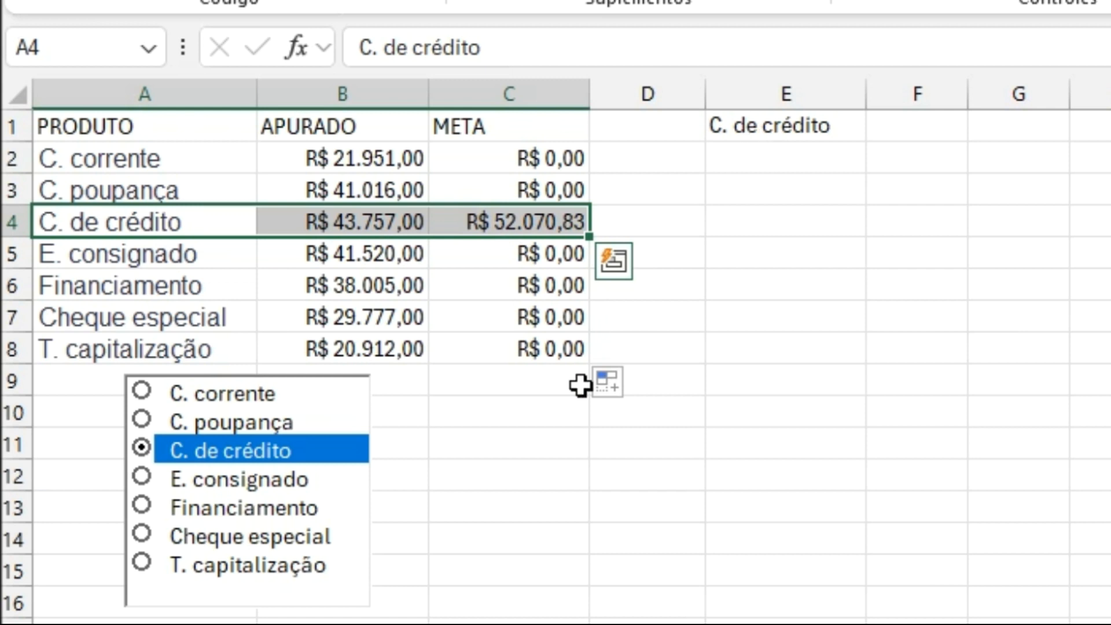
pyautogui.click(484, 550)
pyautogui.click(231, 395)
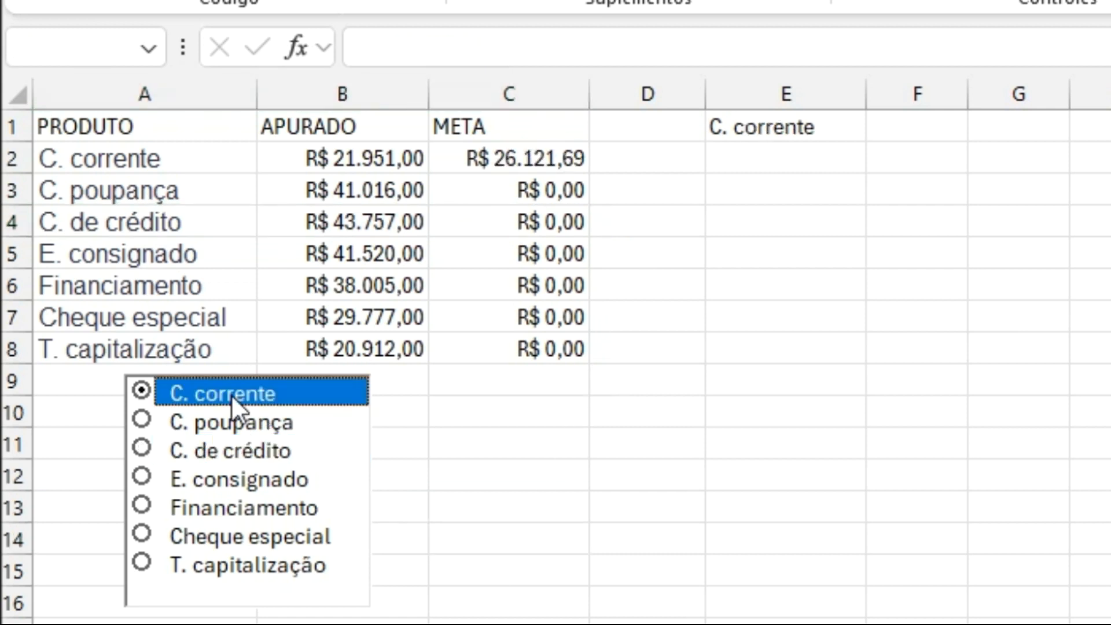
pyautogui.click(225, 424)
pyautogui.click(228, 451)
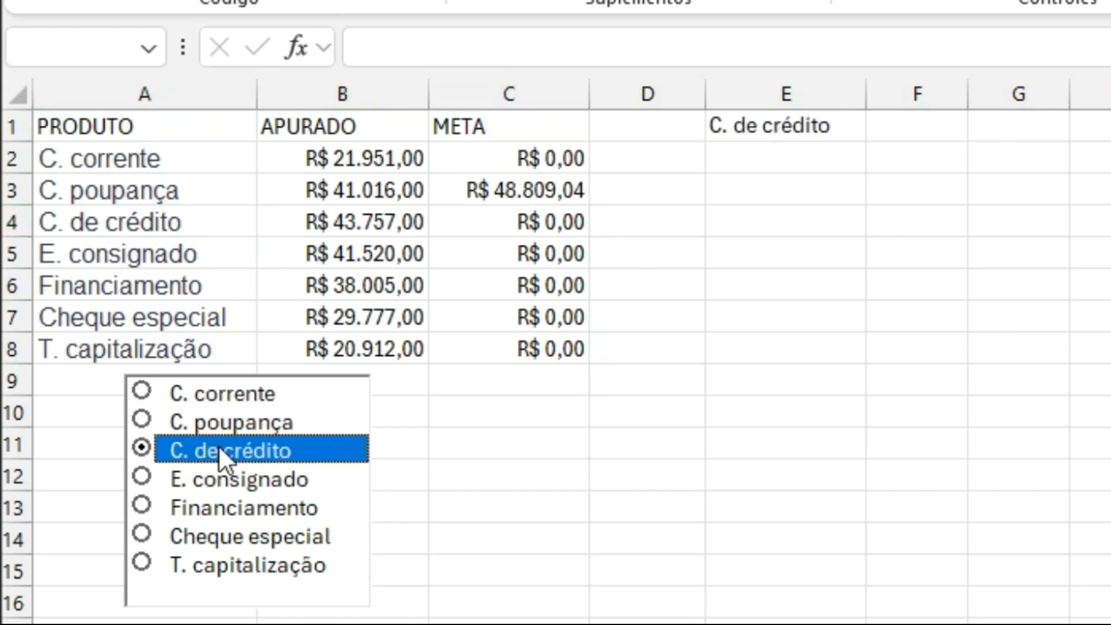
pyautogui.click(229, 480)
pyautogui.click(234, 509)
pyautogui.click(233, 534)
pyautogui.click(235, 563)
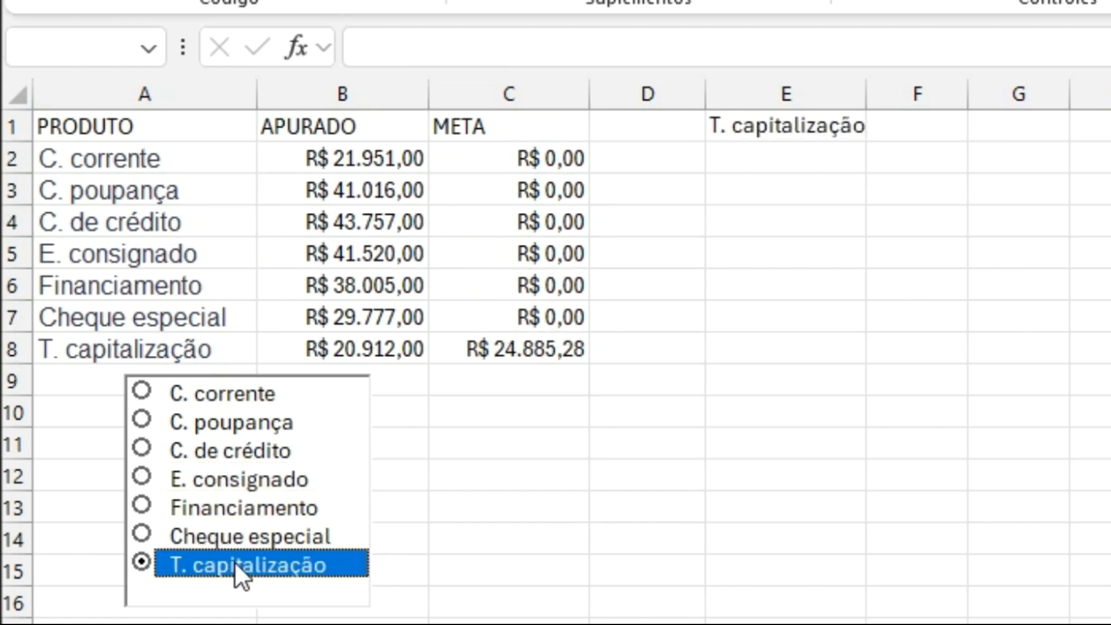
# - Select C. corrente in the list box, check the META formula in C2, and select E. consignado
pyautogui.click(220, 397)
pyautogui.click(507, 163)
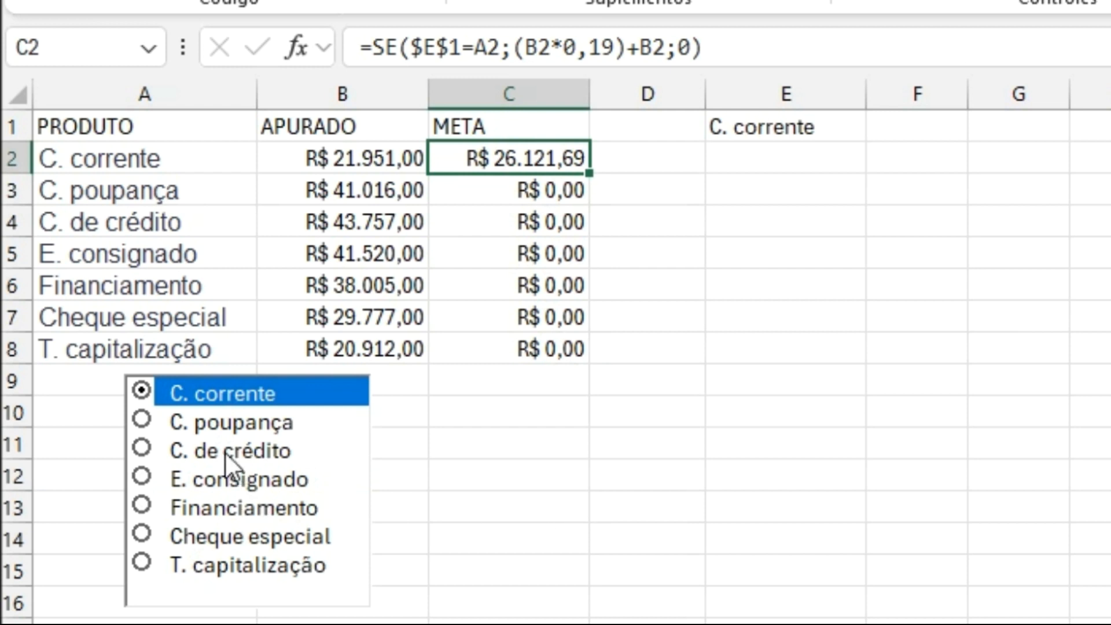
pyautogui.click(232, 481)
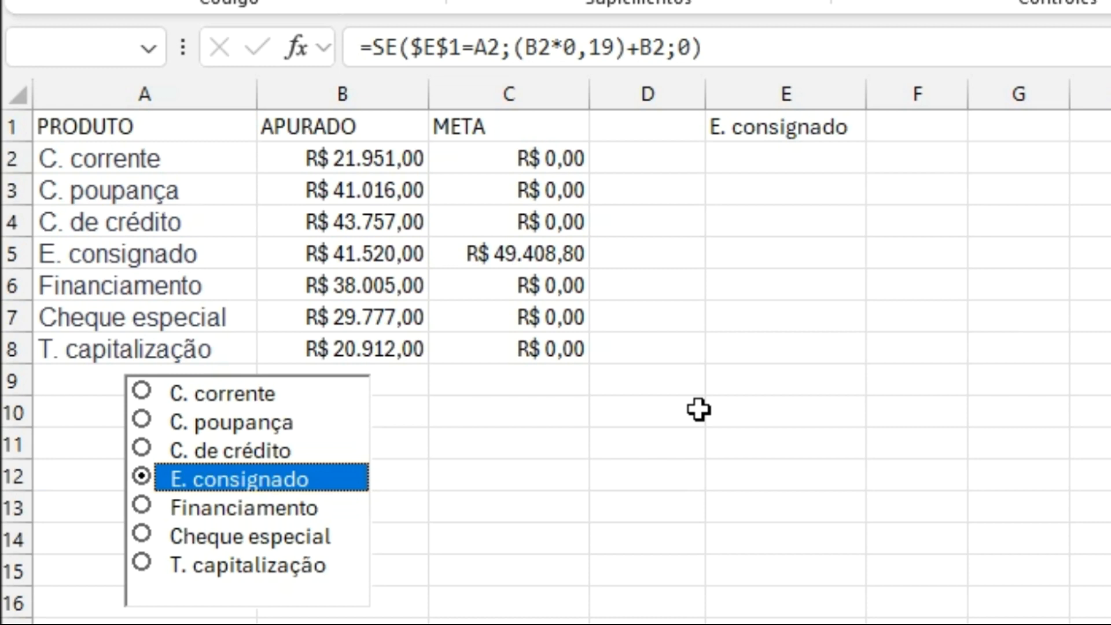
# - Insert a 2D clustered column chart from the product table A1:C8
pyautogui.moveTo(92, 127); pyautogui.dragTo(542, 341)
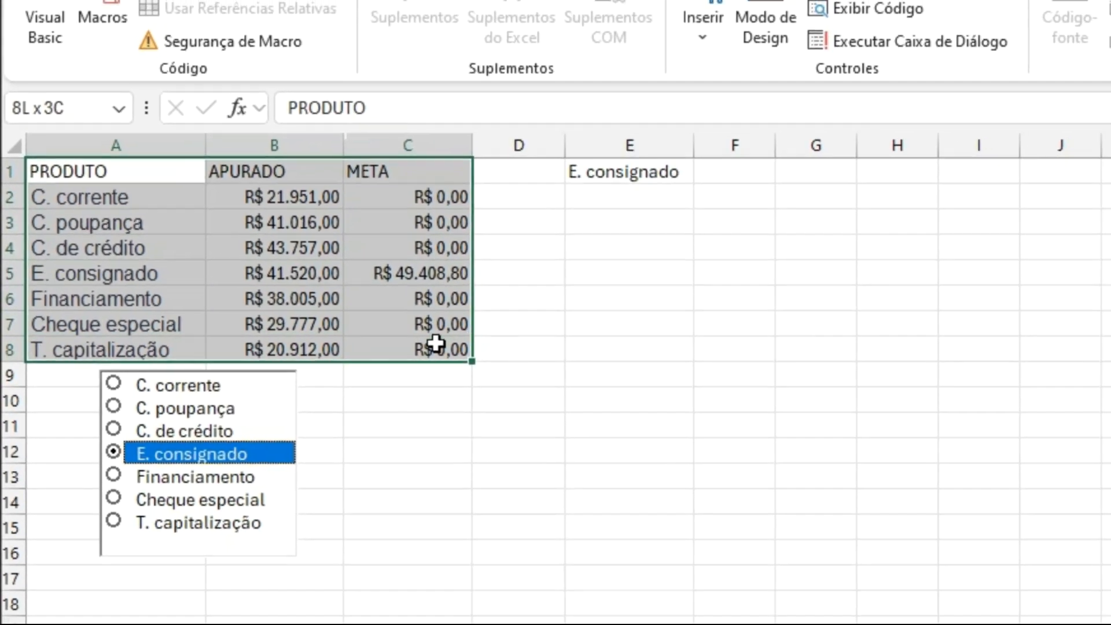
pyautogui.moveTo(435, 344); pyautogui.dragTo(435, 344)
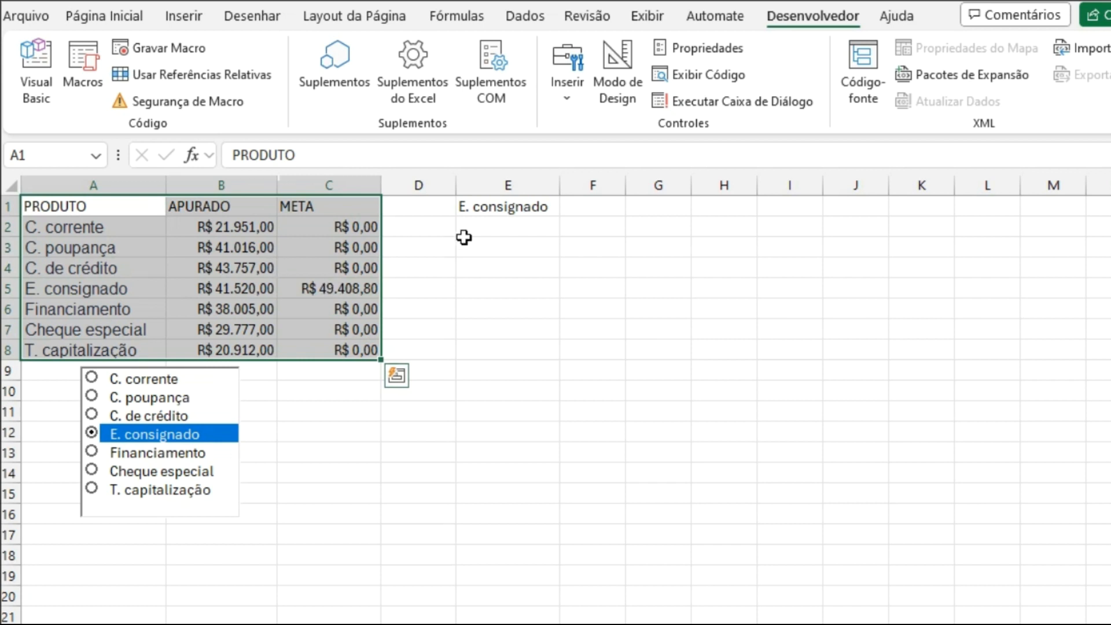
pyautogui.click(196, 17)
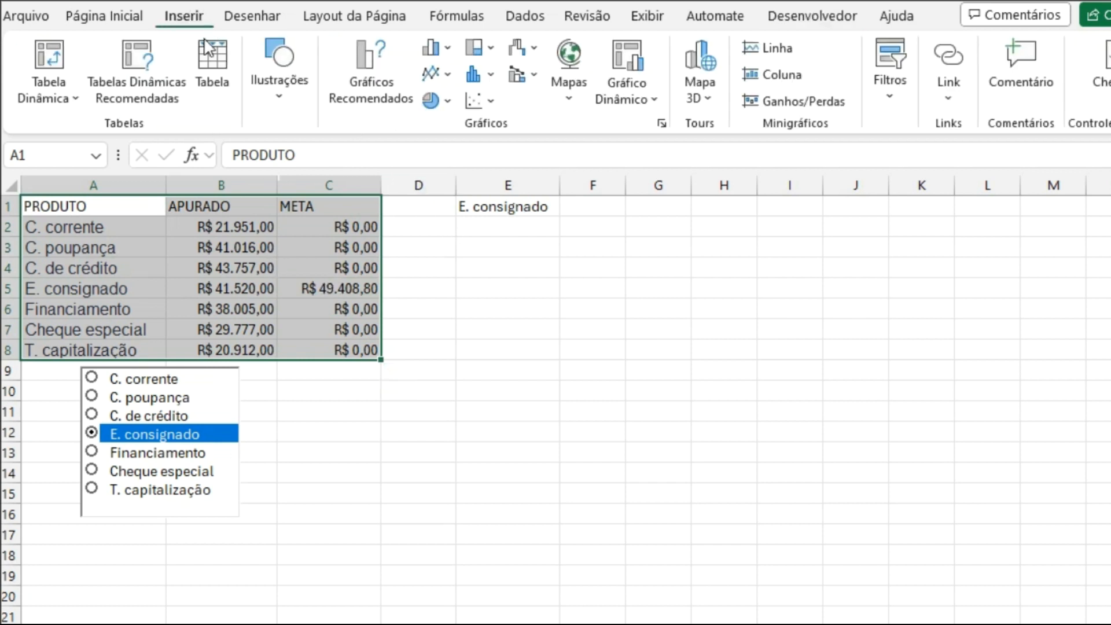
pyautogui.click(448, 49)
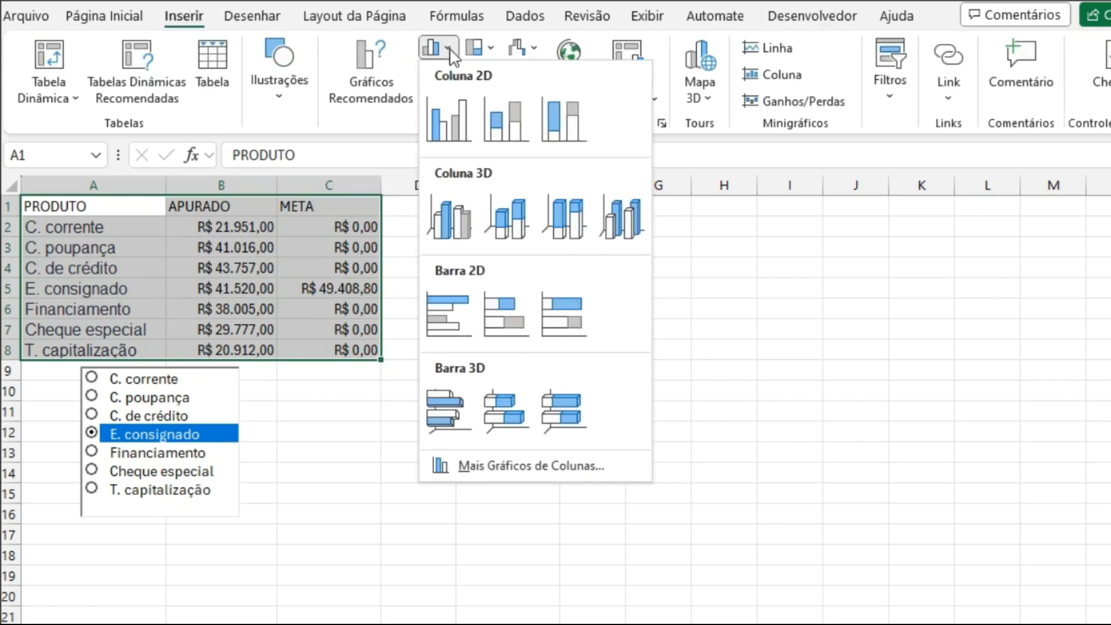
pyautogui.click(439, 119)
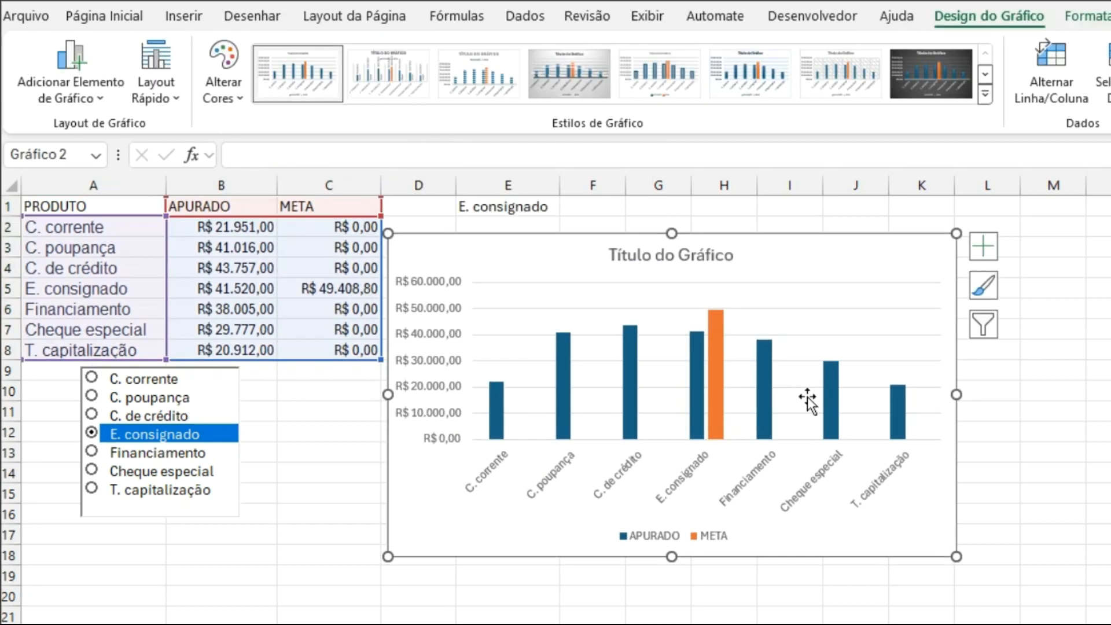
# - Delete the chart's vertical axis, title and horizontal gridlines
pyautogui.click(428, 336)
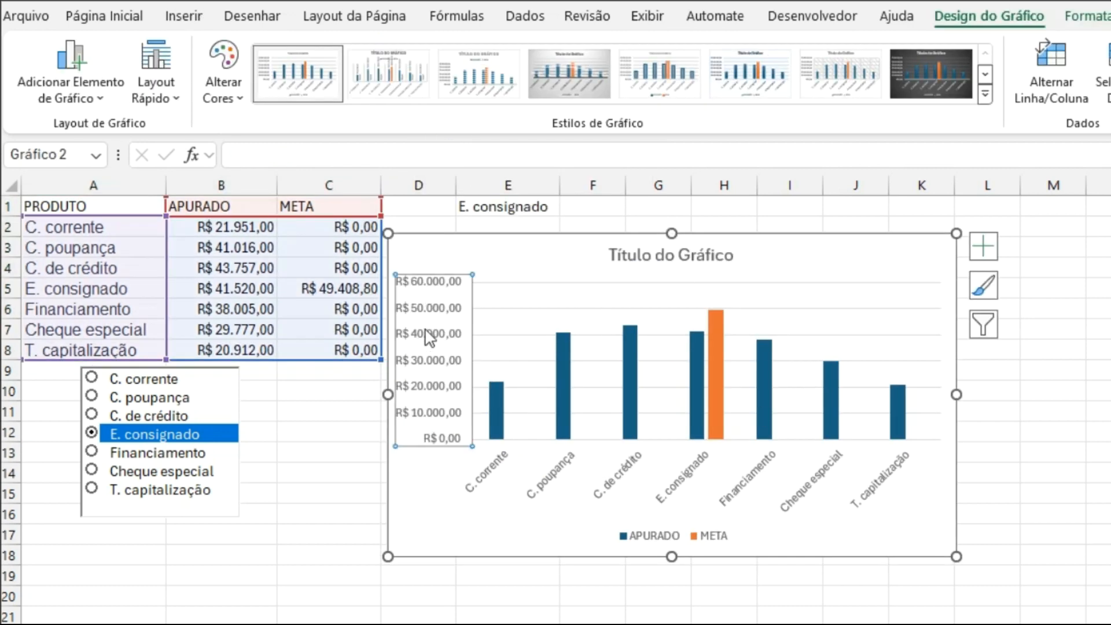
pyautogui.press('Delete')
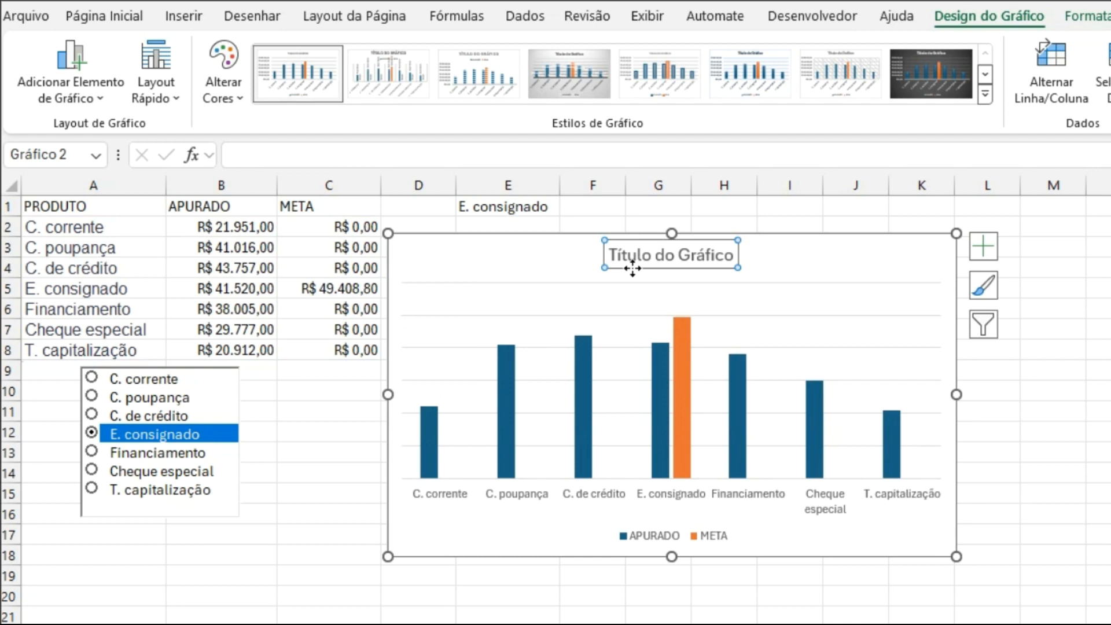
pyautogui.press('Delete')
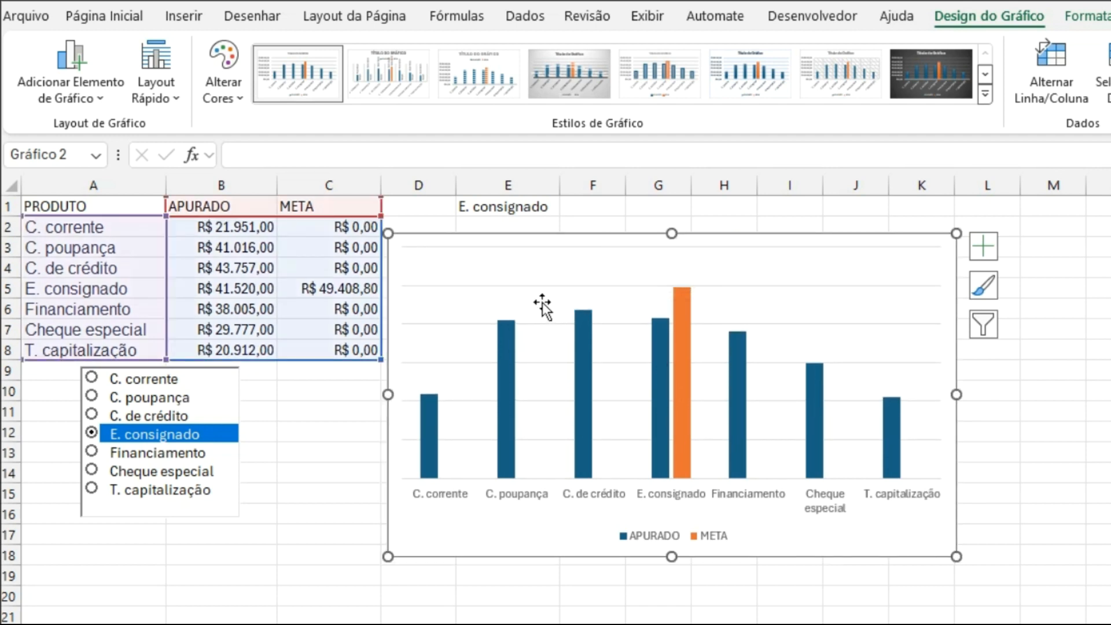
pyautogui.click(537, 294)
pyautogui.press('Delete')
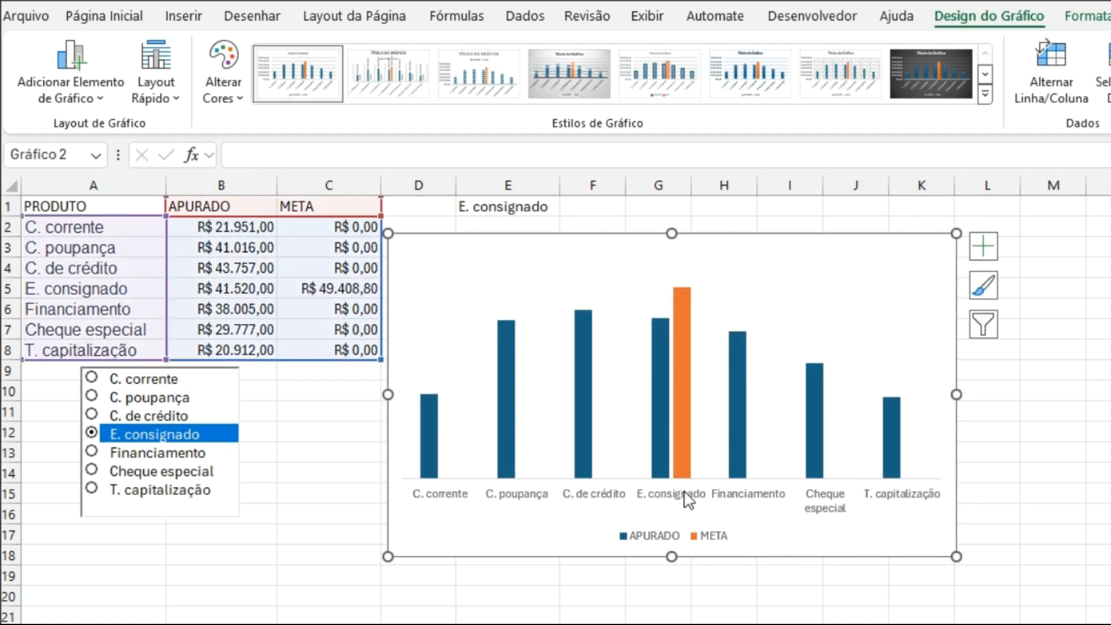
# - Enlarge the chart and move it beside the list box, spanning roughly columns C to L and rows 1 to 19
pyautogui.moveTo(956, 556); pyautogui.dragTo(1098, 598)
pyautogui.click(839, 266)
pyautogui.moveTo(810, 259); pyautogui.dragTo(700, 212)
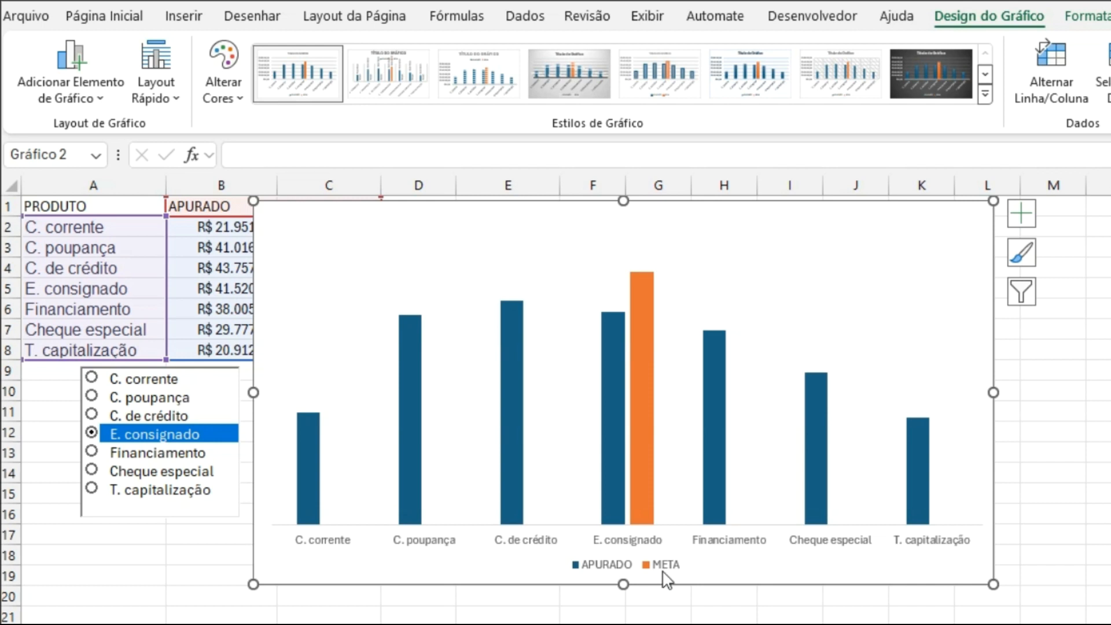
pyautogui.moveTo(649, 485)
pyautogui.press('Escape')
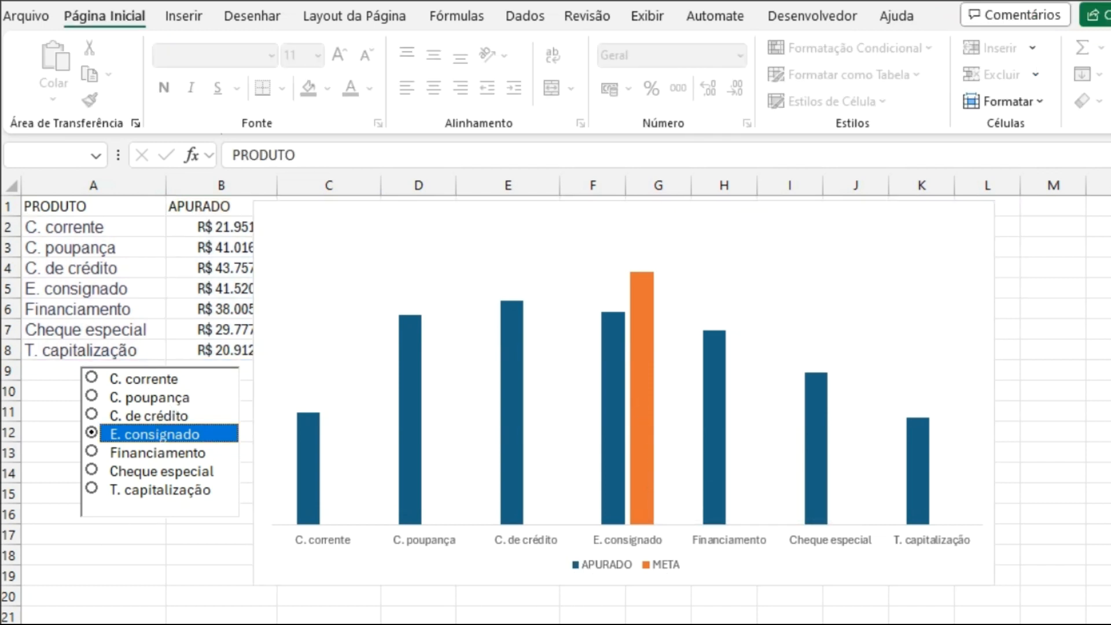
# - Plot the APURADO series on the secondary axis and set its gap width to 444%
pyautogui.click(306, 510)
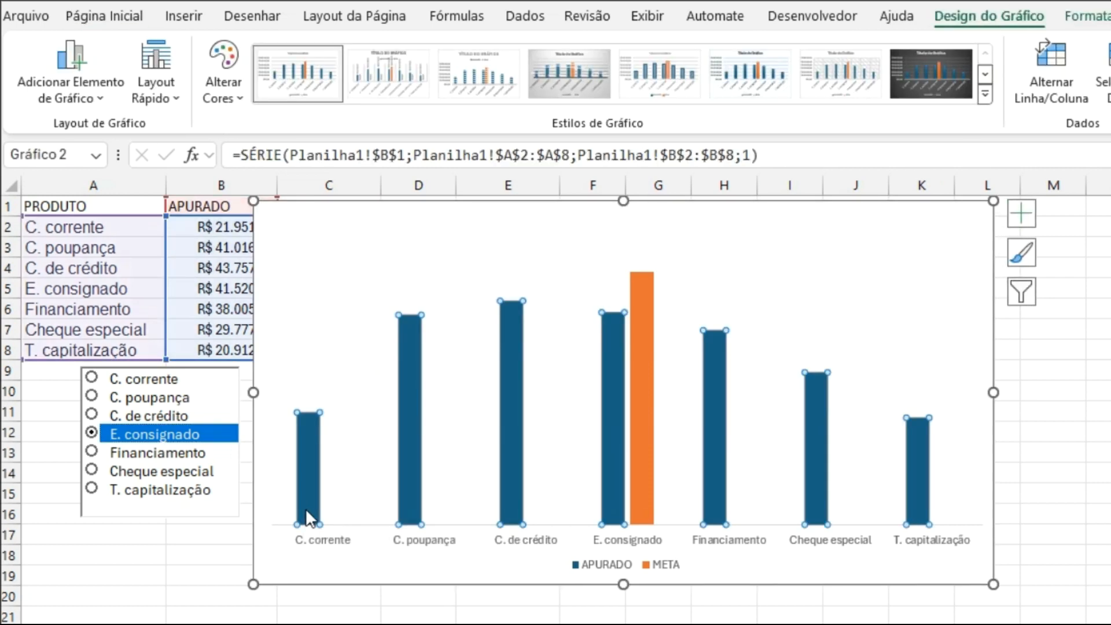
pyautogui.rightClick(309, 459)
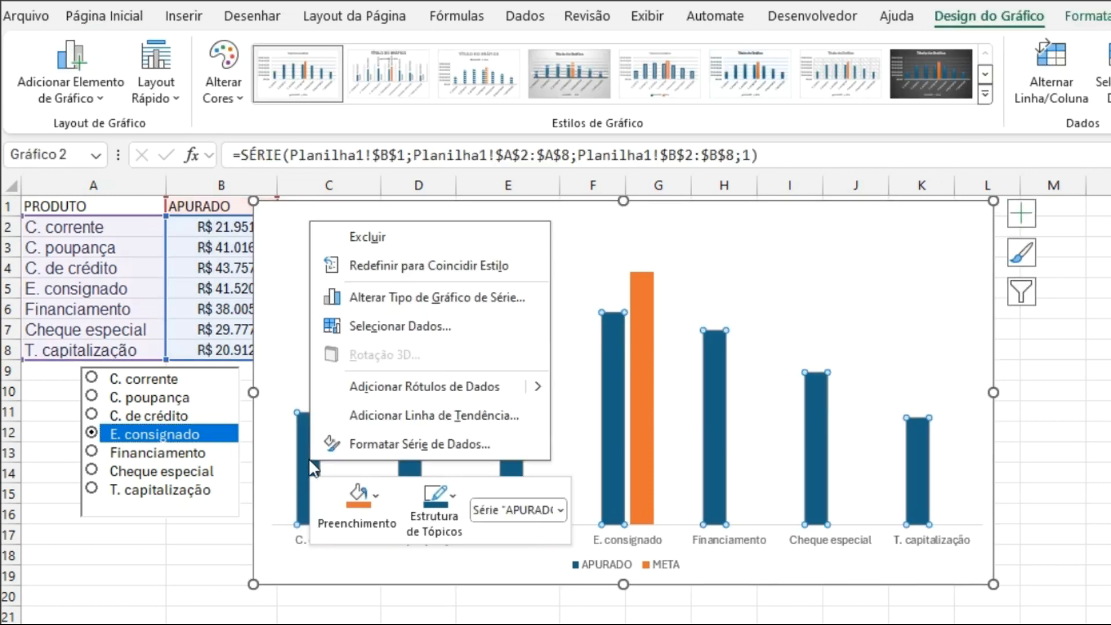
pyautogui.click(365, 446)
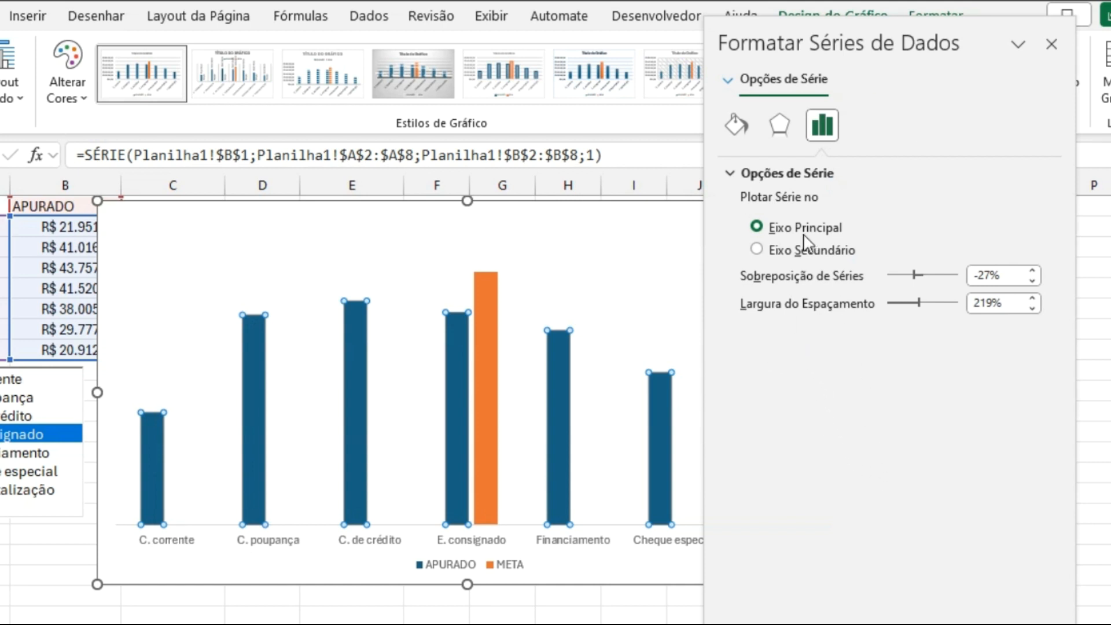
pyautogui.click(757, 249)
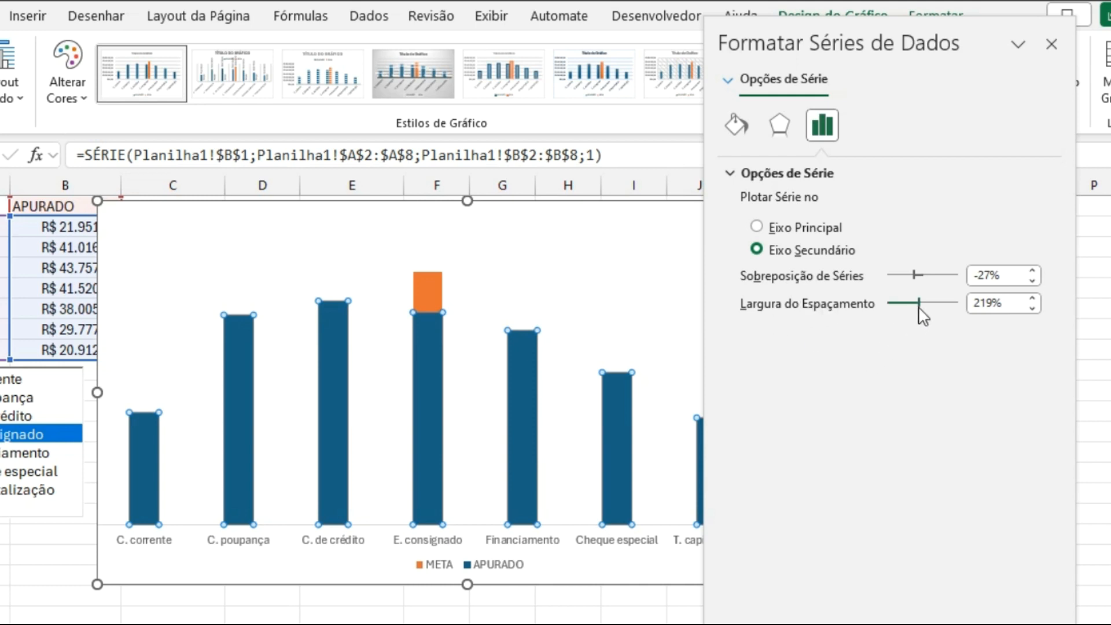
pyautogui.moveTo(920, 305); pyautogui.dragTo(953, 306)
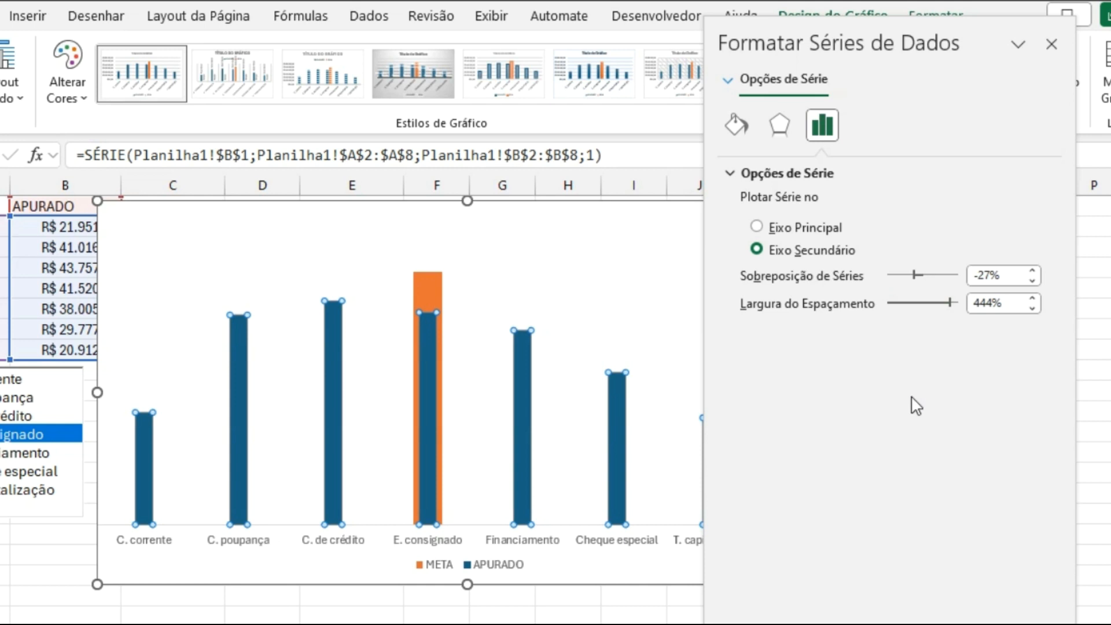
# - Set the gap width of the META series to 156%
pyautogui.click(427, 293)
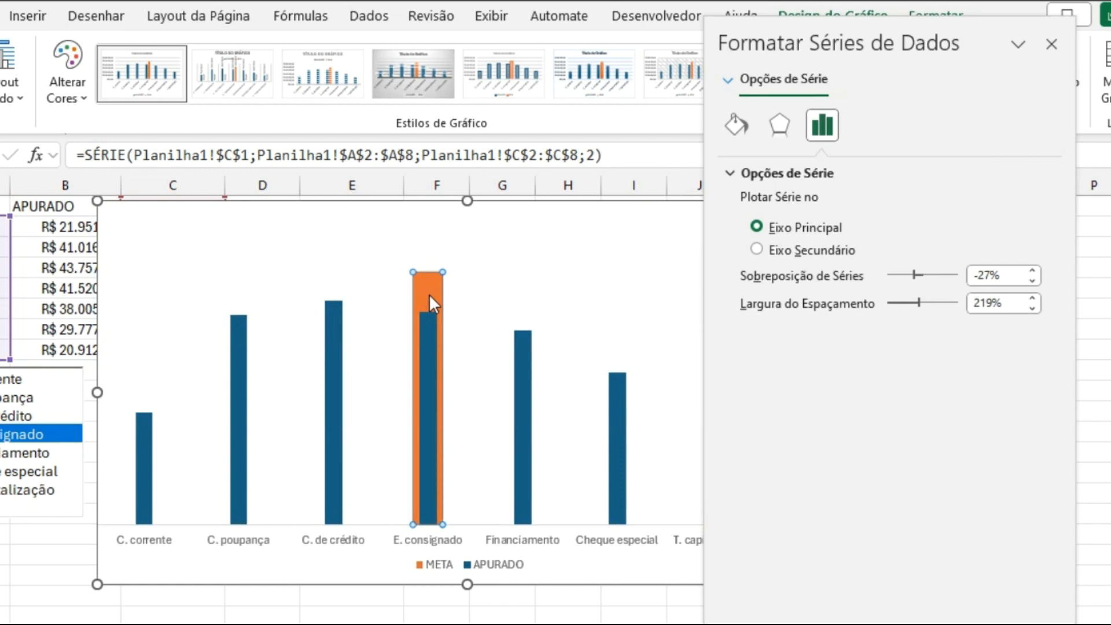
pyautogui.rightClick(426, 291)
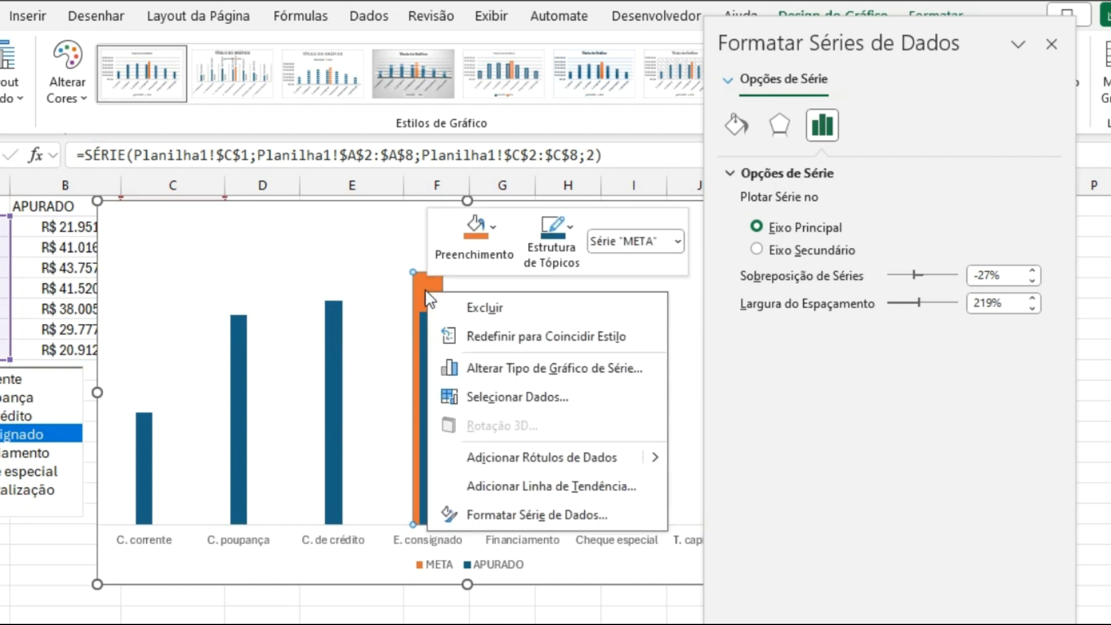
pyautogui.click(415, 294)
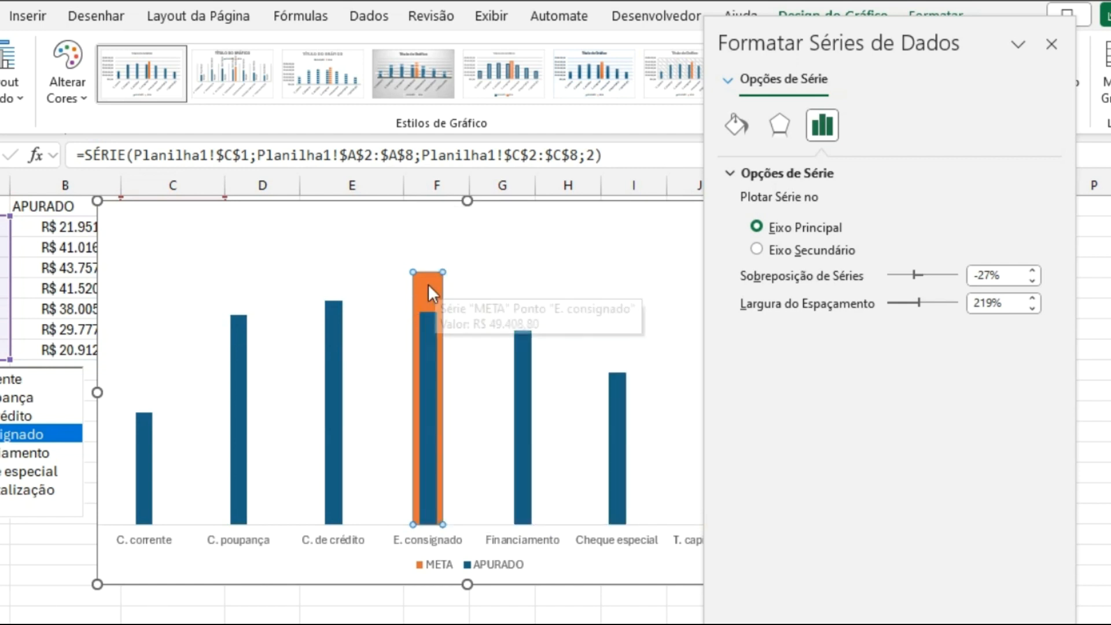
pyautogui.rightClick(429, 282)
pyautogui.click(553, 510)
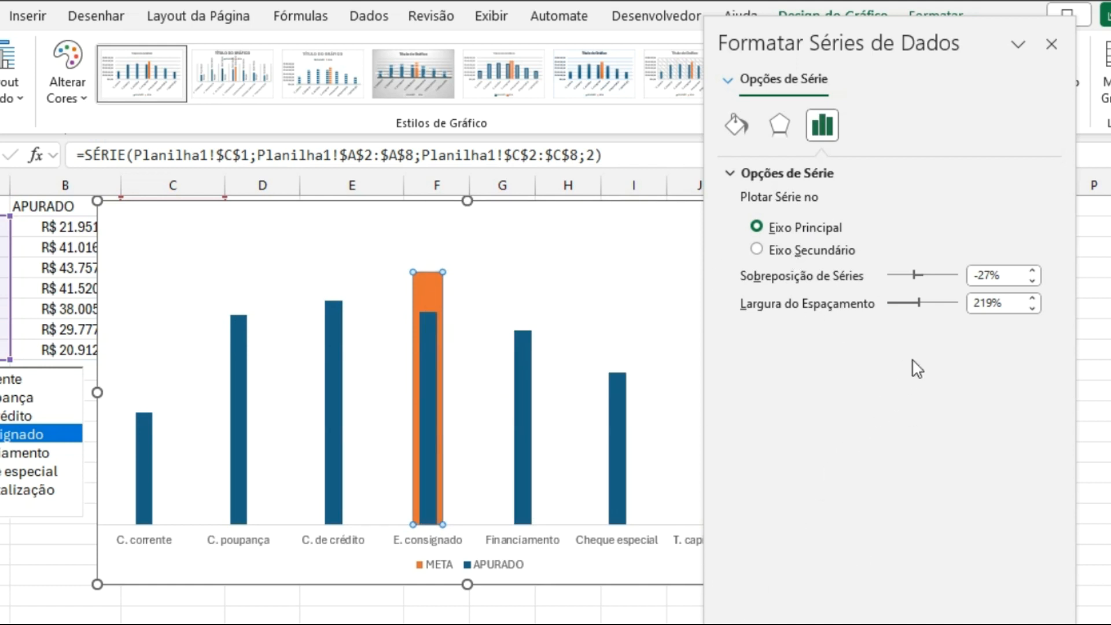
pyautogui.moveTo(919, 305); pyautogui.dragTo(910, 307)
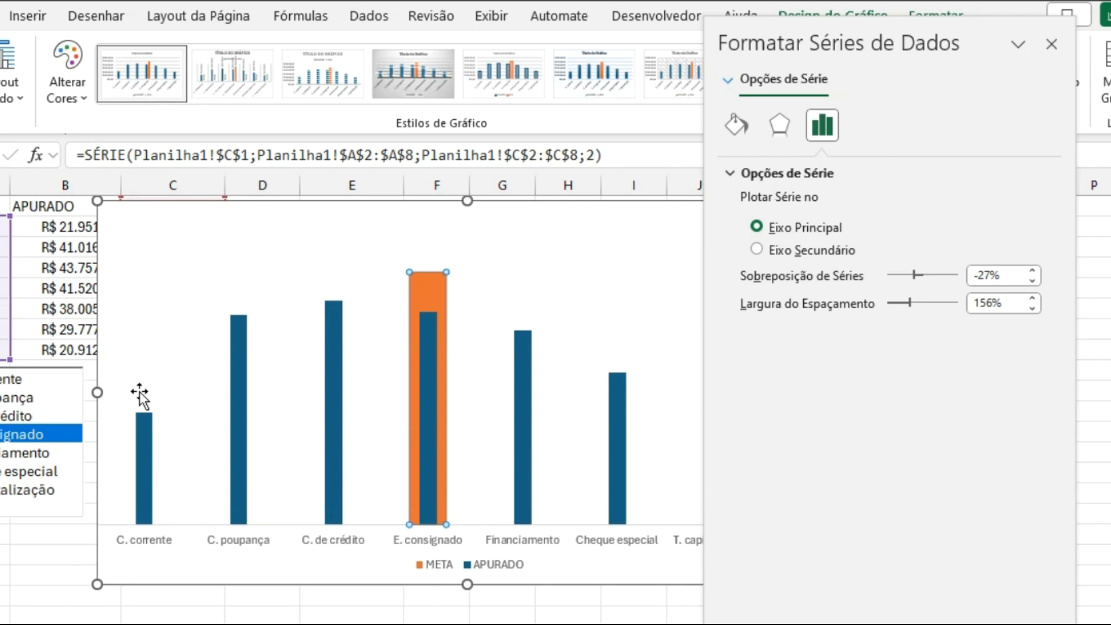
# - Give the APURADO columns a solid dark orange fill and no border line
pyautogui.click(143, 457)
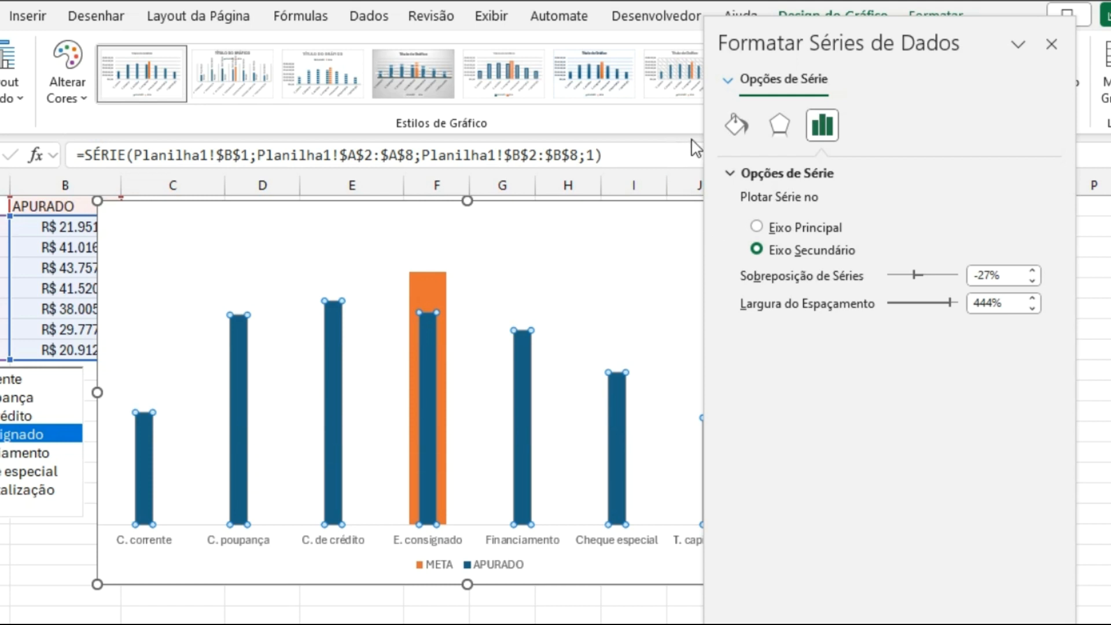
pyautogui.click(736, 125)
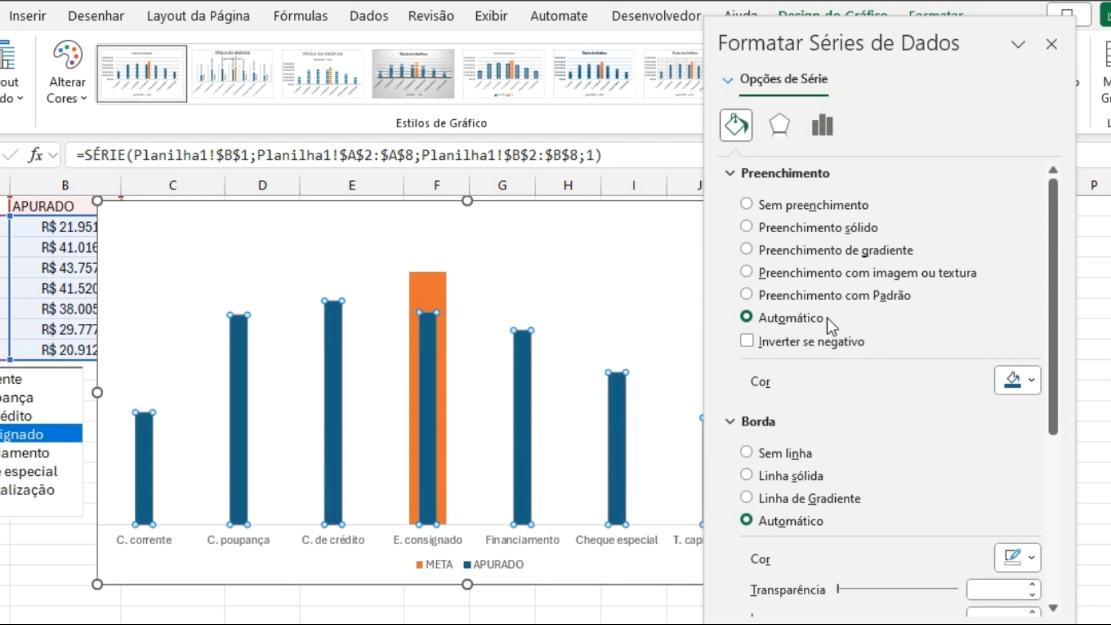
pyautogui.click(770, 230)
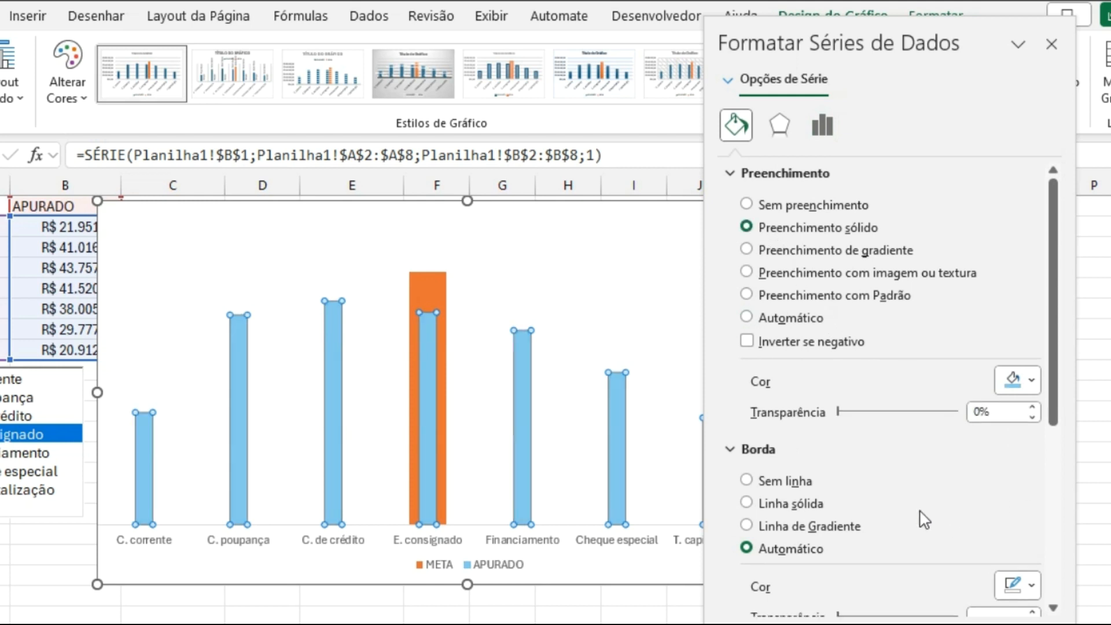
pyautogui.click(1030, 380)
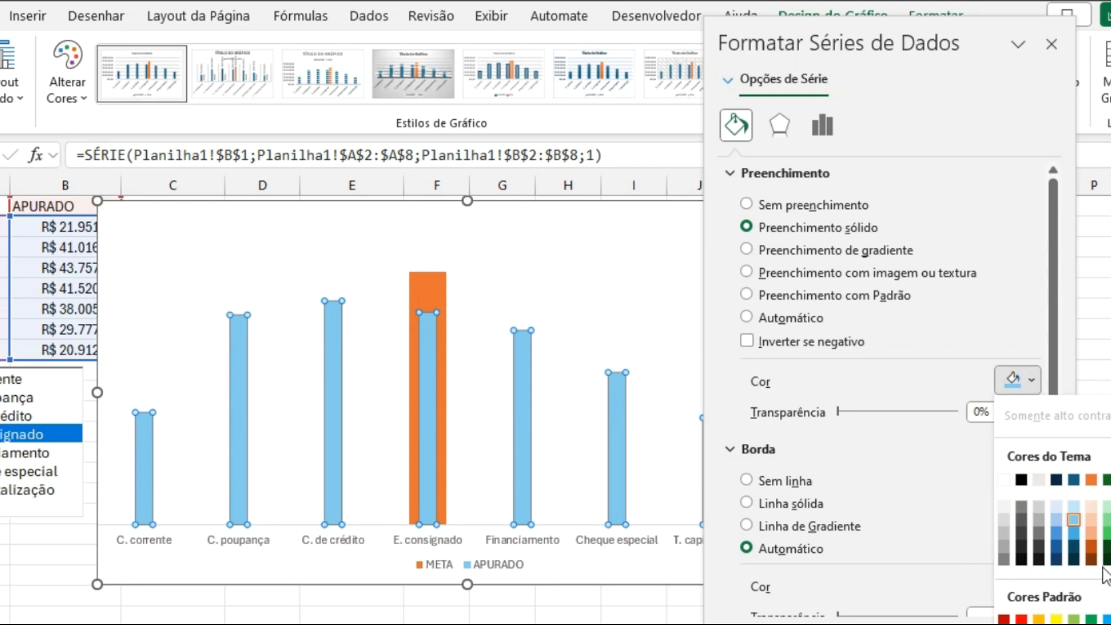
pyautogui.click(1092, 547)
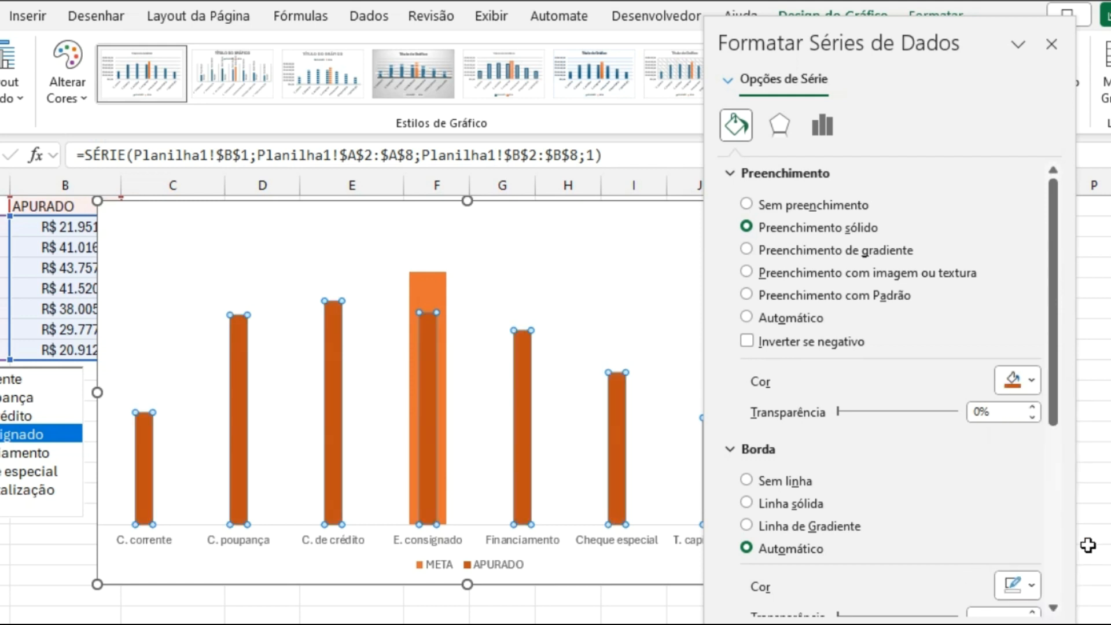
pyautogui.click(782, 482)
# - Apply a gradient fill to the META series, recolouring the yellow stop light orange and moving it to position 100%
pyautogui.click(429, 287)
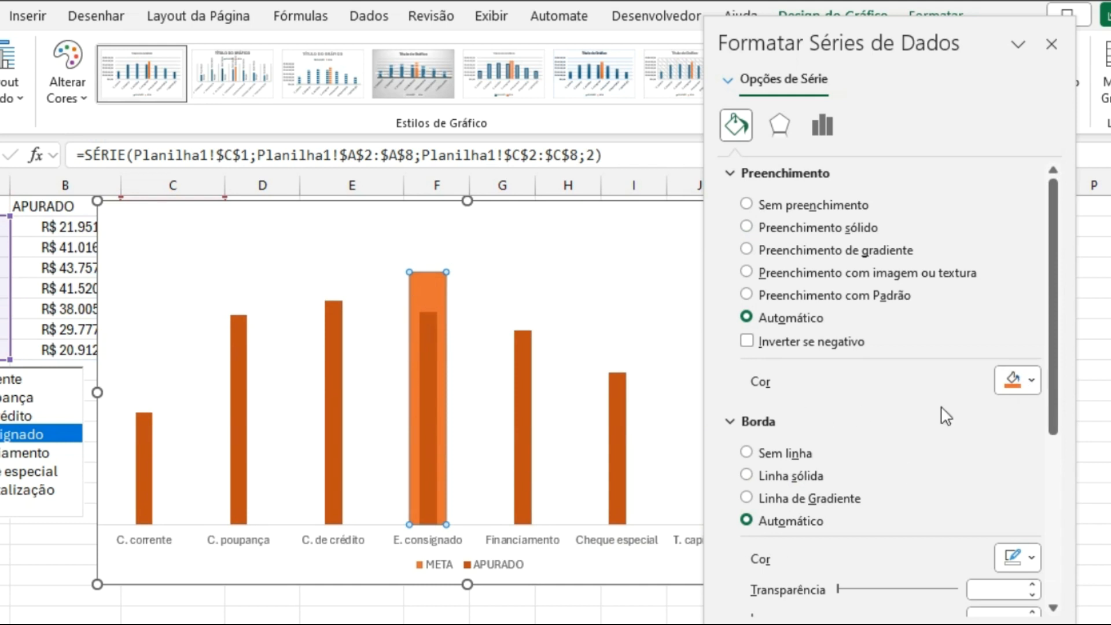
pyautogui.click(1032, 384)
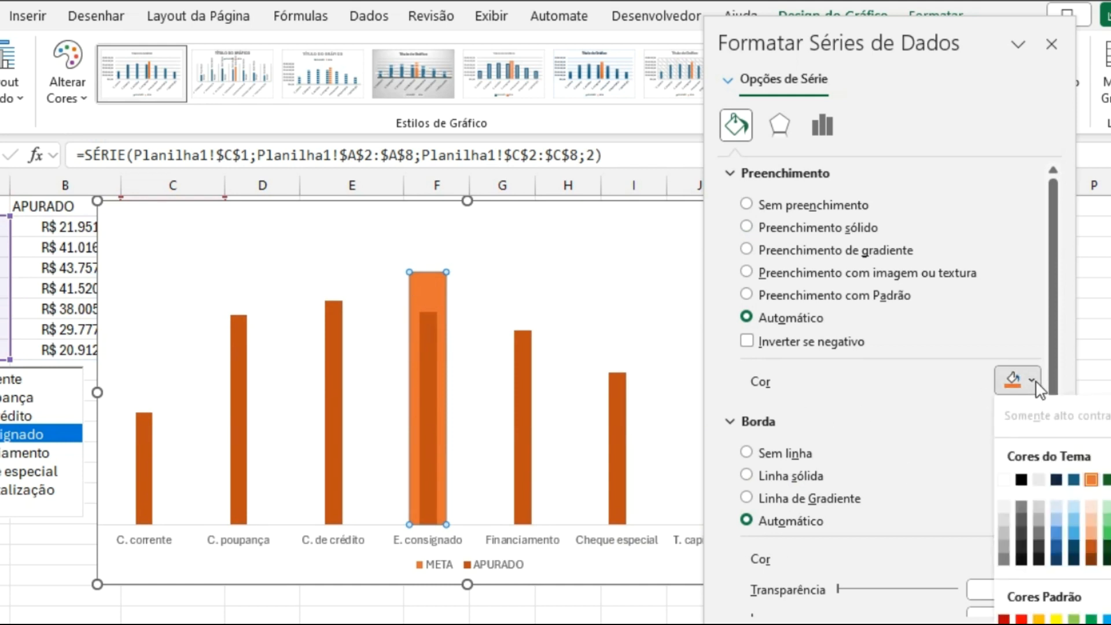
pyautogui.click(823, 254)
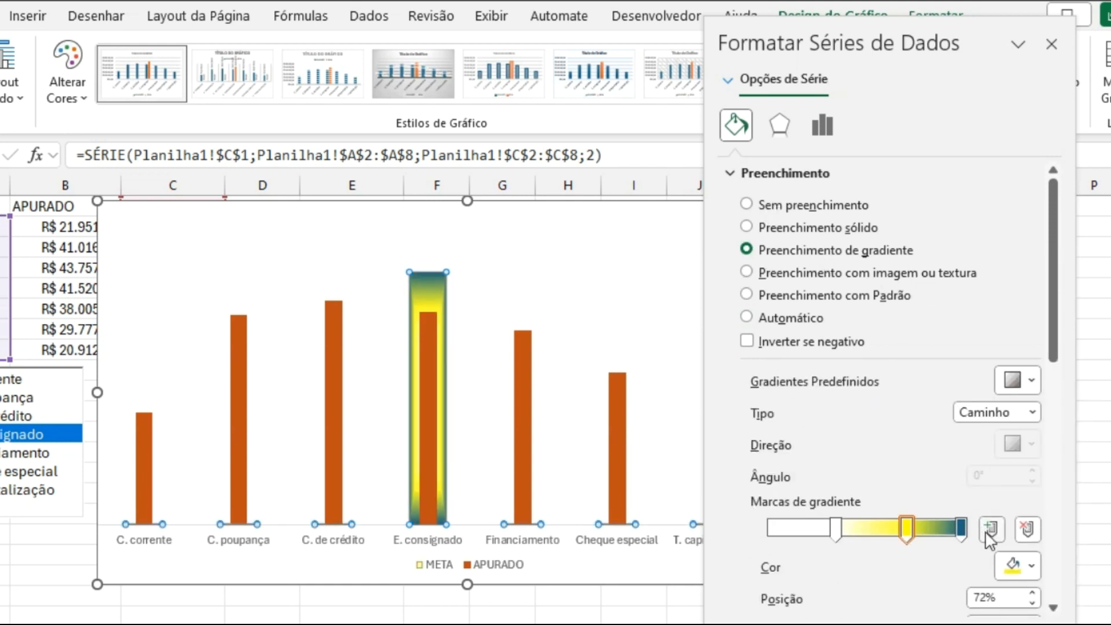
pyautogui.click(1030, 565)
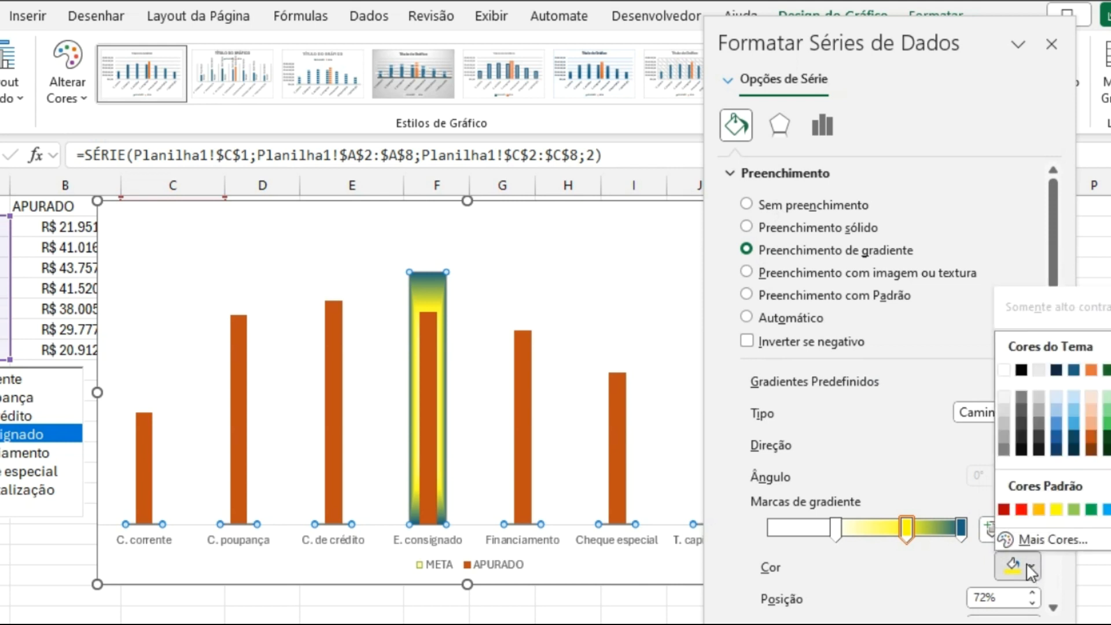
pyautogui.click(1092, 431)
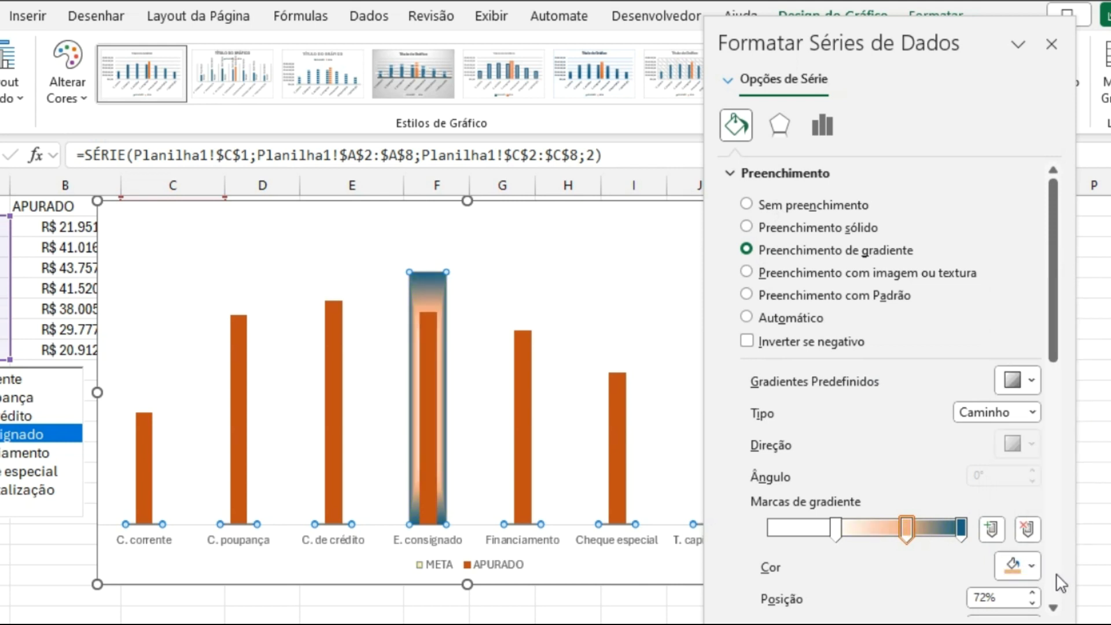
pyautogui.moveTo(908, 527); pyautogui.dragTo(965, 529)
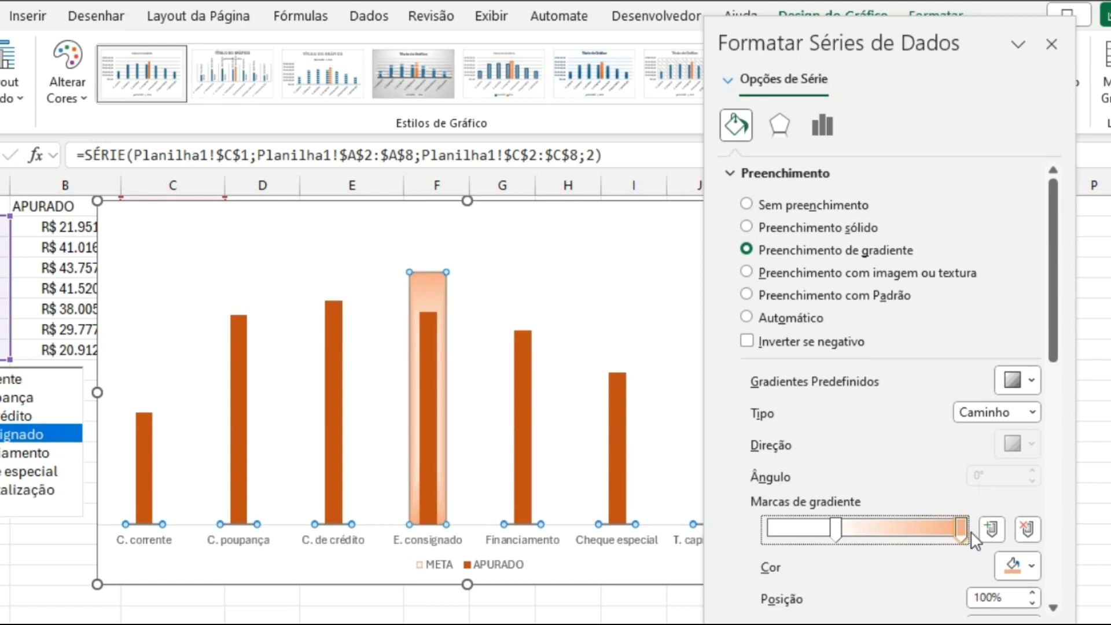
pyautogui.scroll(-3, 822, 405)
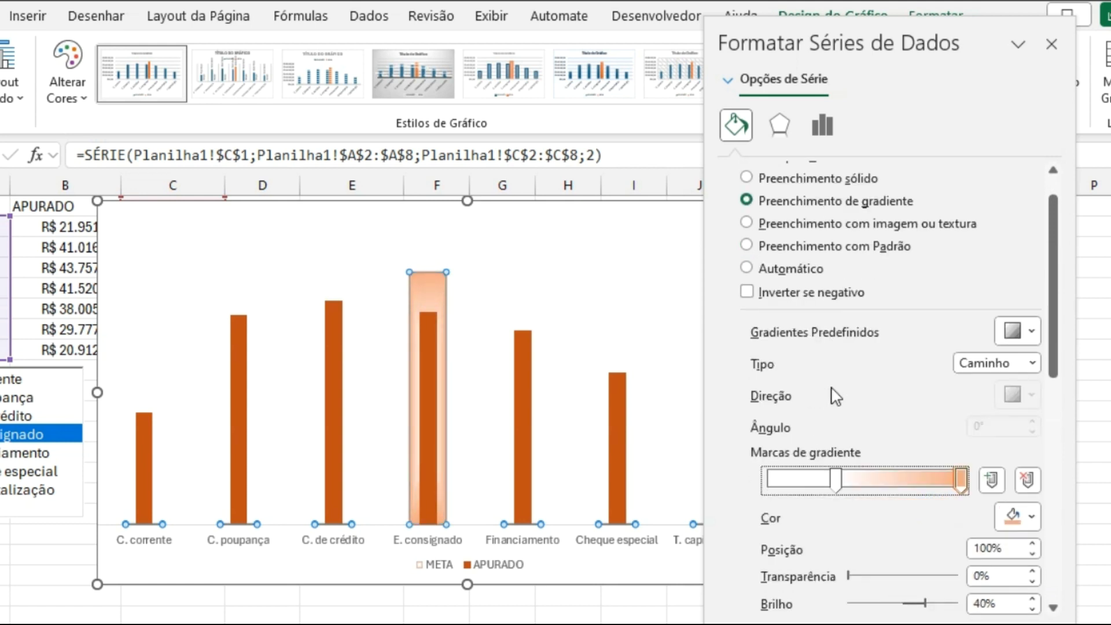
# - Remove the META columns' border line and preview the highlight for several products in the list box, ending on C. poupança
pyautogui.click(793, 501)
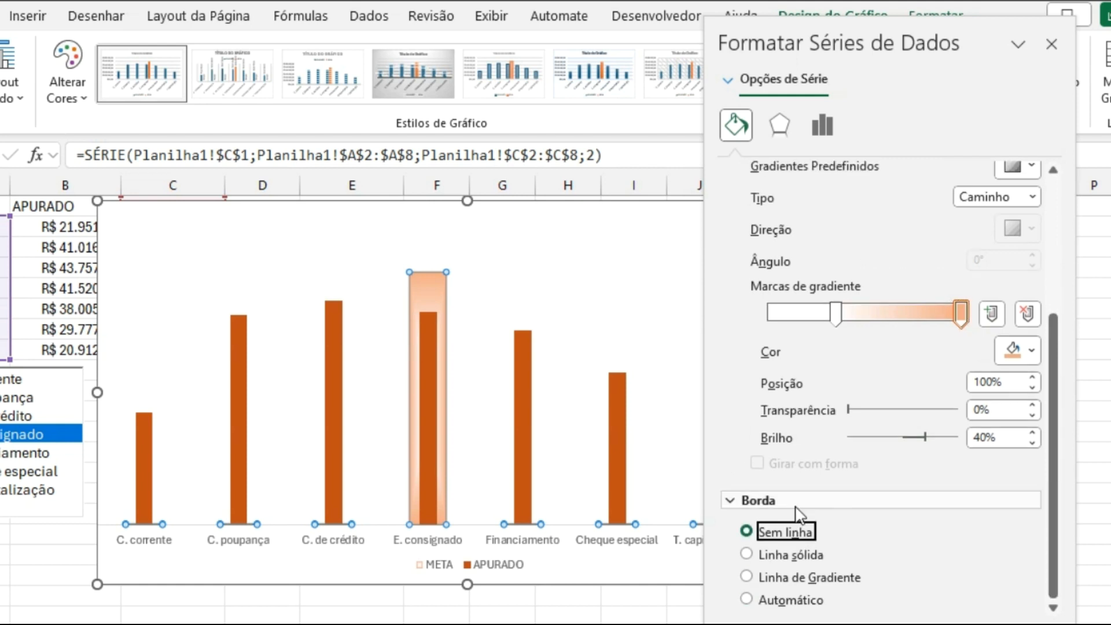
pyautogui.scroll(2, 776, 412)
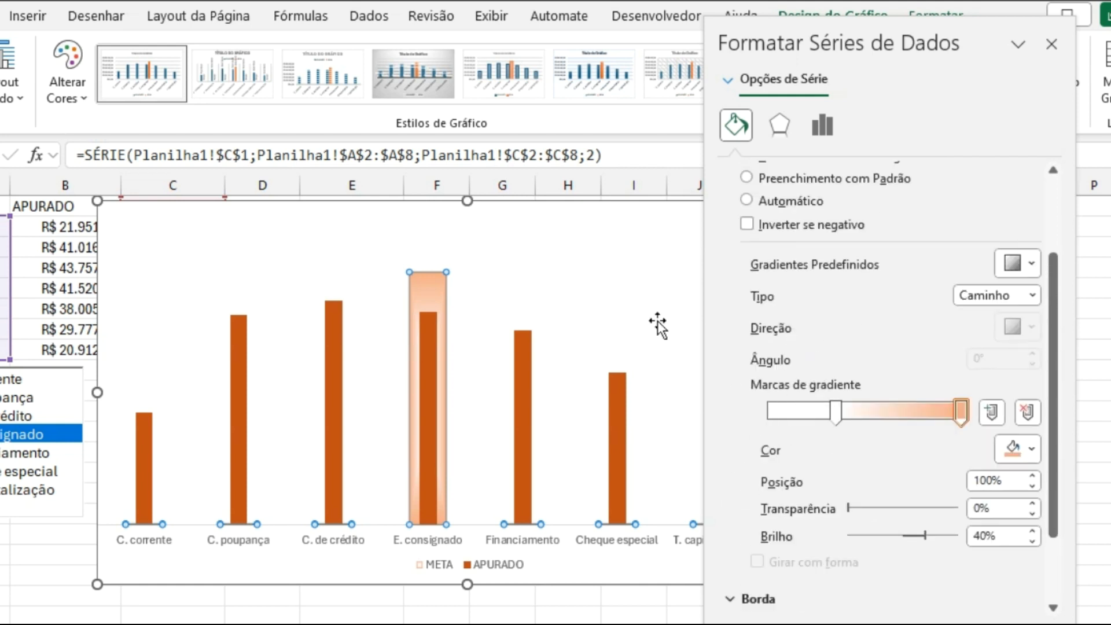
pyautogui.click(16, 396)
pyautogui.click(5, 472)
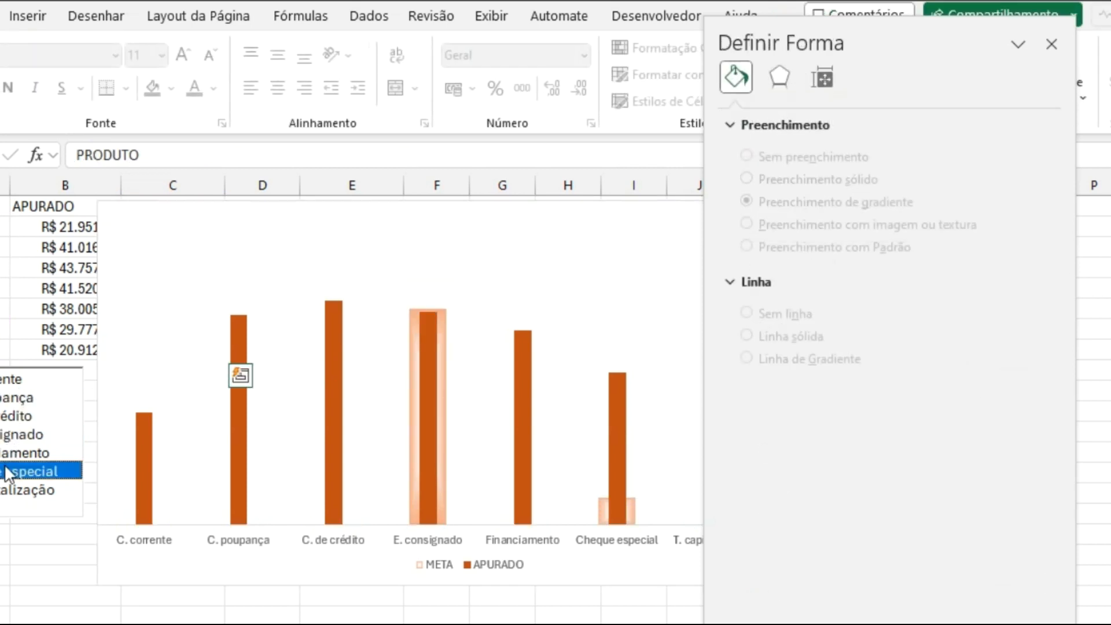
pyautogui.click(3, 488)
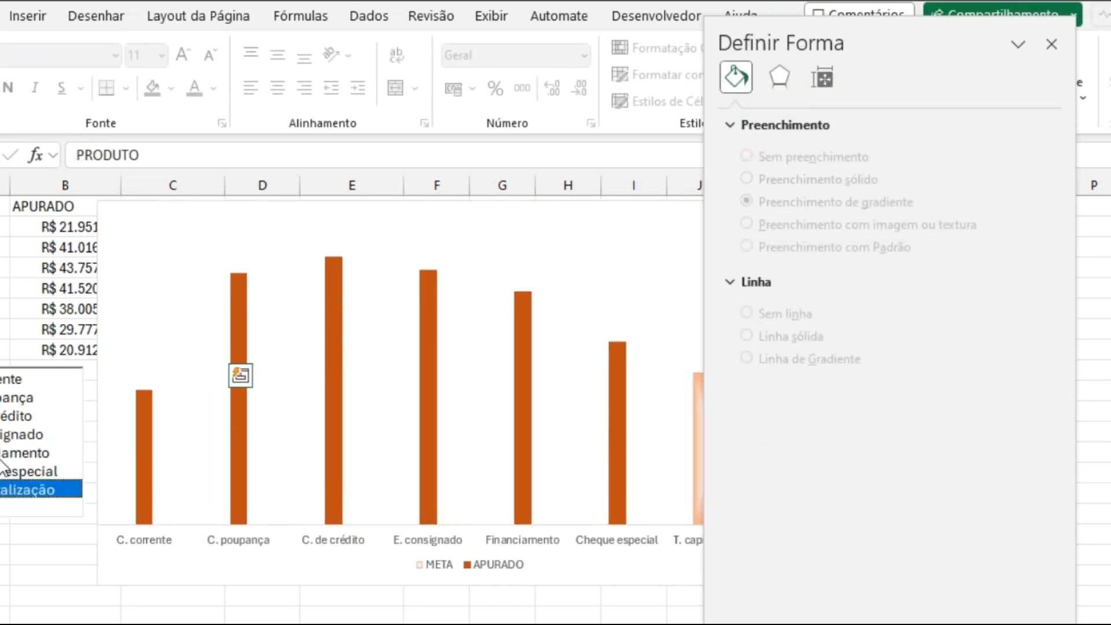
pyautogui.click(1, 415)
pyautogui.click(5, 398)
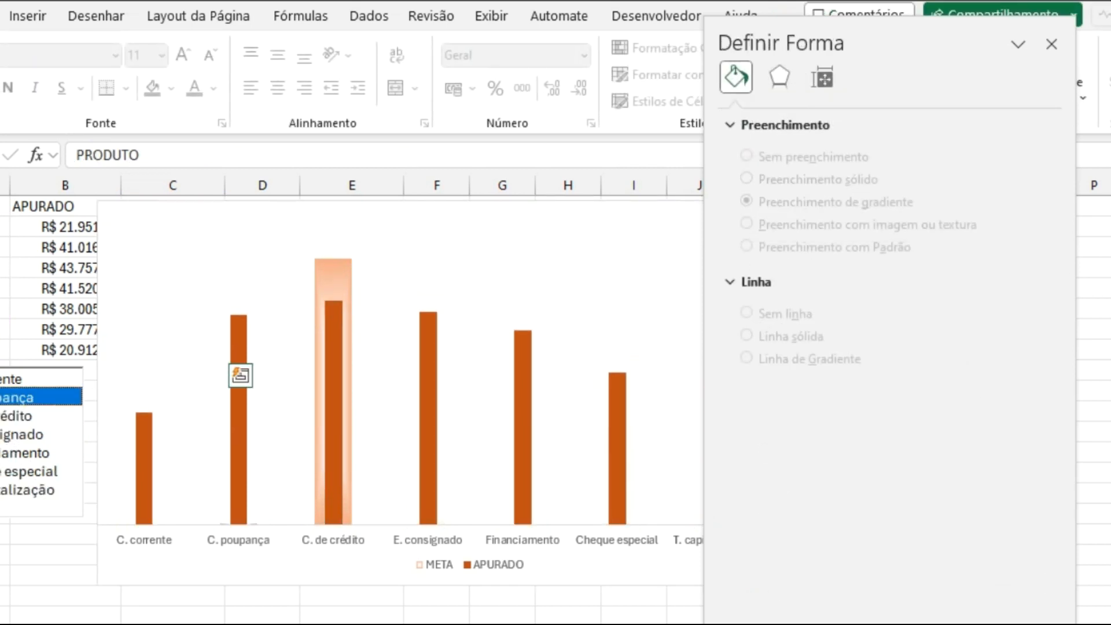
# - Set the APURADO columns' fill transparency to 45% and preview it with different products in the list box, ending on Financiamento
pyautogui.click(332, 347)
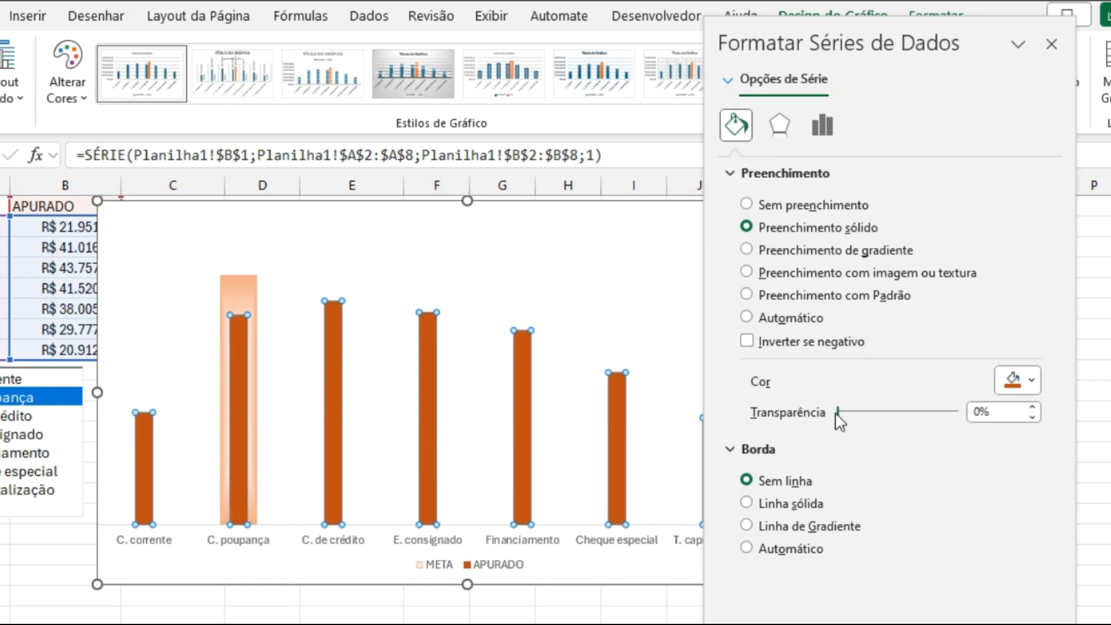
pyautogui.moveTo(840, 412); pyautogui.dragTo(893, 415)
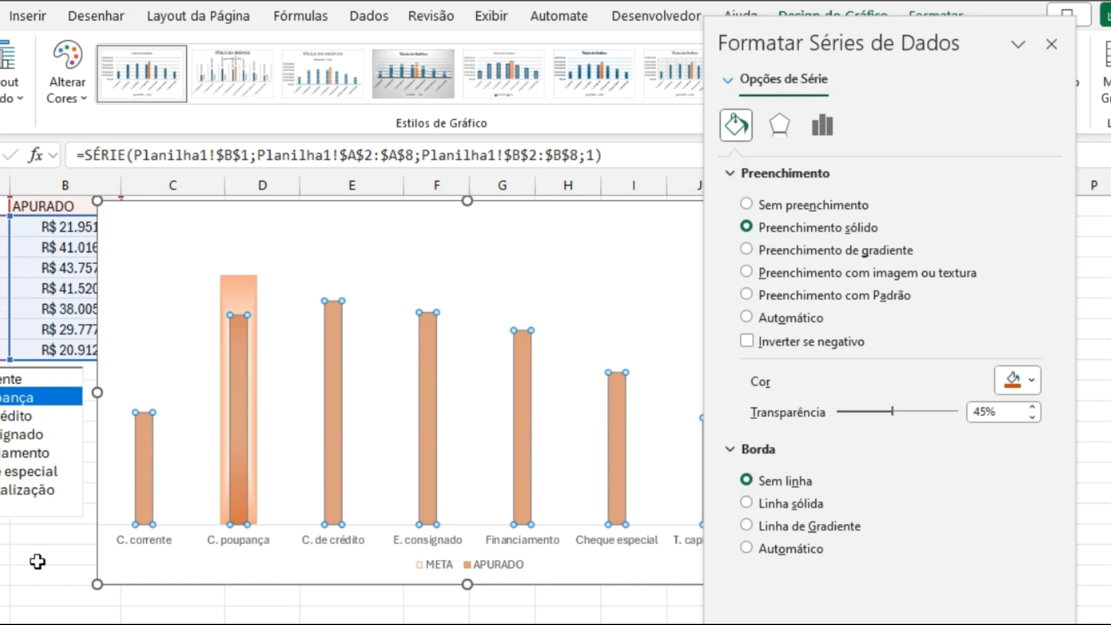
pyautogui.click(28, 471)
pyautogui.click(23, 434)
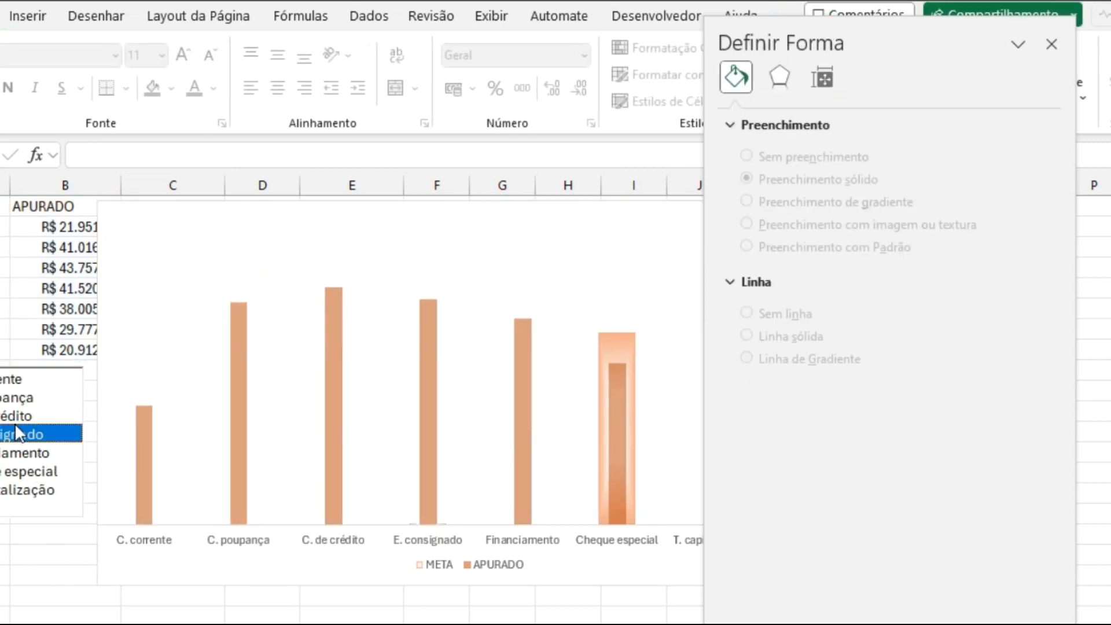
pyautogui.click(16, 398)
pyautogui.click(15, 415)
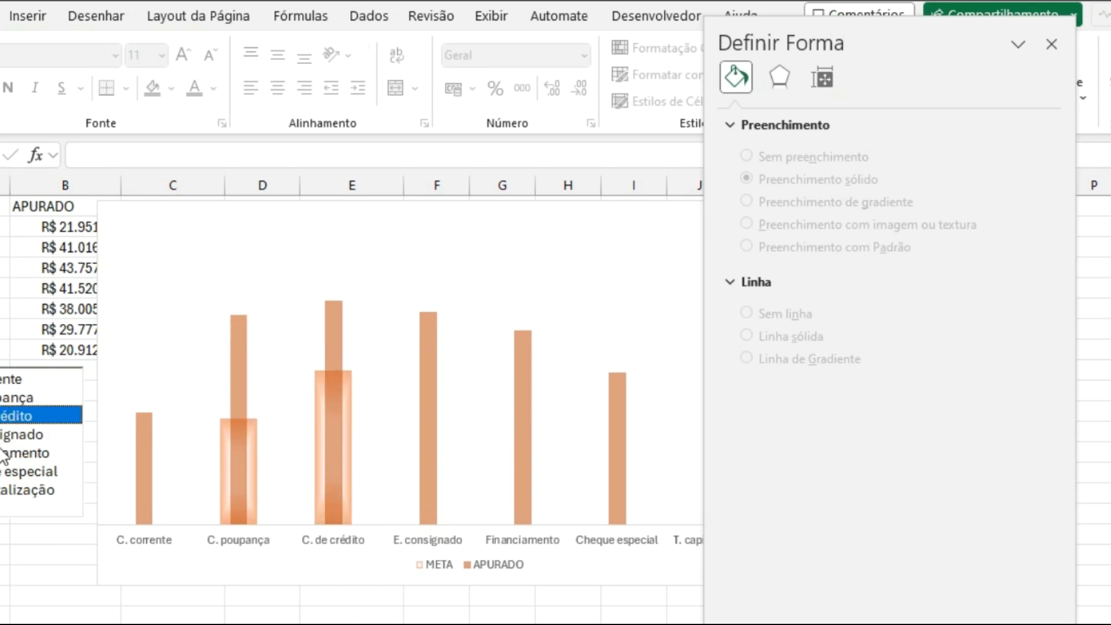
pyautogui.click(5, 453)
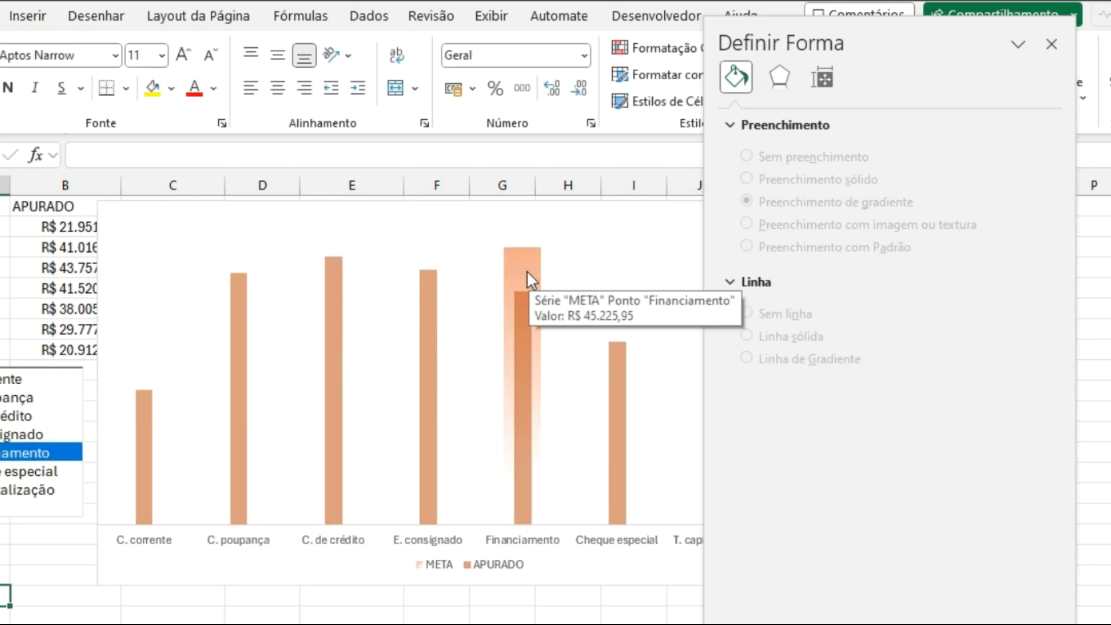
# - Move the META gradient's light orange stop to the start of the gradient and delete the blue stop
pyautogui.rightClick(527, 269)
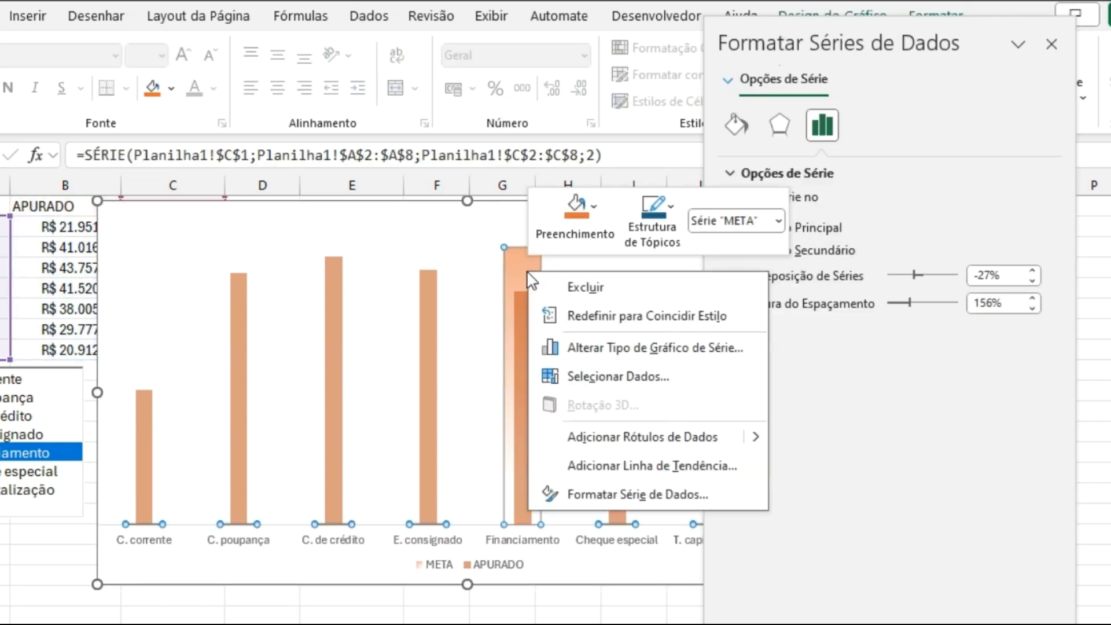
pyautogui.click(878, 219)
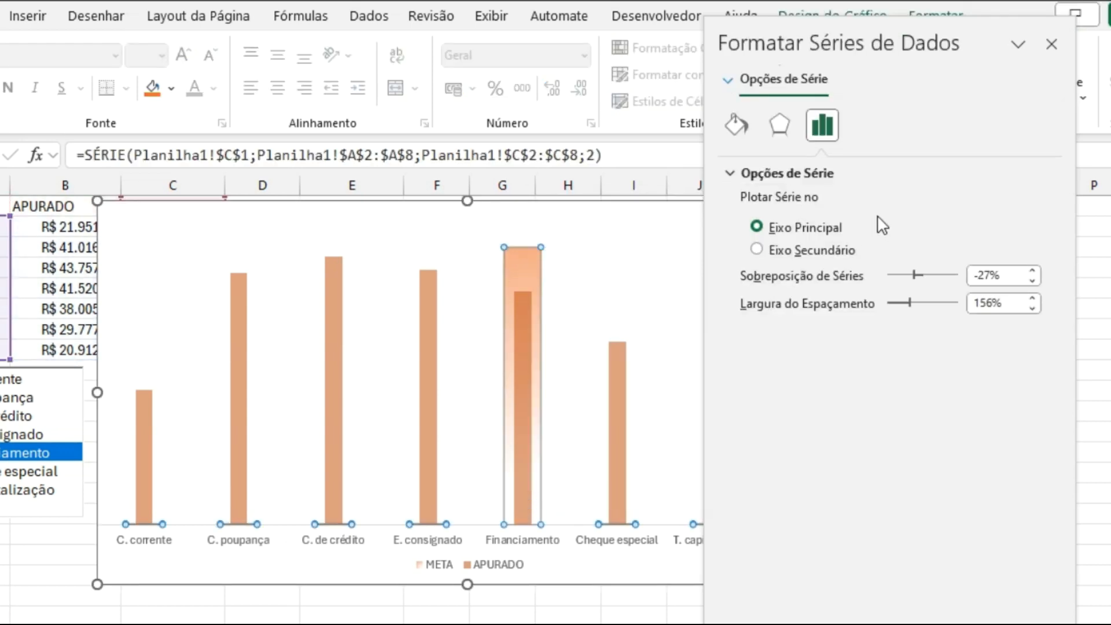
pyautogui.click(741, 129)
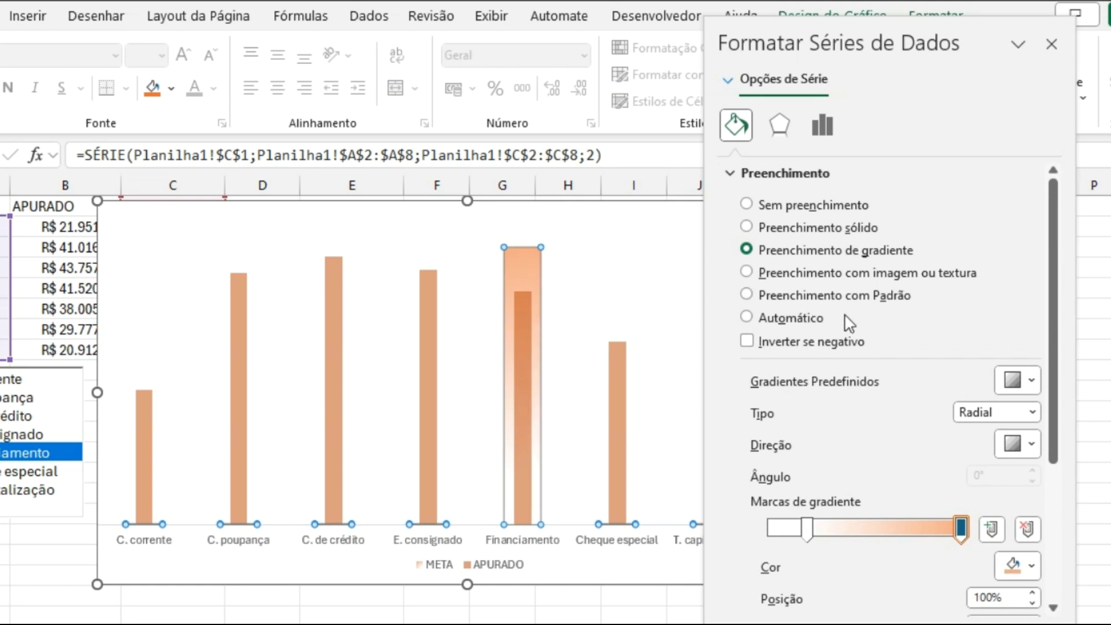
pyautogui.scroll(-3, 851, 330)
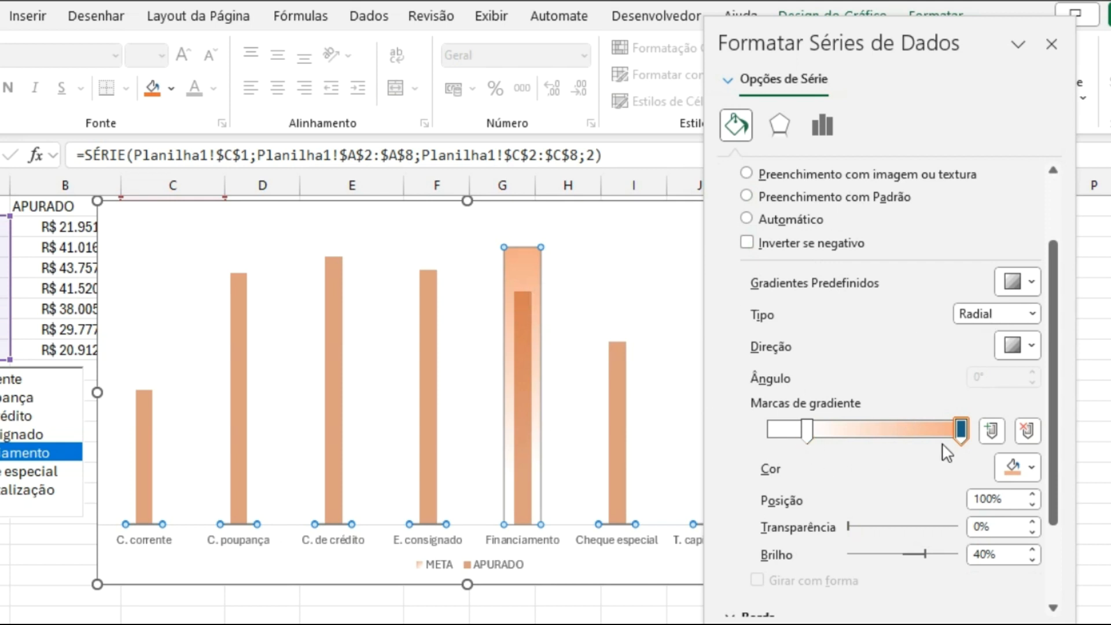
pyautogui.moveTo(961, 431); pyautogui.dragTo(950, 431)
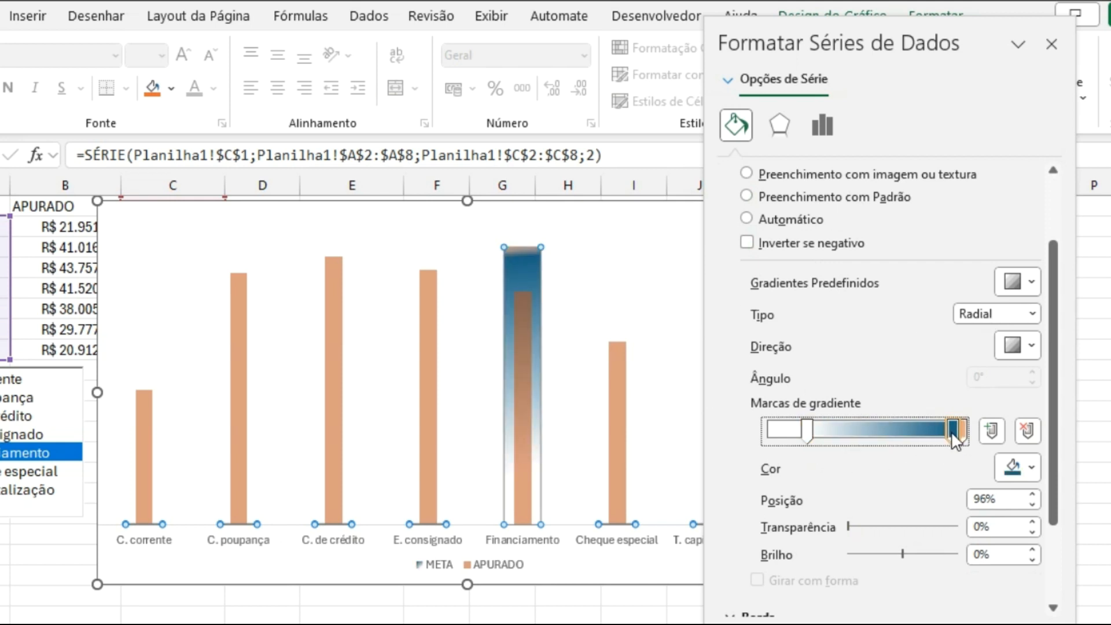
pyautogui.click(771, 431)
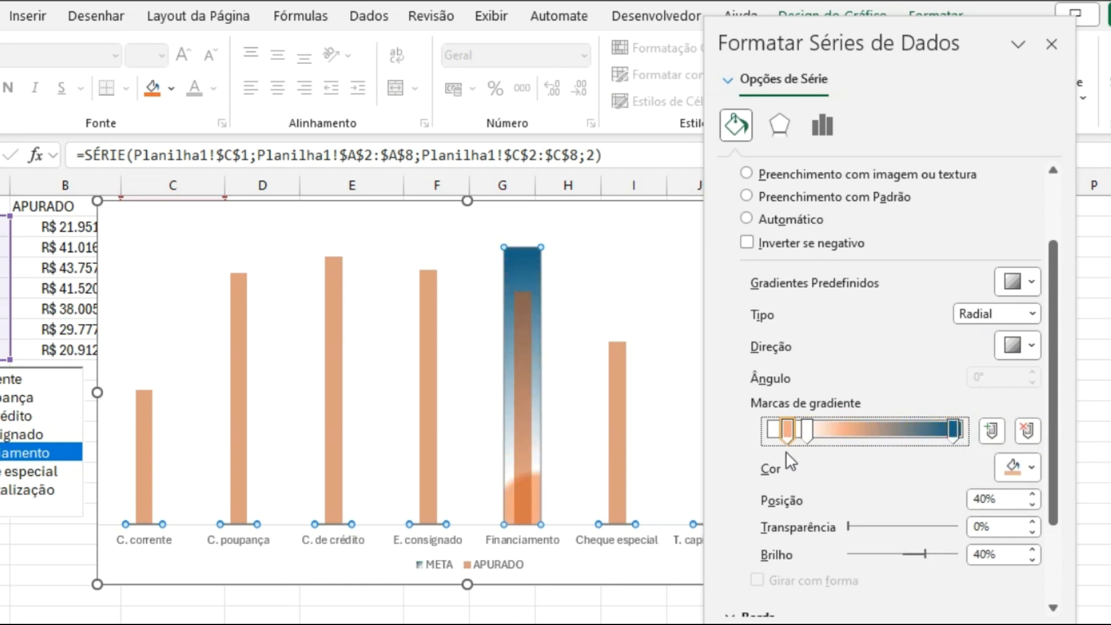
pyautogui.moveTo(749, 457); pyautogui.dragTo(756, 459)
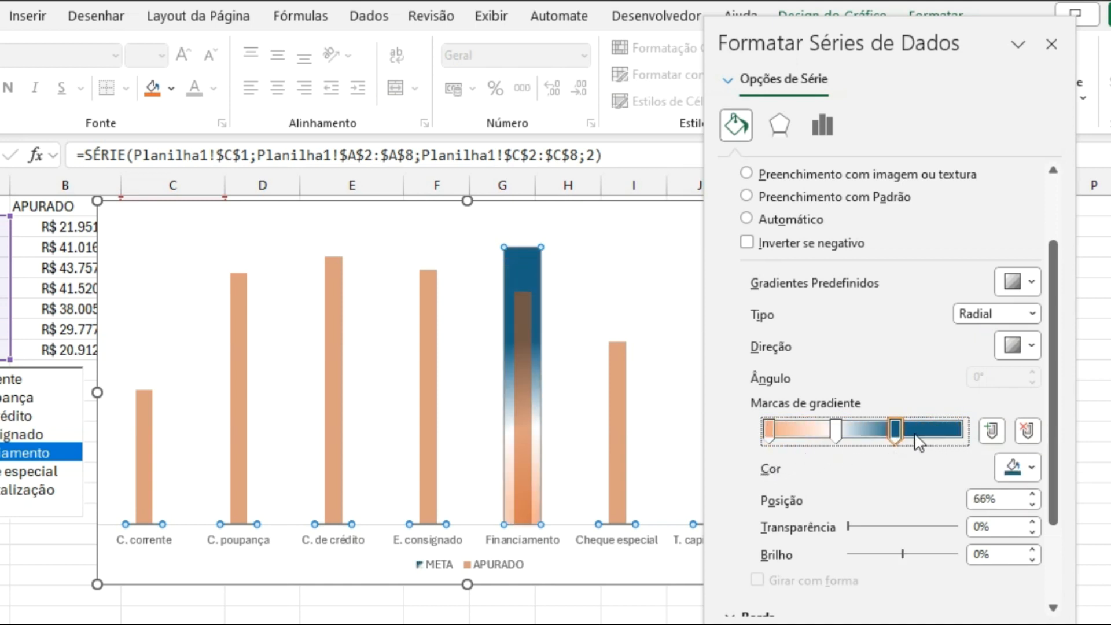
pyautogui.click(1030, 438)
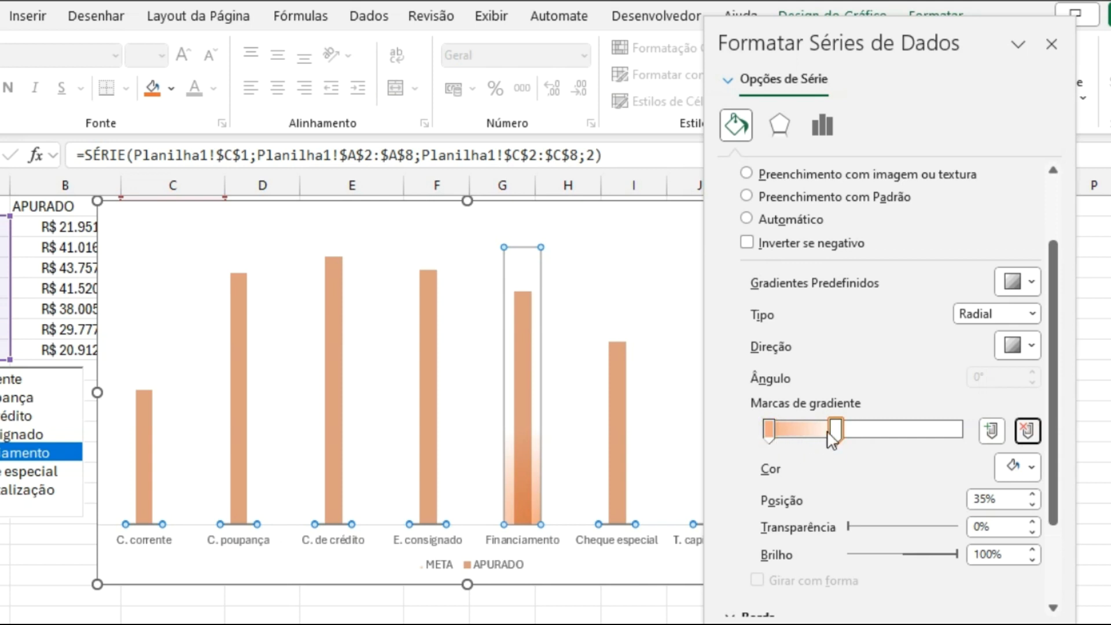
# - Place the META gradient's white stop at 100% and its light orange stop at 33%, leaving no extra orange stop
pyautogui.moveTo(835, 430); pyautogui.dragTo(972, 439)
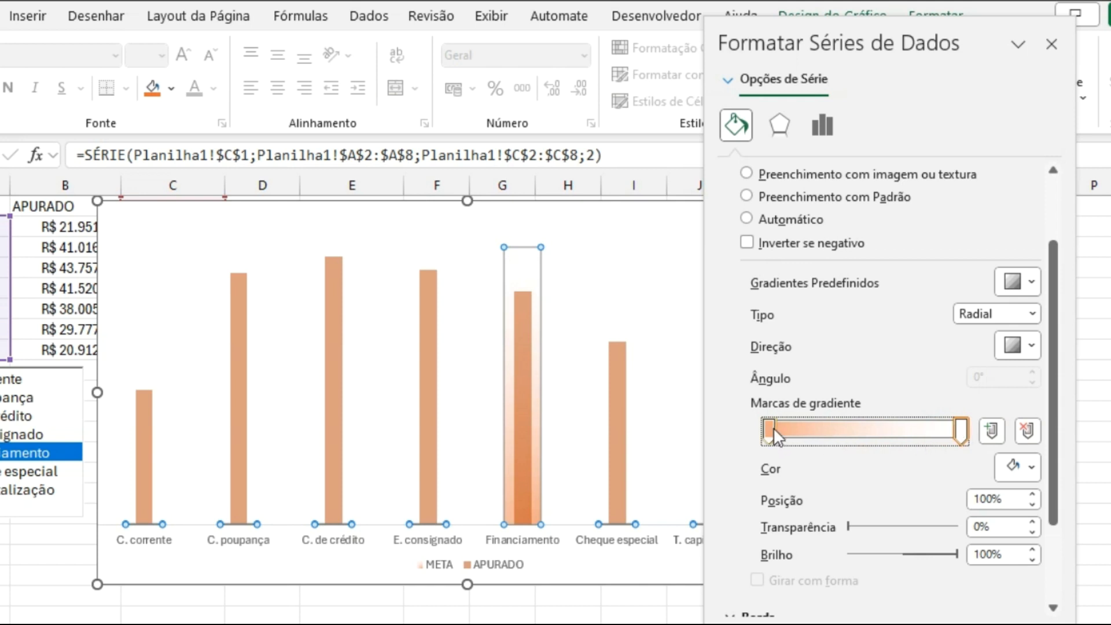
pyautogui.click(790, 429)
pyautogui.moveTo(769, 428); pyautogui.dragTo(782, 428)
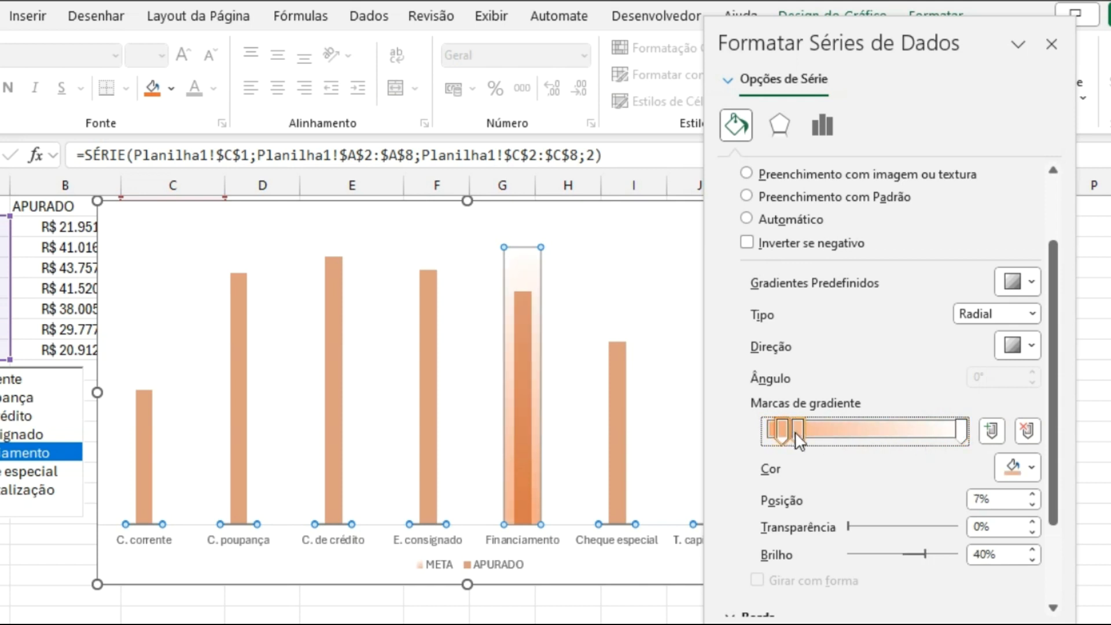
pyautogui.click(803, 432)
pyautogui.click(1028, 430)
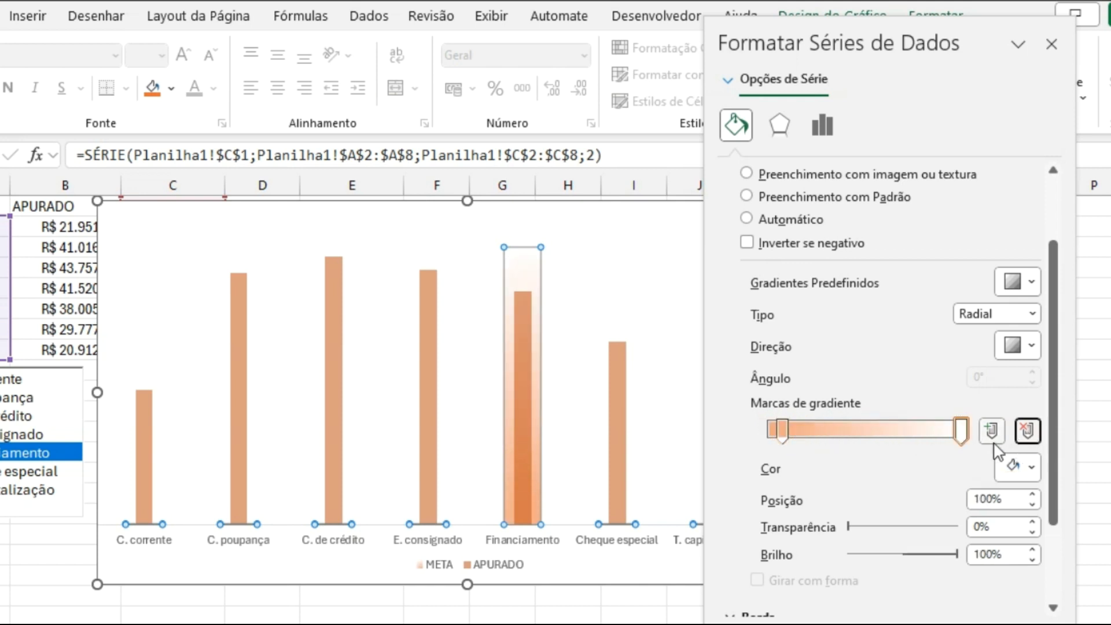
pyautogui.moveTo(782, 428); pyautogui.dragTo(836, 436)
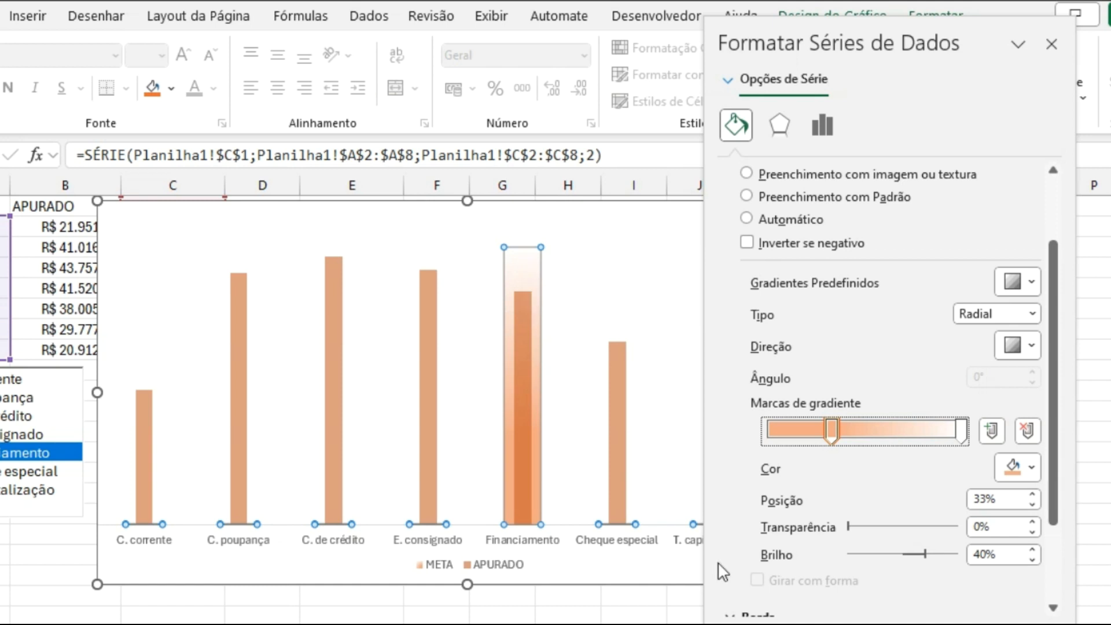
# - Check the META highlight on the chart by choosing several products in the list box, ending on C. corrente
pyautogui.click(5, 382)
pyautogui.click(16, 415)
pyautogui.click(18, 456)
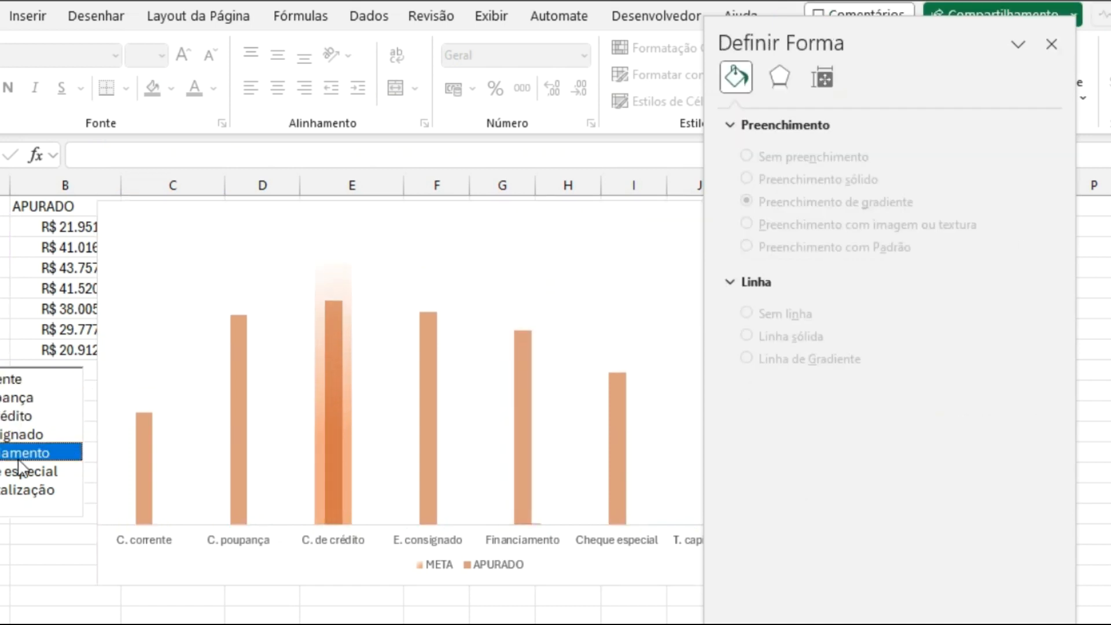
pyautogui.click(24, 493)
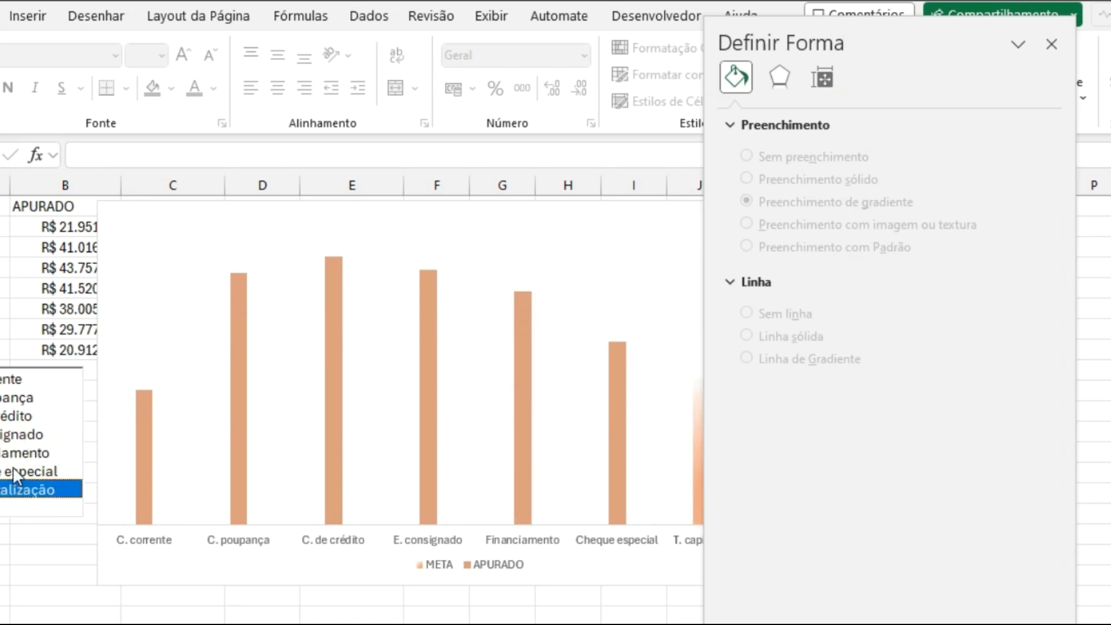
pyautogui.click(17, 472)
pyautogui.click(4, 416)
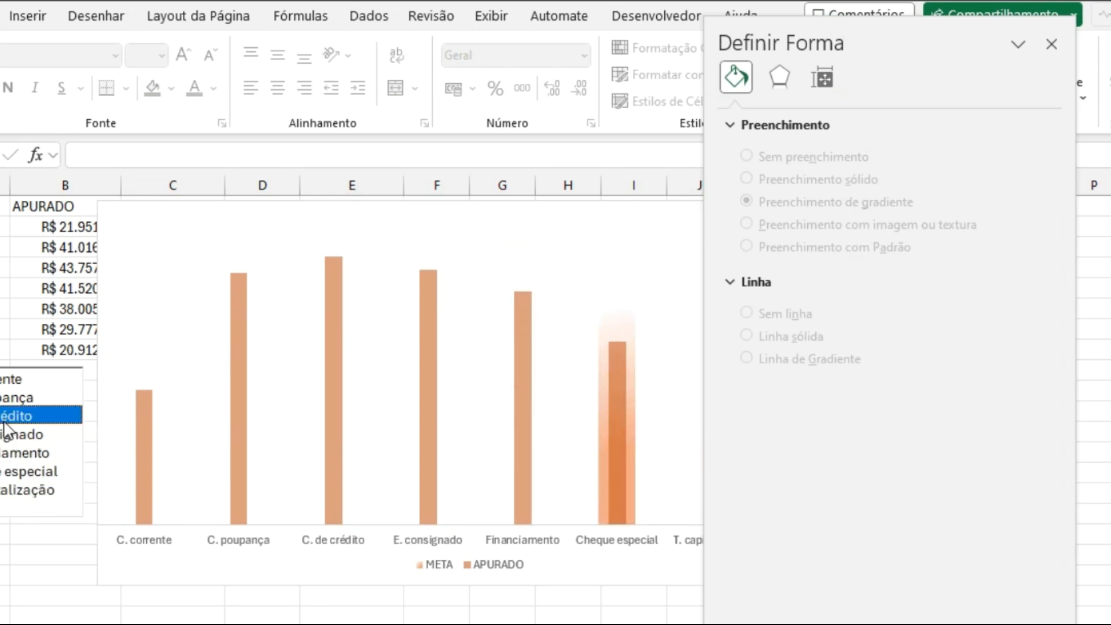
pyautogui.click(4, 381)
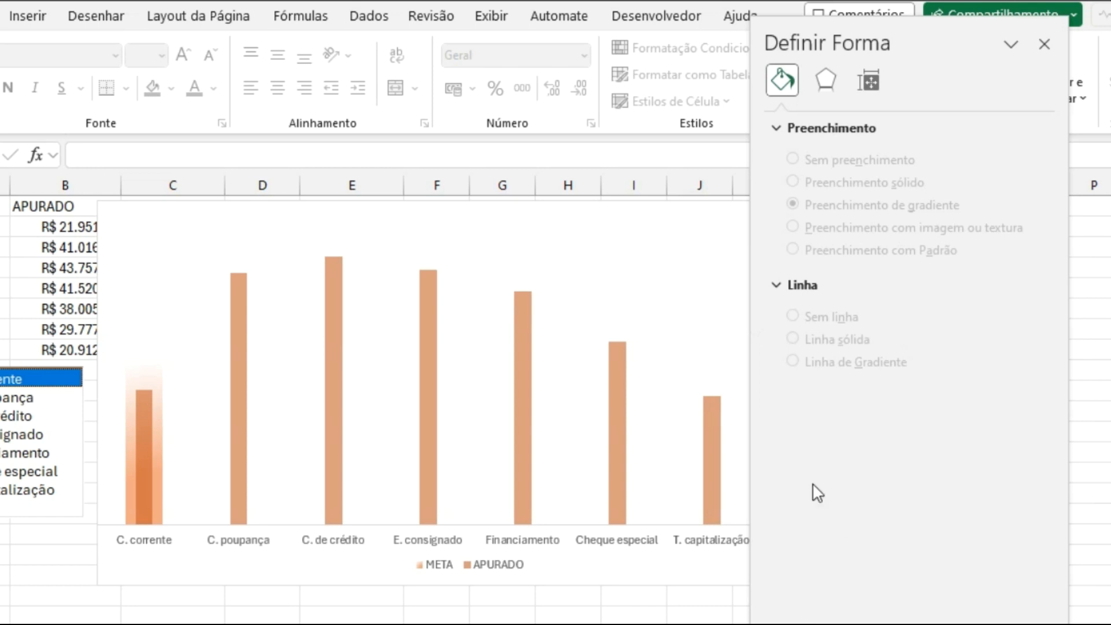
# - Move the formatting pane clear of the chart and delete the secondary vertical axis
pyautogui.moveTo(898, 30); pyautogui.dragTo(1013, 75)
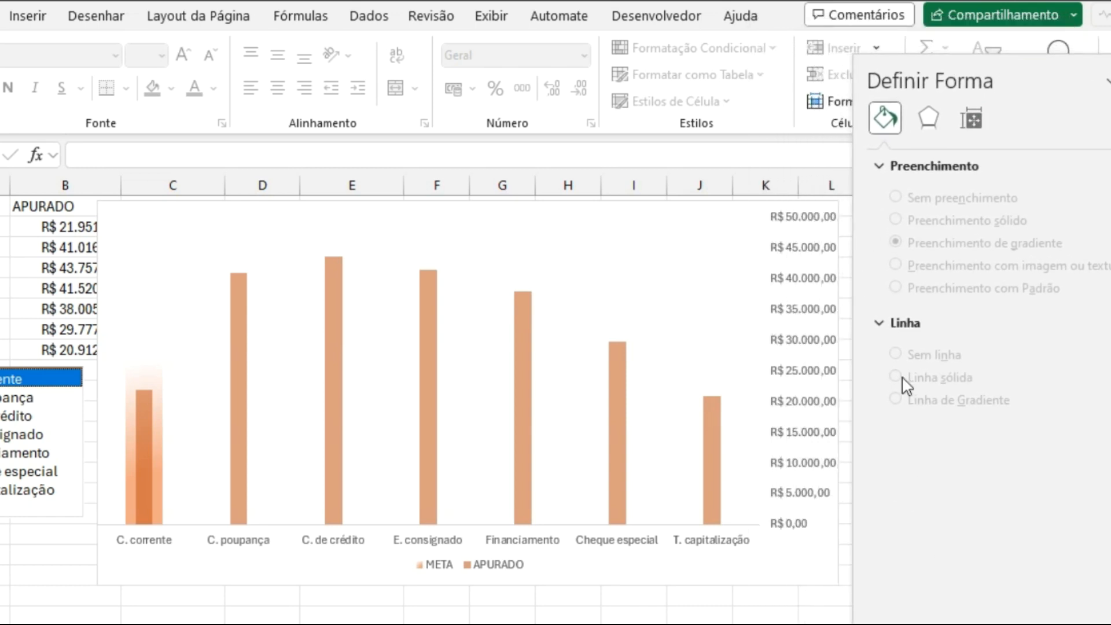
pyautogui.click(824, 283)
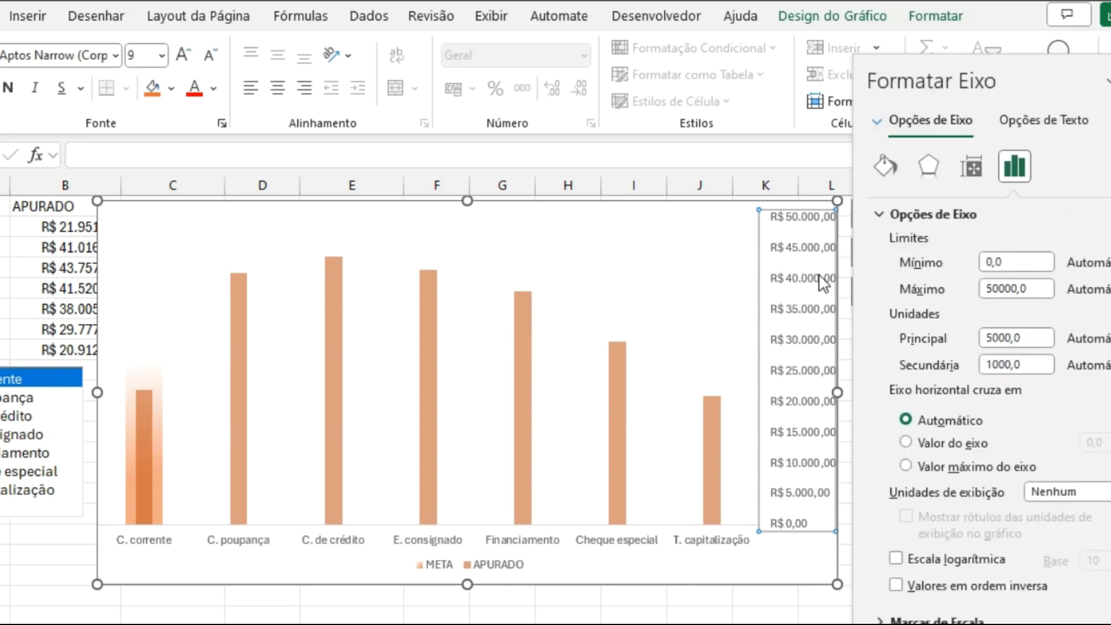
pyautogui.press('Delete')
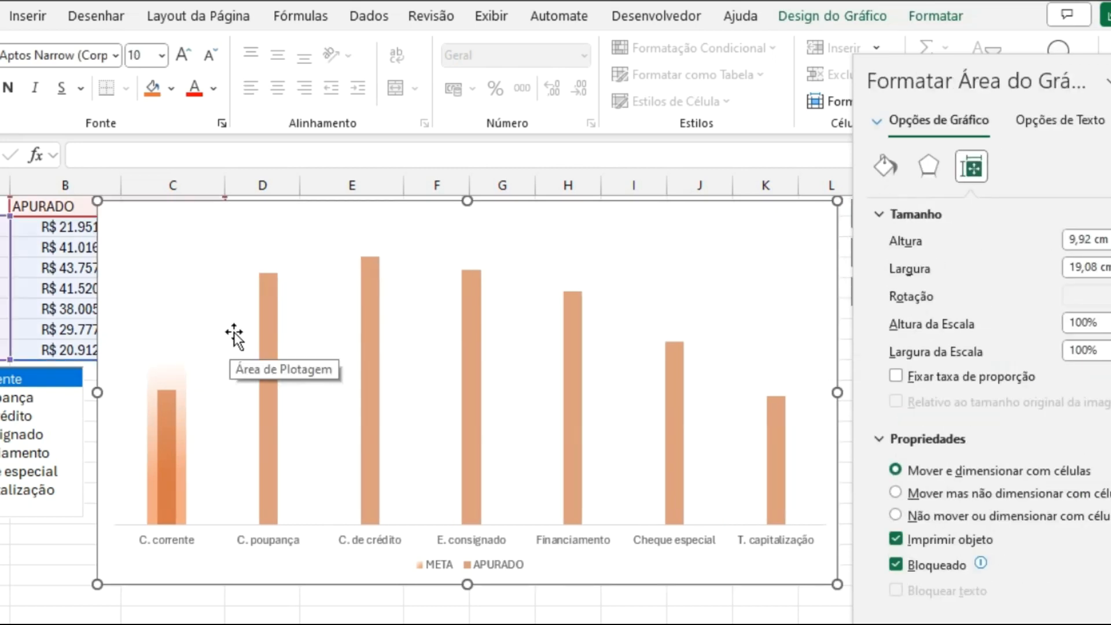
# - Add data labels to the APURADO series
pyautogui.click(267, 305)
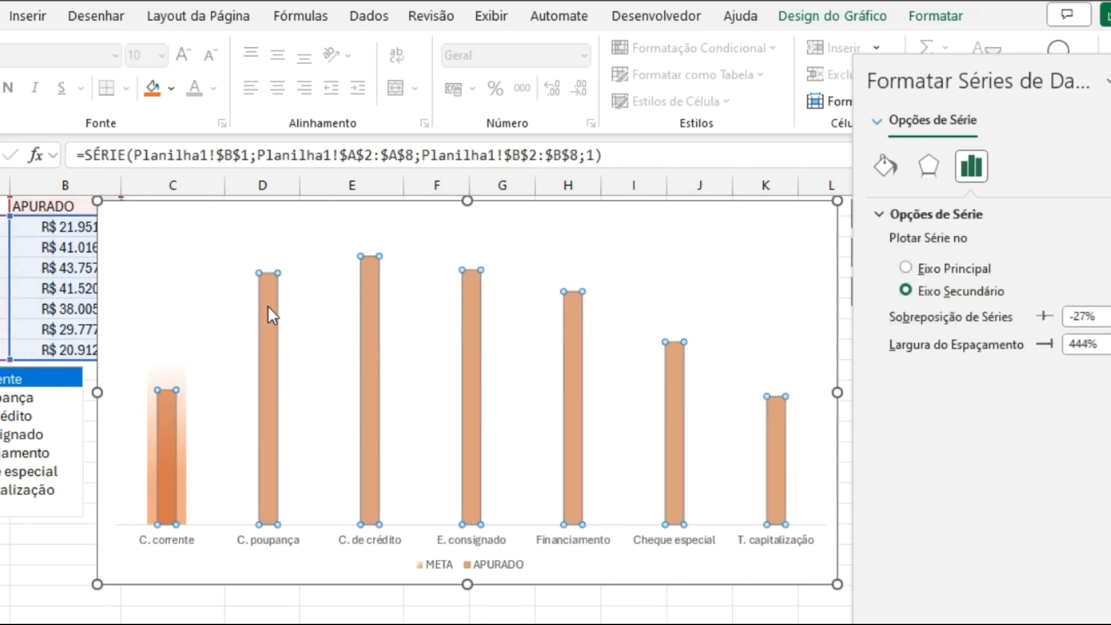
pyautogui.rightClick(268, 307)
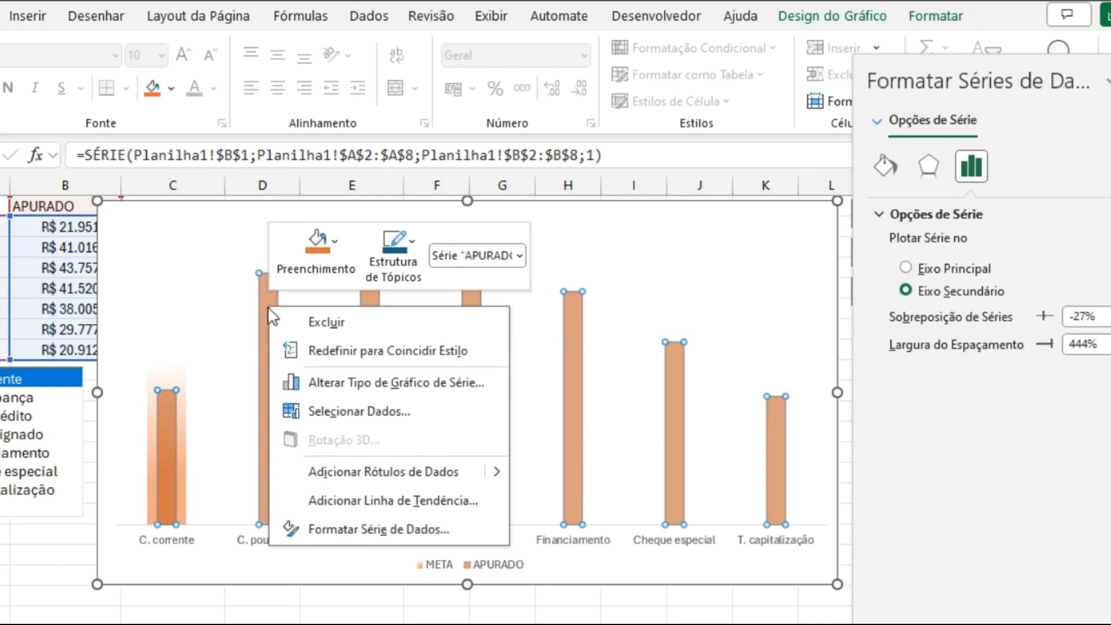
pyautogui.click(364, 473)
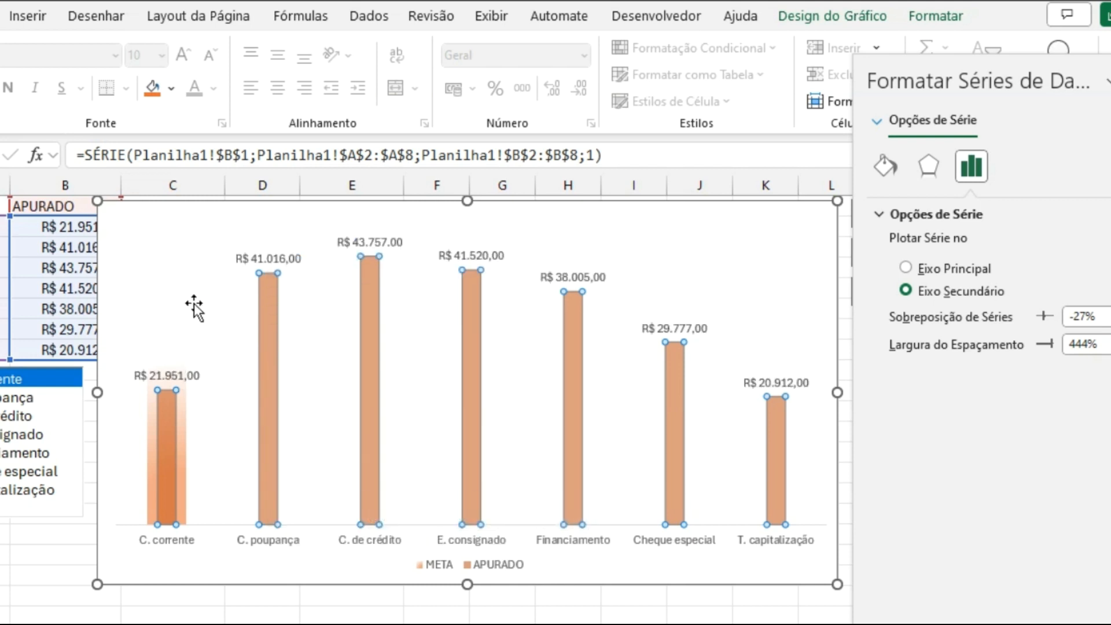
pyautogui.click(688, 490)
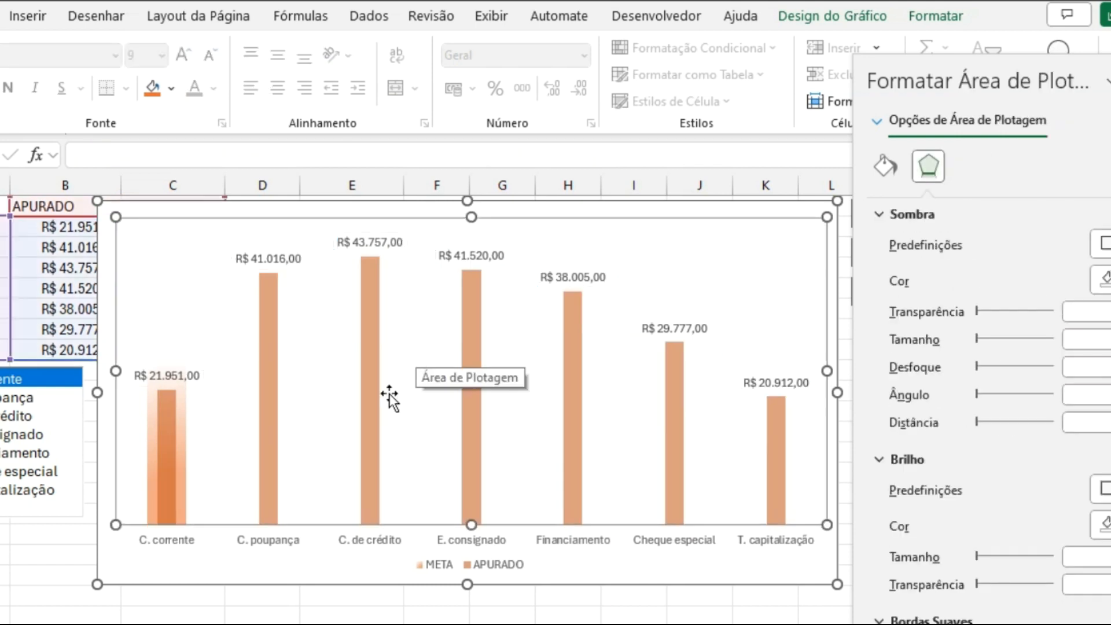
# - Set the APURADO data labels' position to Centro so they sit in the middle of their columns
pyautogui.click(269, 261)
pyautogui.rightClick(270, 261)
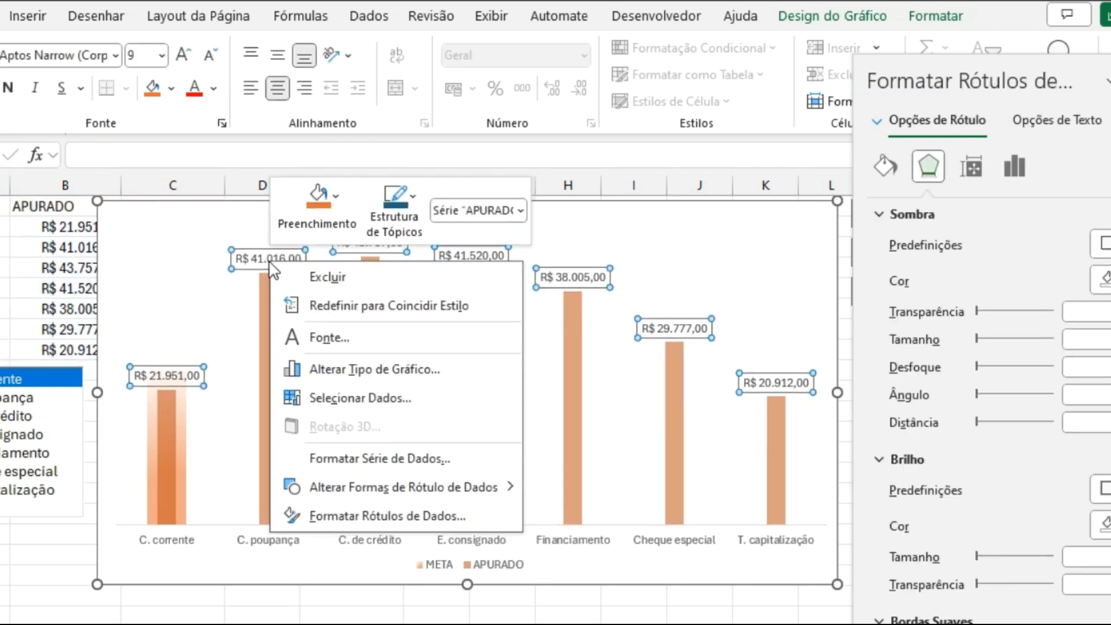
pyautogui.click(427, 518)
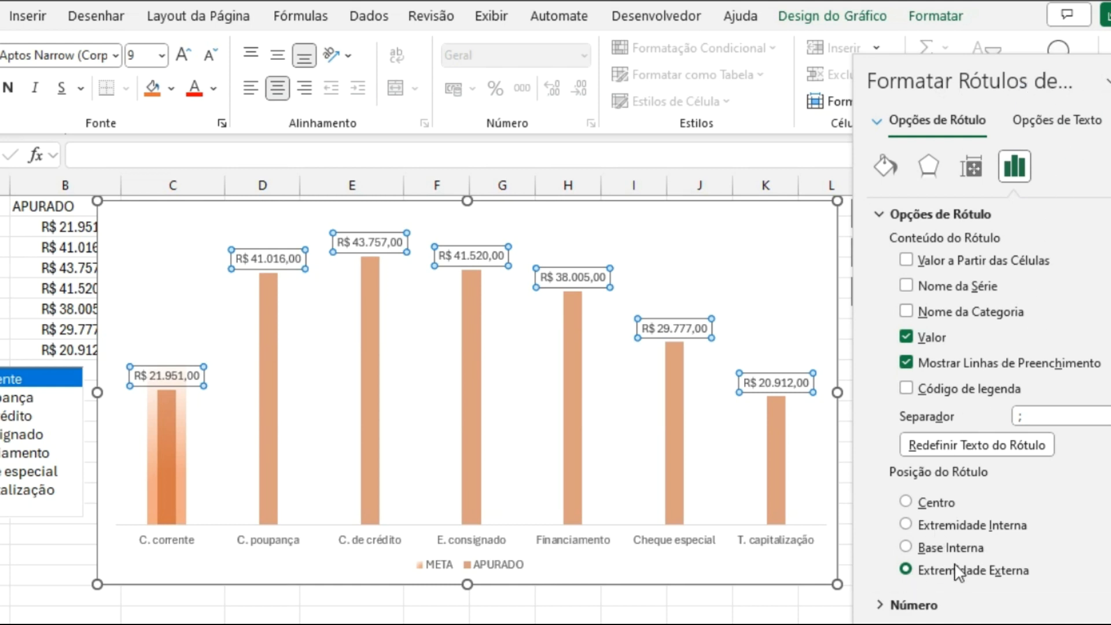
pyautogui.click(907, 503)
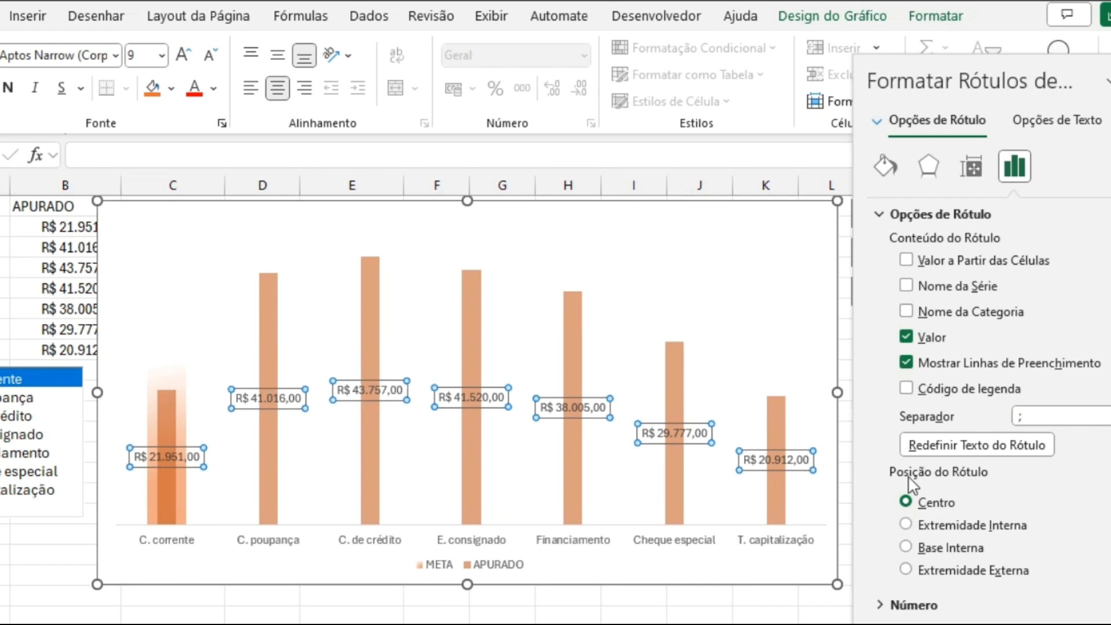
# - Give the APURADO data labels a solid white fill
pyautogui.click(885, 167)
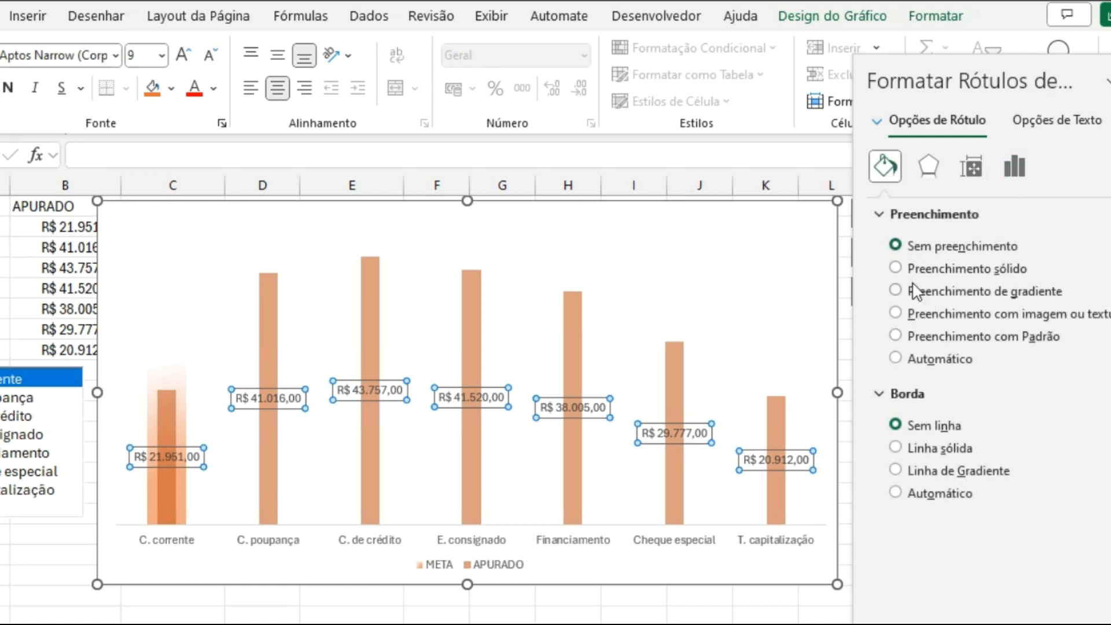
pyautogui.click(898, 268)
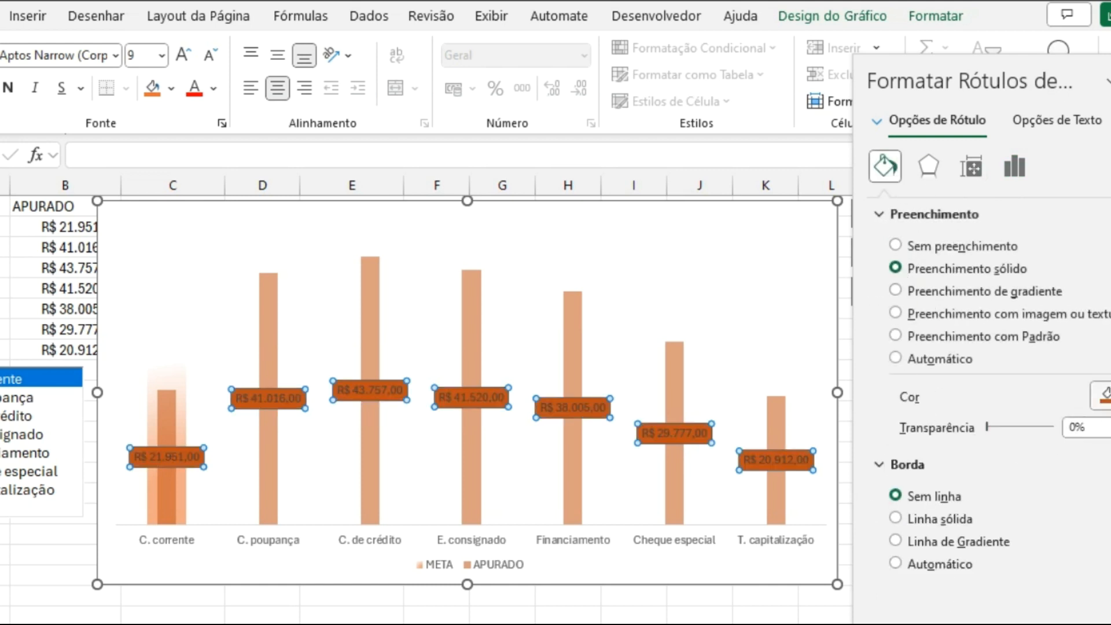
pyautogui.click(1101, 397)
pyautogui.click(1056, 496)
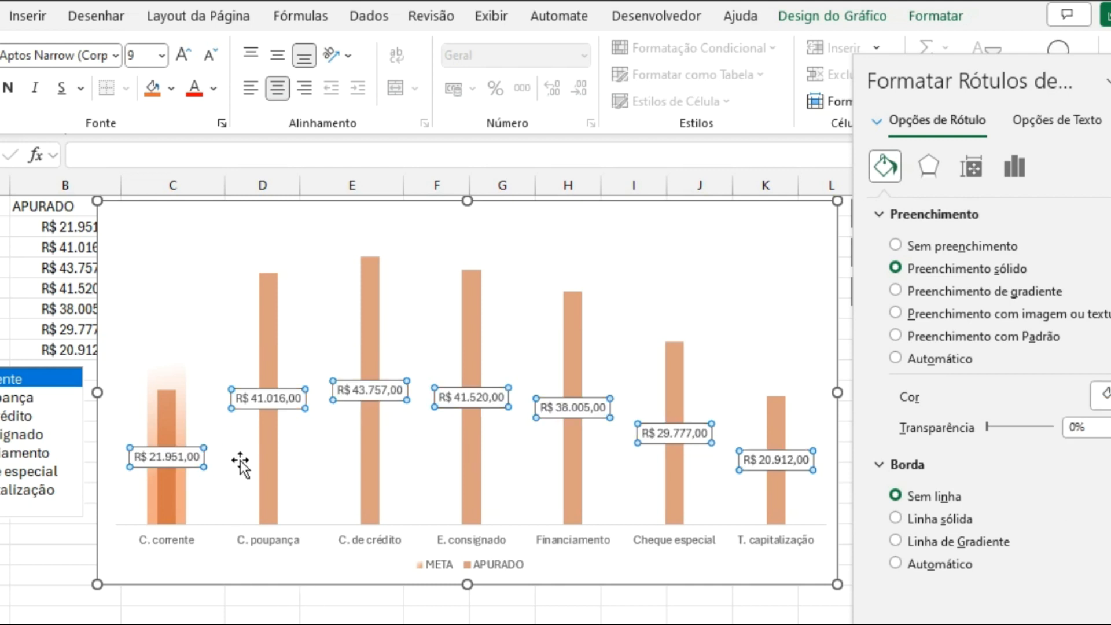
# - Add data labels to the META series
pyautogui.click(180, 382)
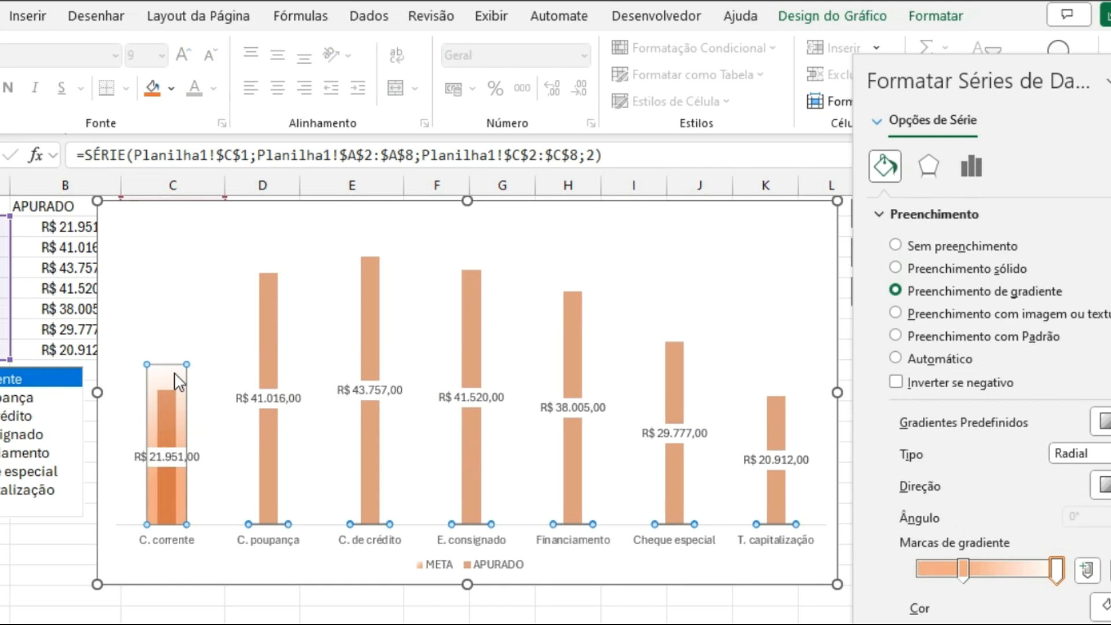
pyautogui.rightClick(175, 374)
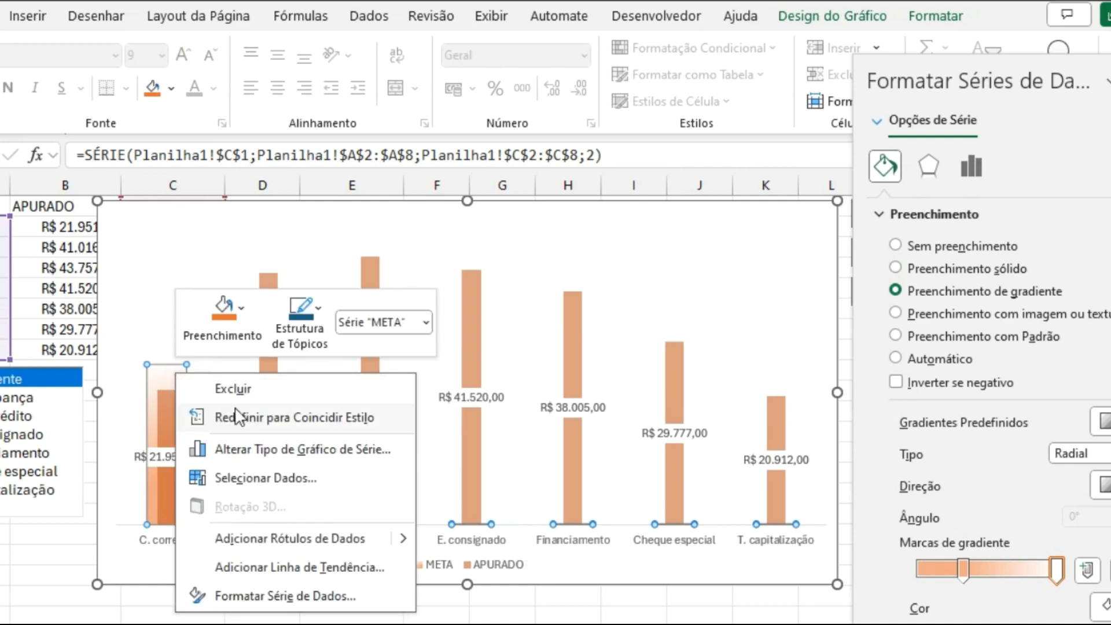
pyautogui.click(284, 541)
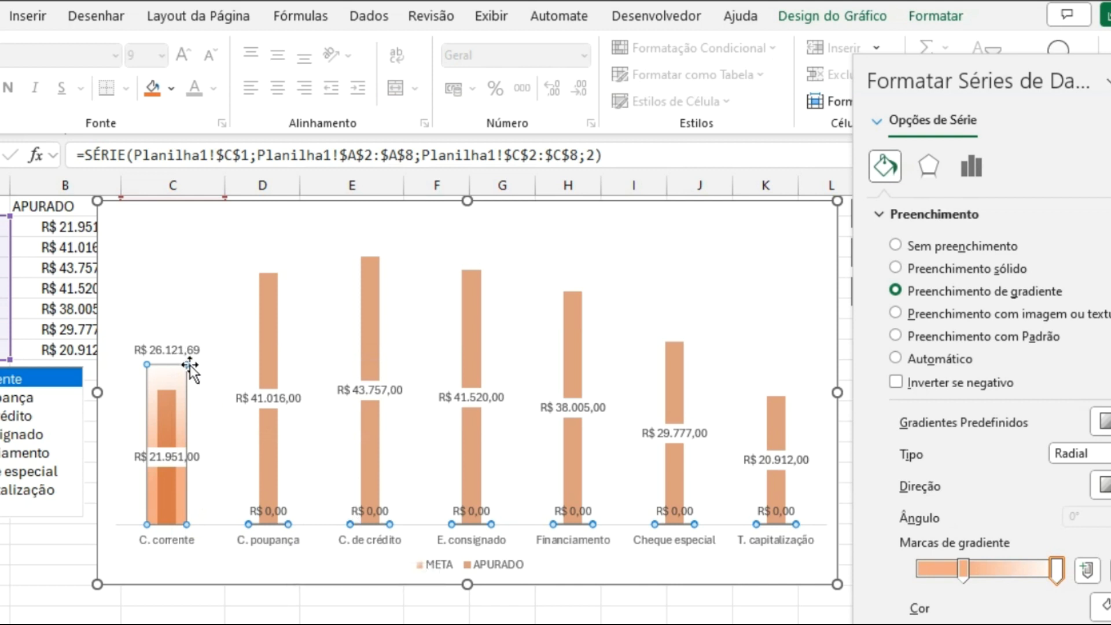
# - Format the META data labels with a solid white fill
pyautogui.click(175, 349)
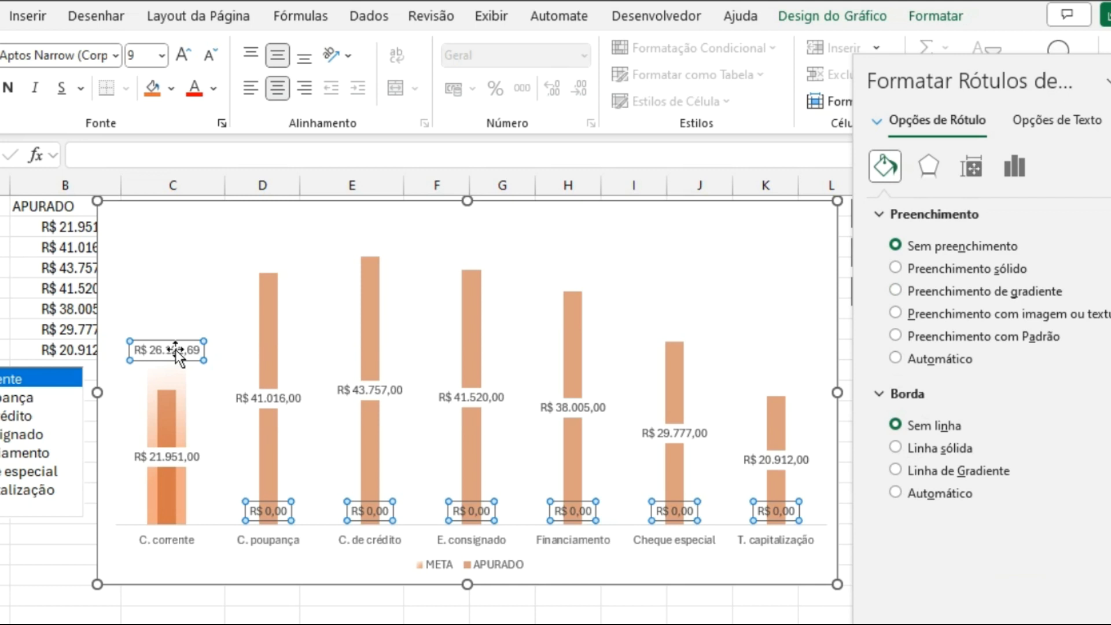
pyautogui.rightClick(175, 350)
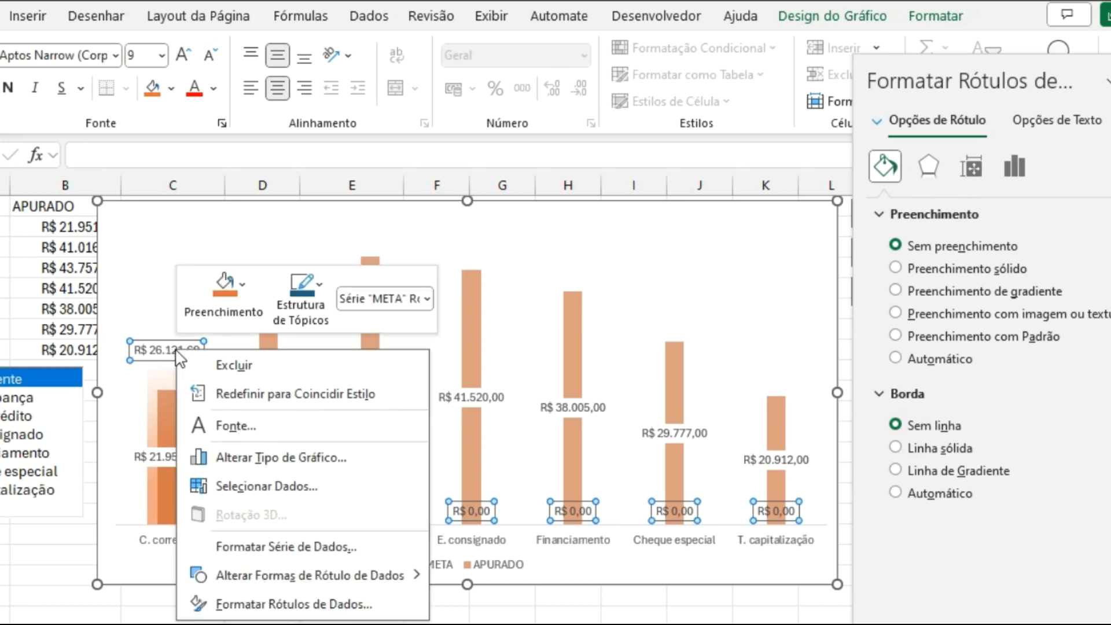
pyautogui.click(239, 614)
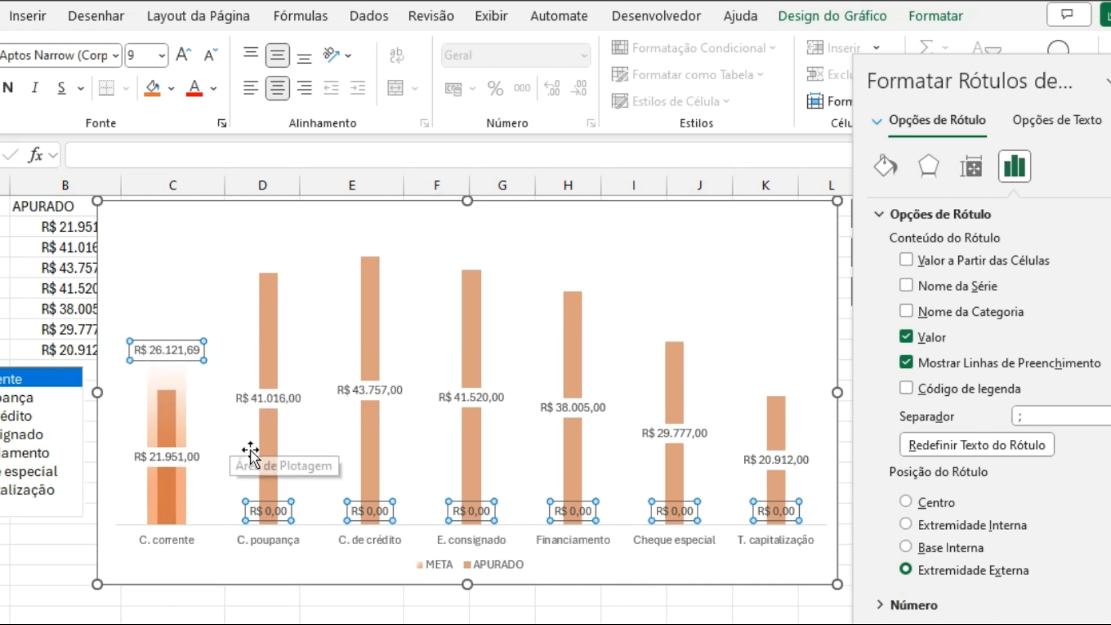
pyautogui.click(884, 166)
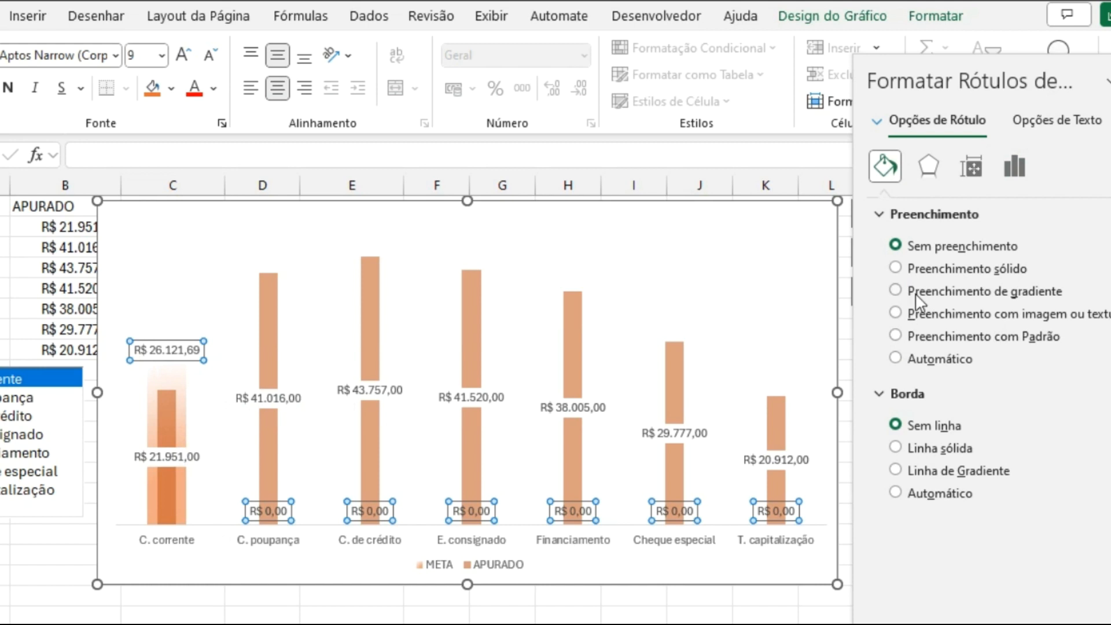
pyautogui.click(896, 268)
pyautogui.click(1104, 396)
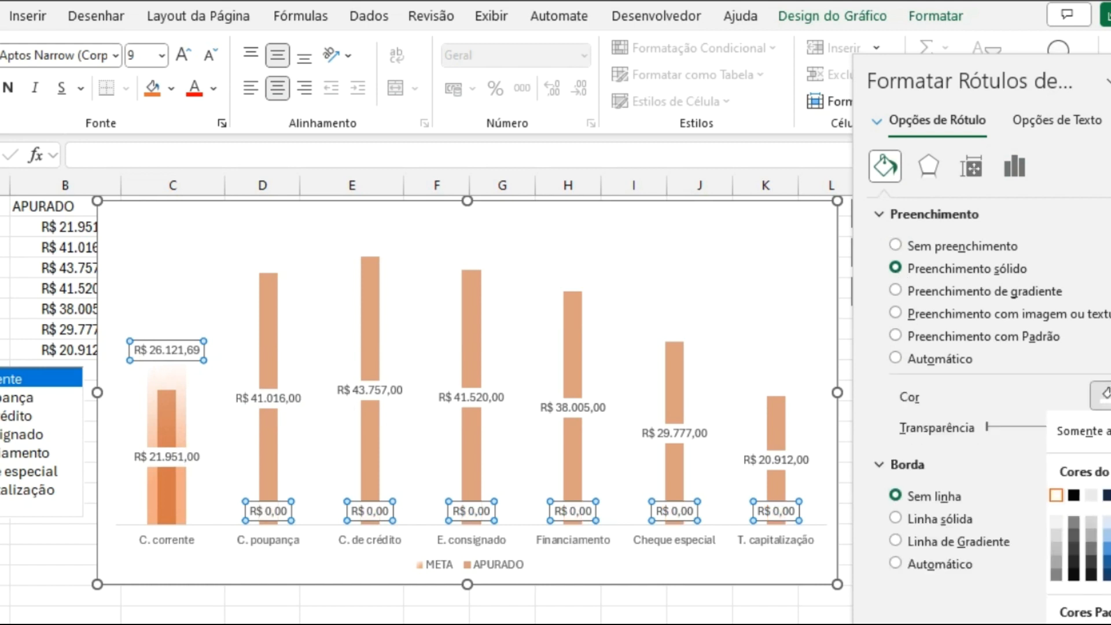
pyautogui.click(1056, 494)
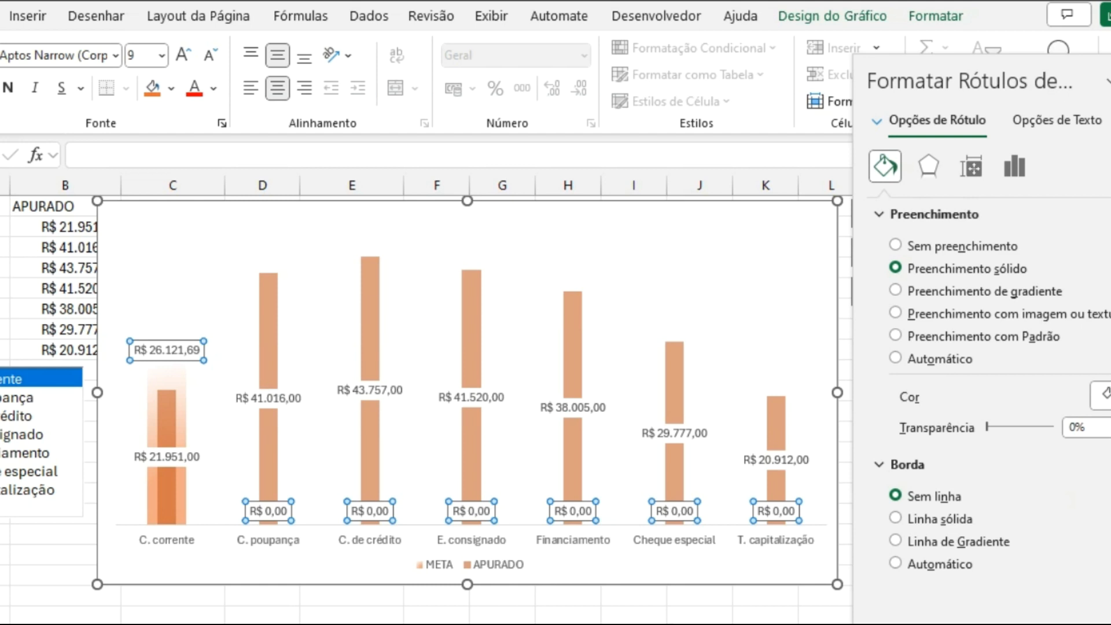
# - Change the chart area's fill type to solid
pyautogui.click(112, 207)
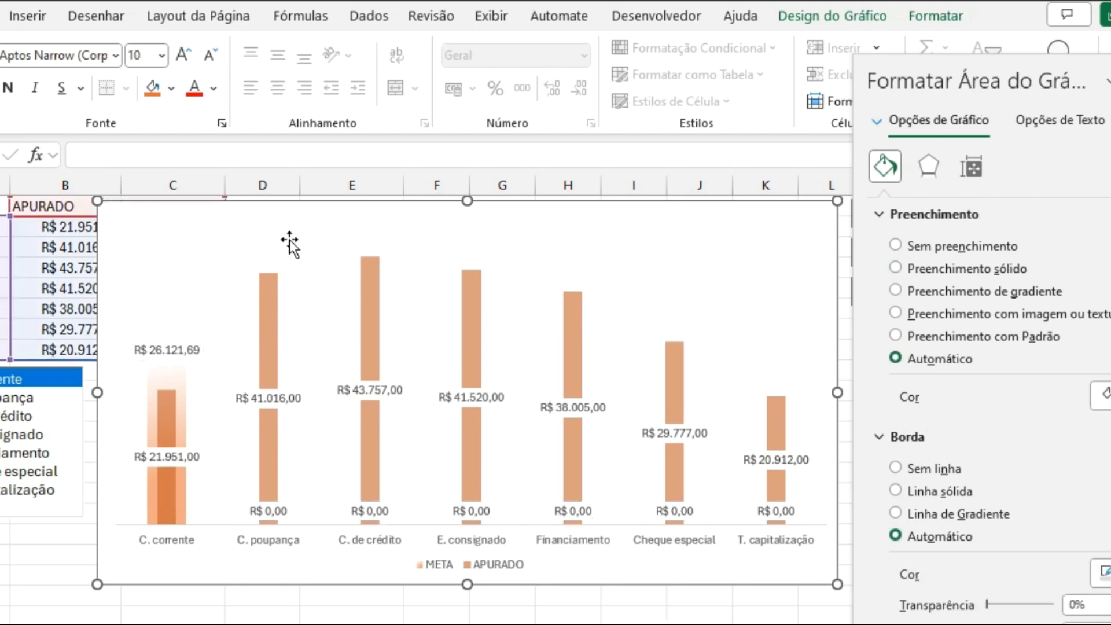
pyautogui.rightClick(116, 211)
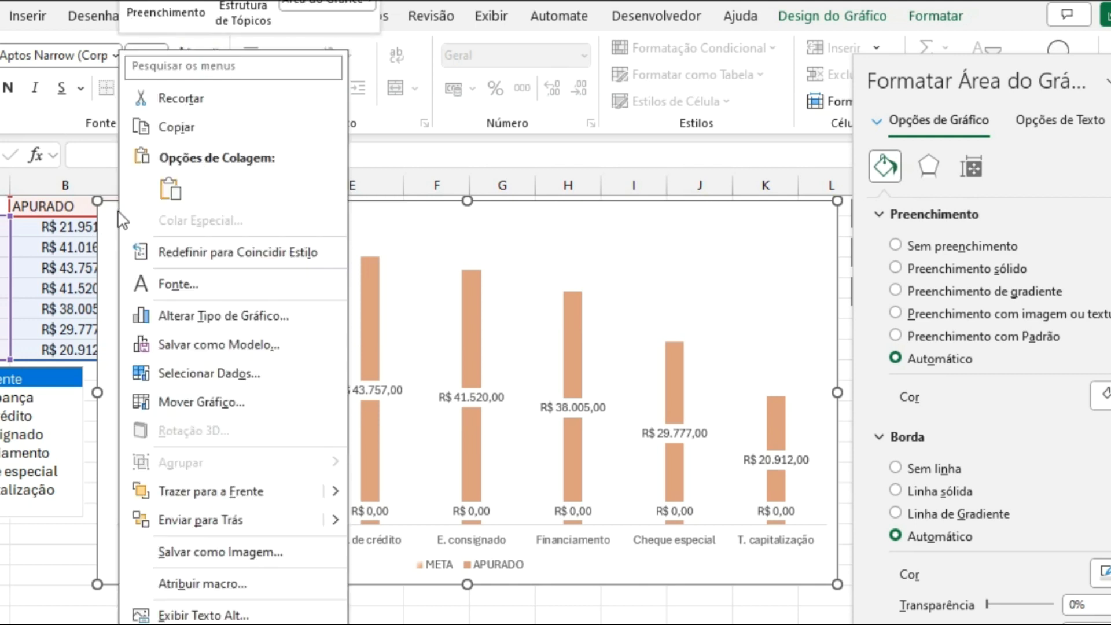
pyautogui.click(203, 624)
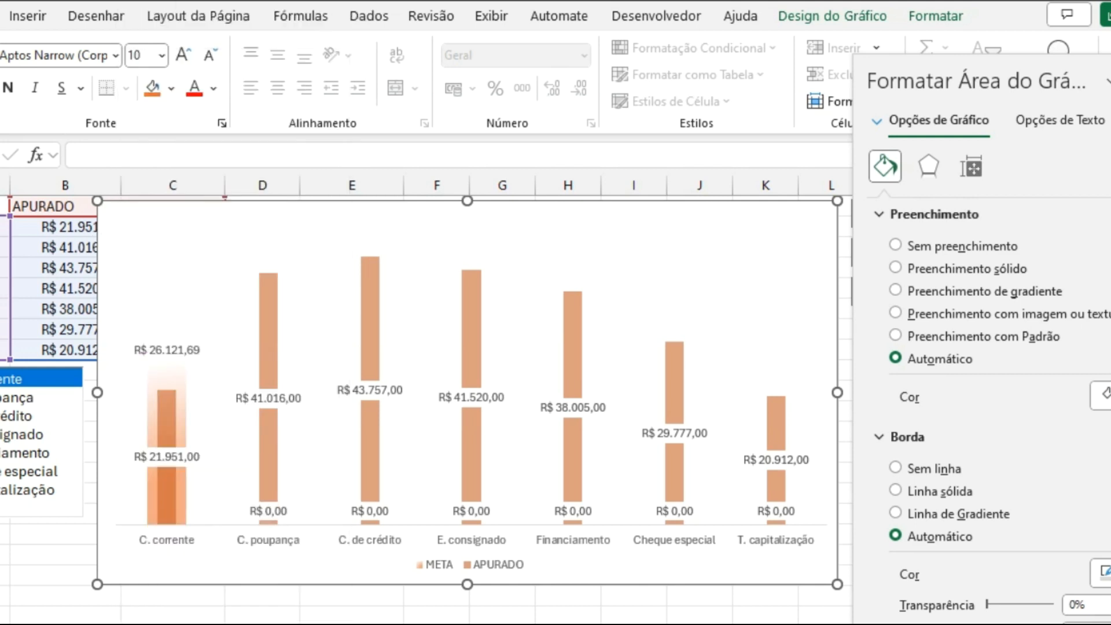
pyautogui.click(897, 268)
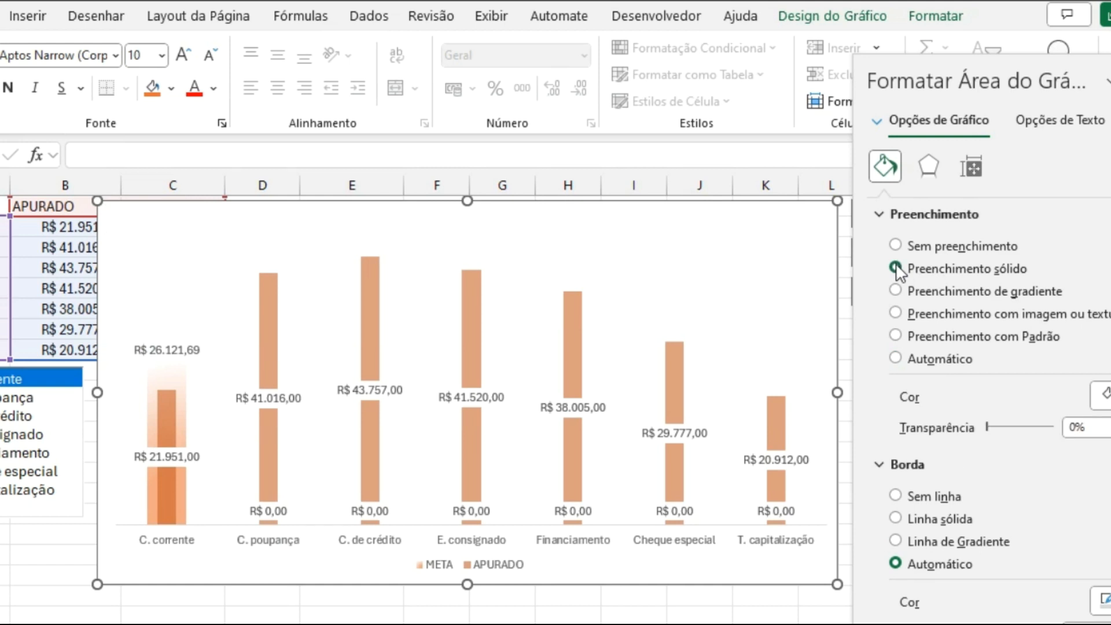
# - Try dark orange, white and grey as the chart area's fill colour
pyautogui.click(1102, 396)
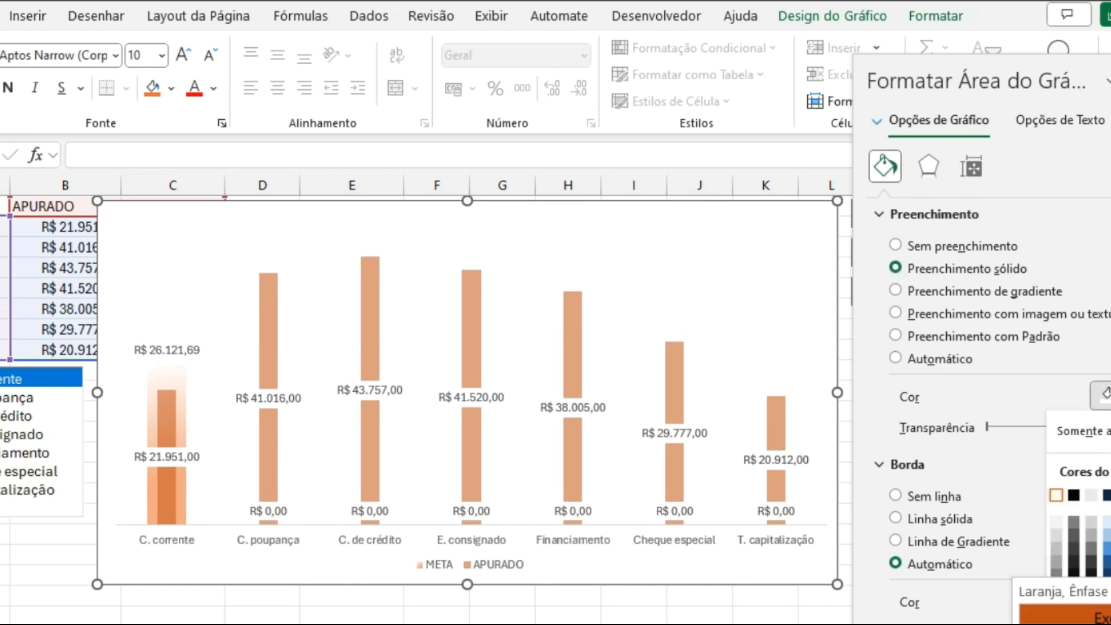
pyautogui.click(1110, 562)
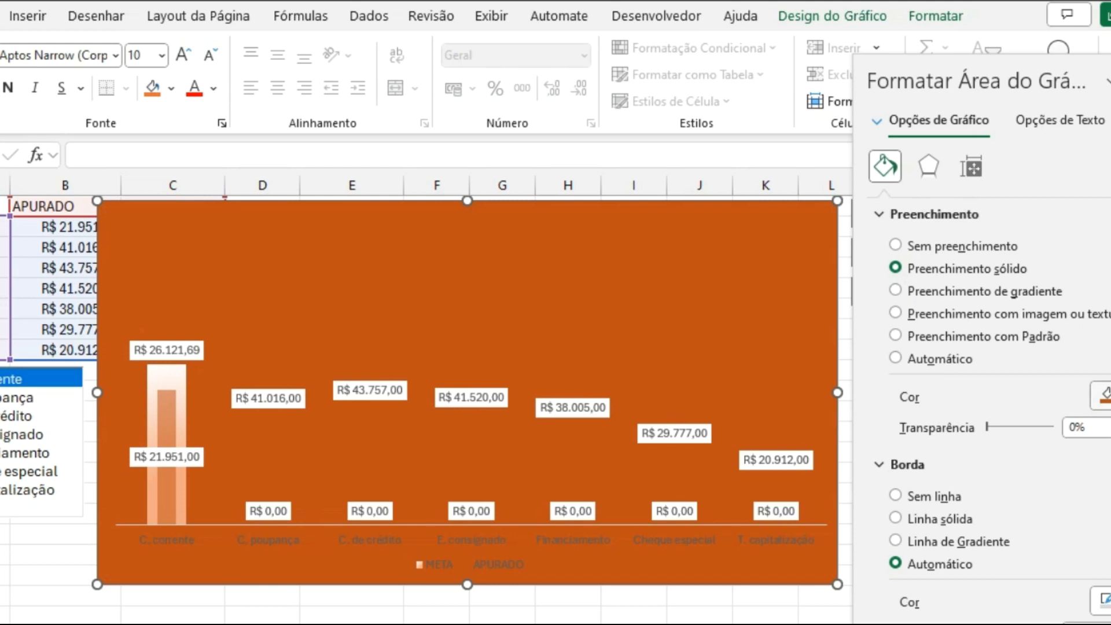
pyautogui.click(1104, 397)
pyautogui.click(1057, 495)
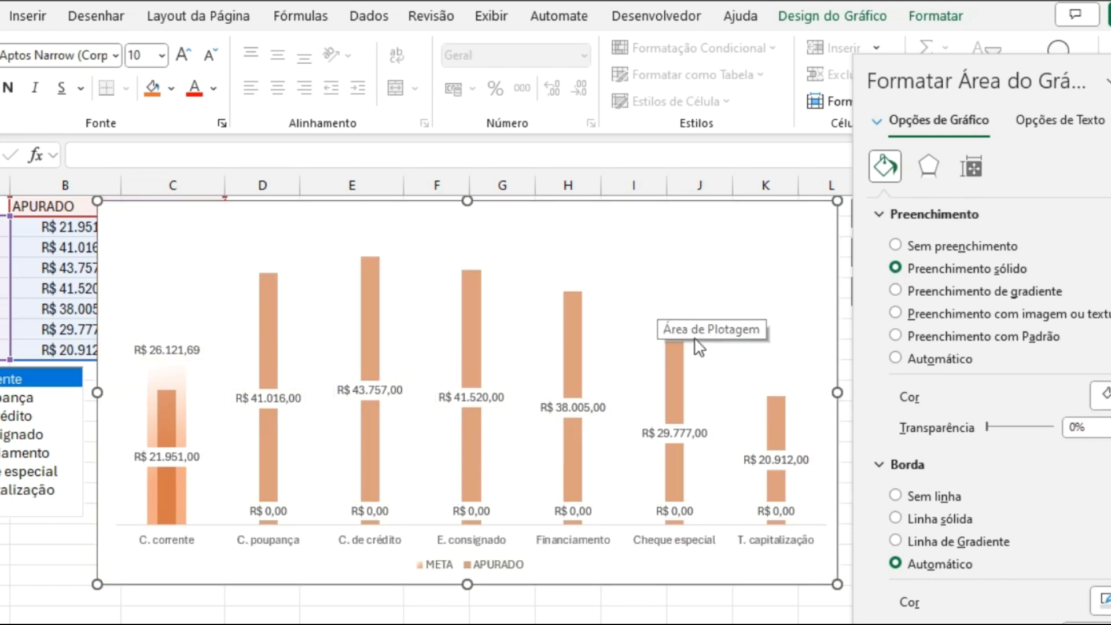
pyautogui.click(1105, 397)
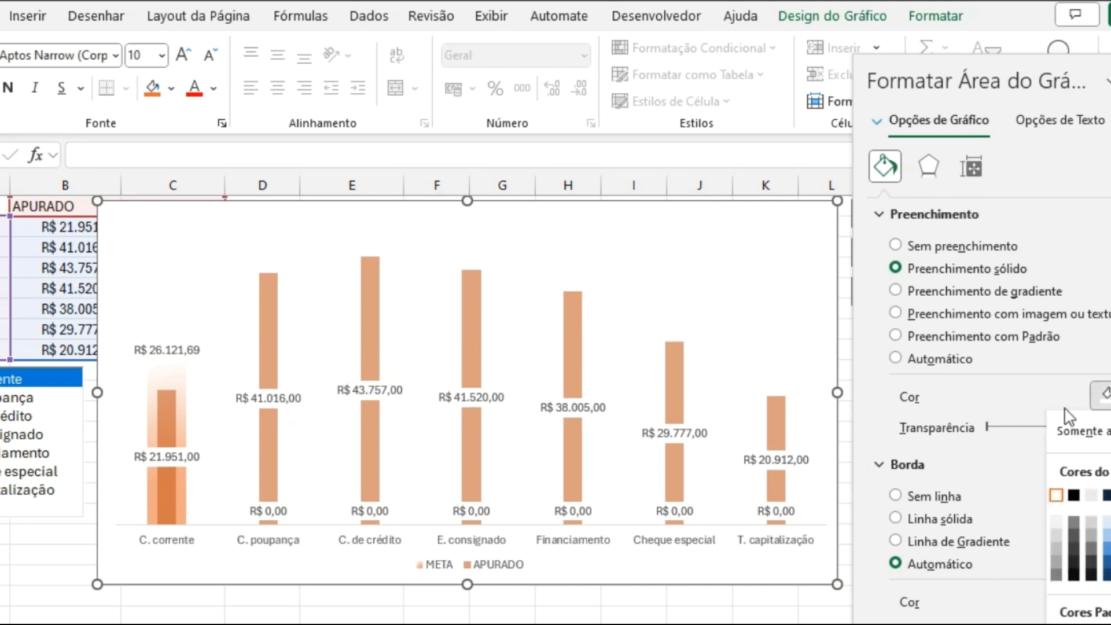
pyautogui.click(1053, 538)
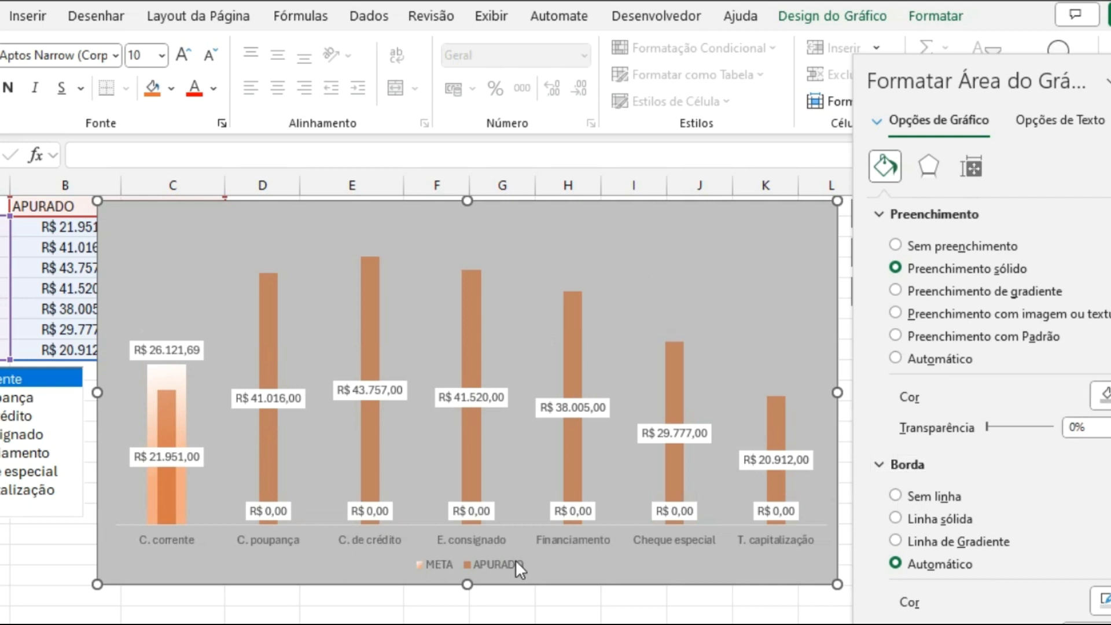
# - Delete the chart legend and give the horizontal category axis a solid white fill
pyautogui.click(447, 568)
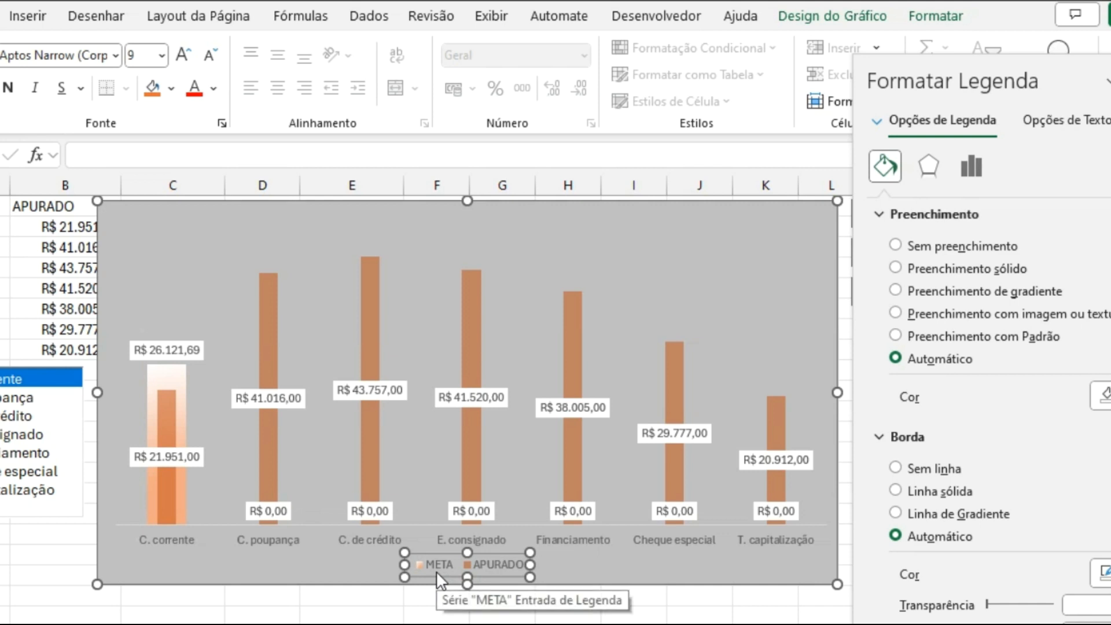
pyautogui.press('Delete')
pyautogui.click(353, 545)
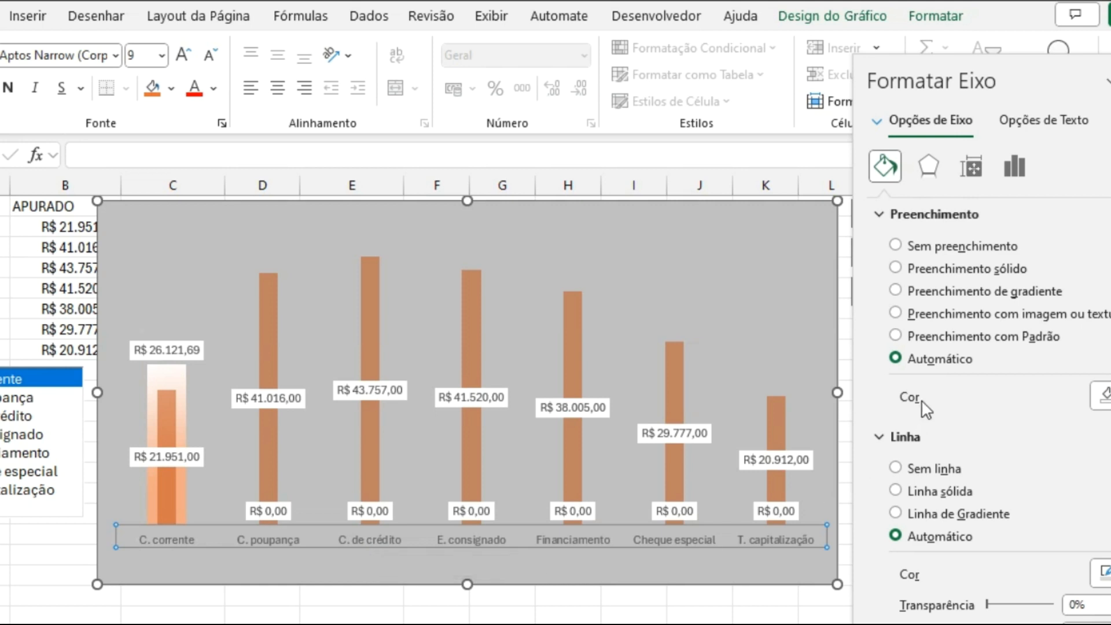
pyautogui.click(902, 267)
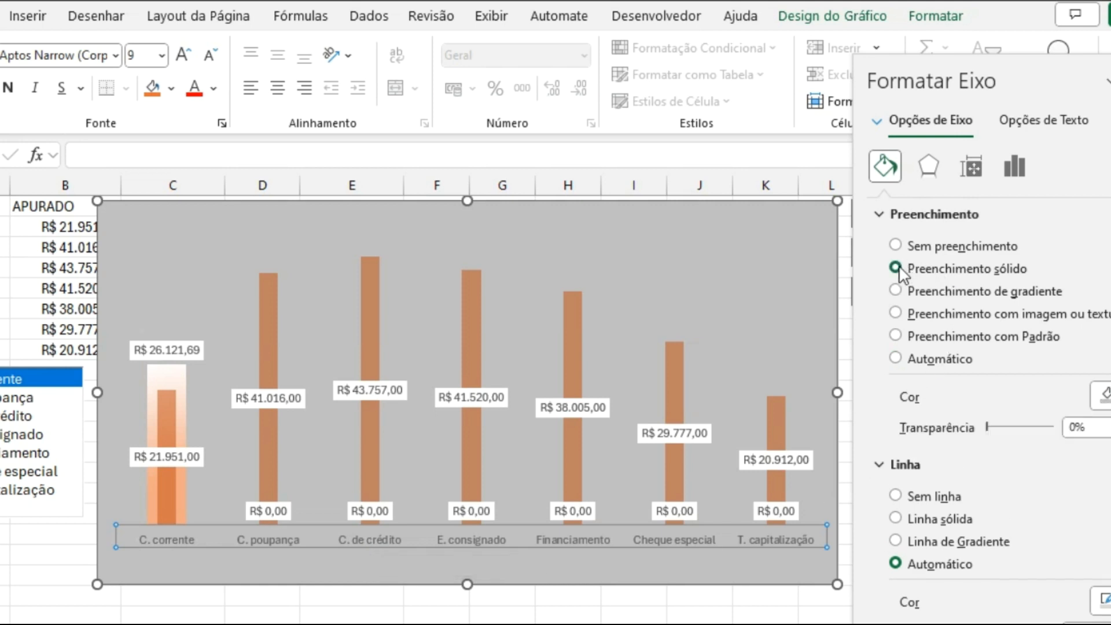
pyautogui.click(1102, 397)
pyautogui.click(1060, 506)
# - Set the chart area's fill colour to black
pyautogui.click(699, 213)
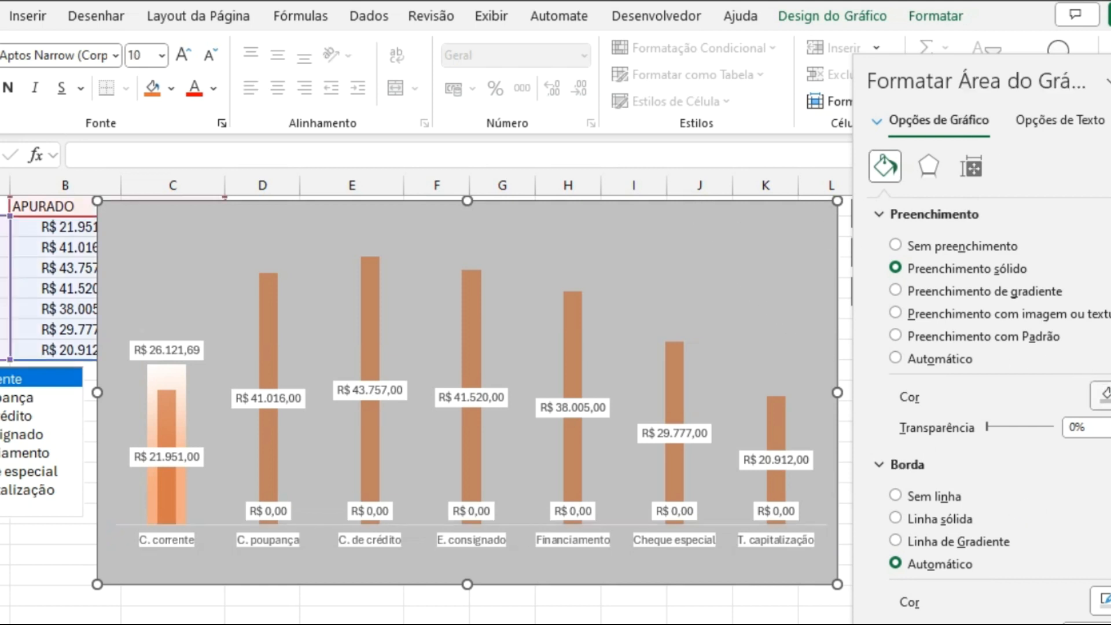
pyautogui.click(1103, 397)
pyautogui.click(1070, 507)
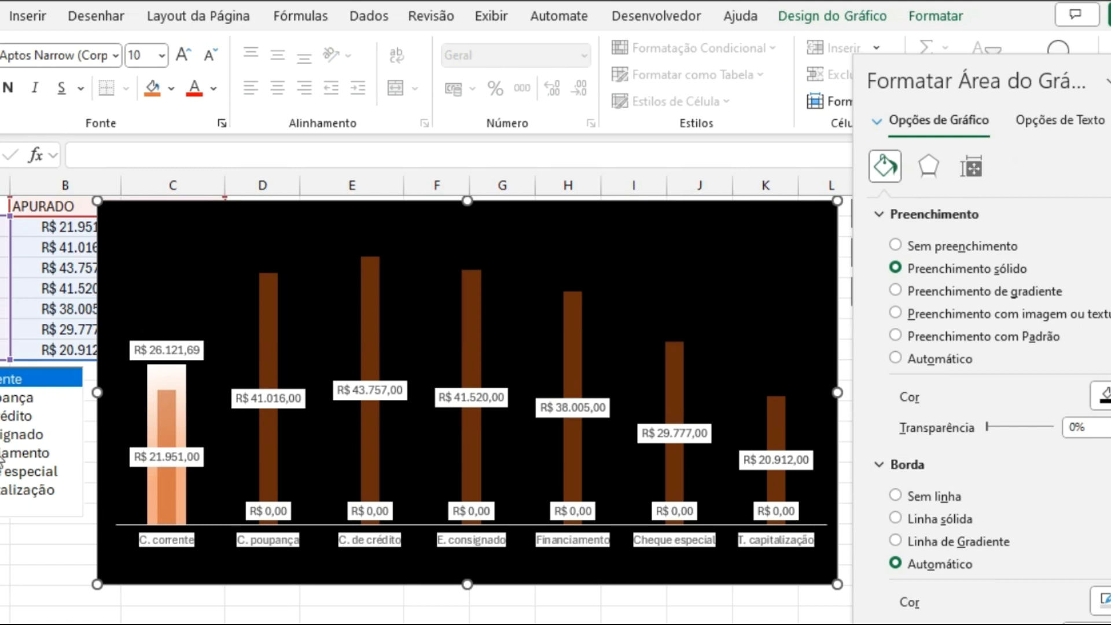
# - Check the highlight and labels on the black chart by choosing several products in the list box, ending on C. corrente
pyautogui.click(17, 397)
pyautogui.click(21, 434)
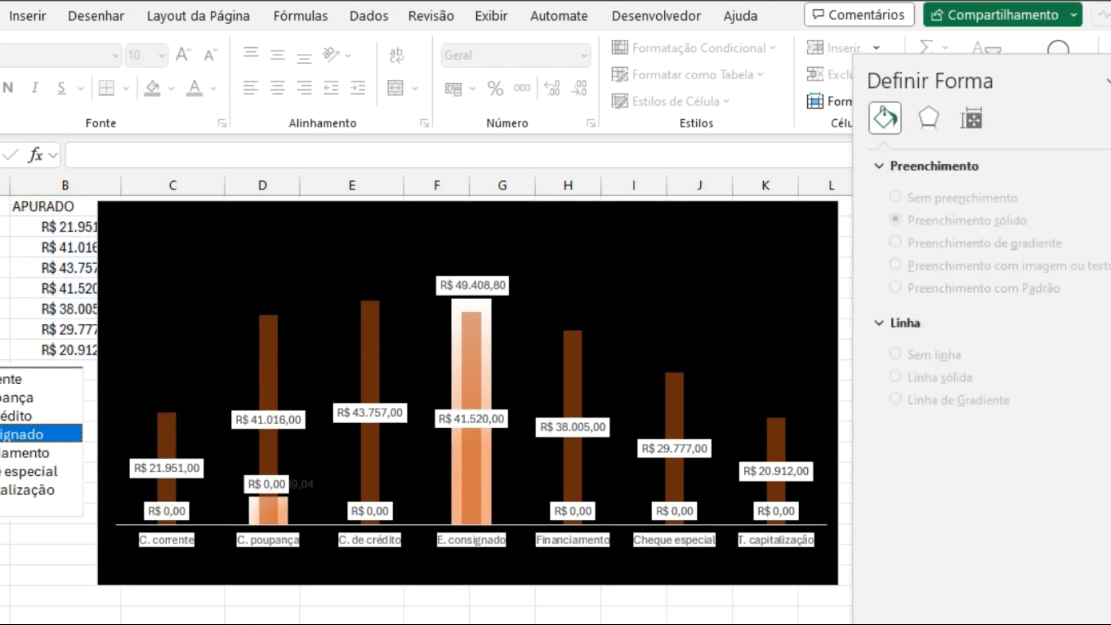
pyautogui.click(29, 472)
pyautogui.click(28, 490)
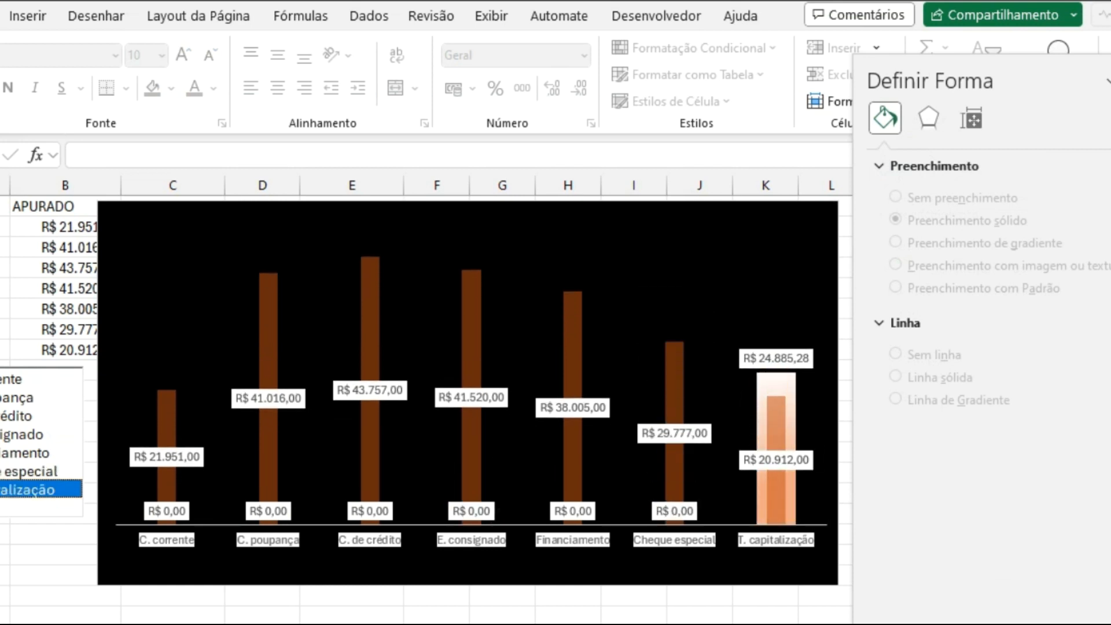
pyautogui.click(23, 435)
pyautogui.click(20, 416)
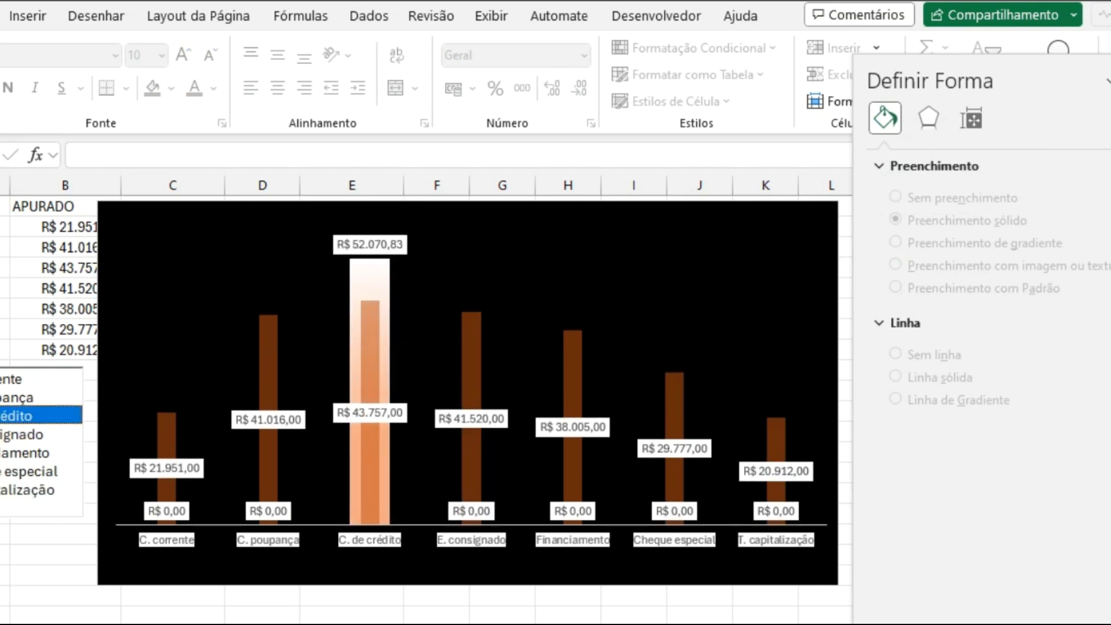
pyautogui.click(17, 379)
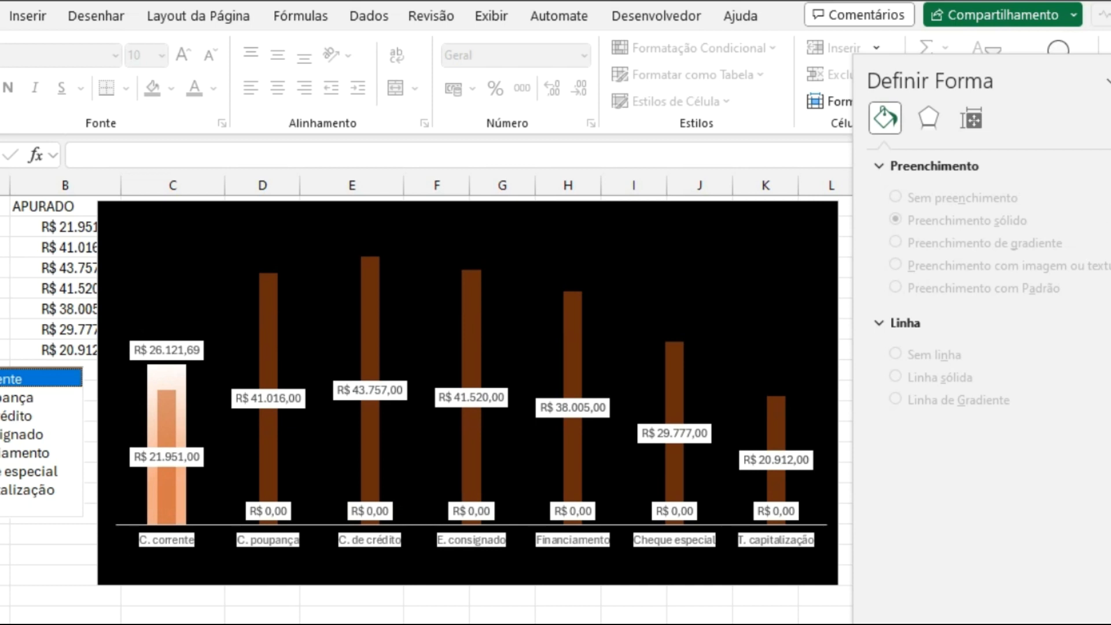
# - In Design Mode, move the product list box to the empty cells around columns M–O and shift the chart over to column A
pyautogui.click(1110, 81)
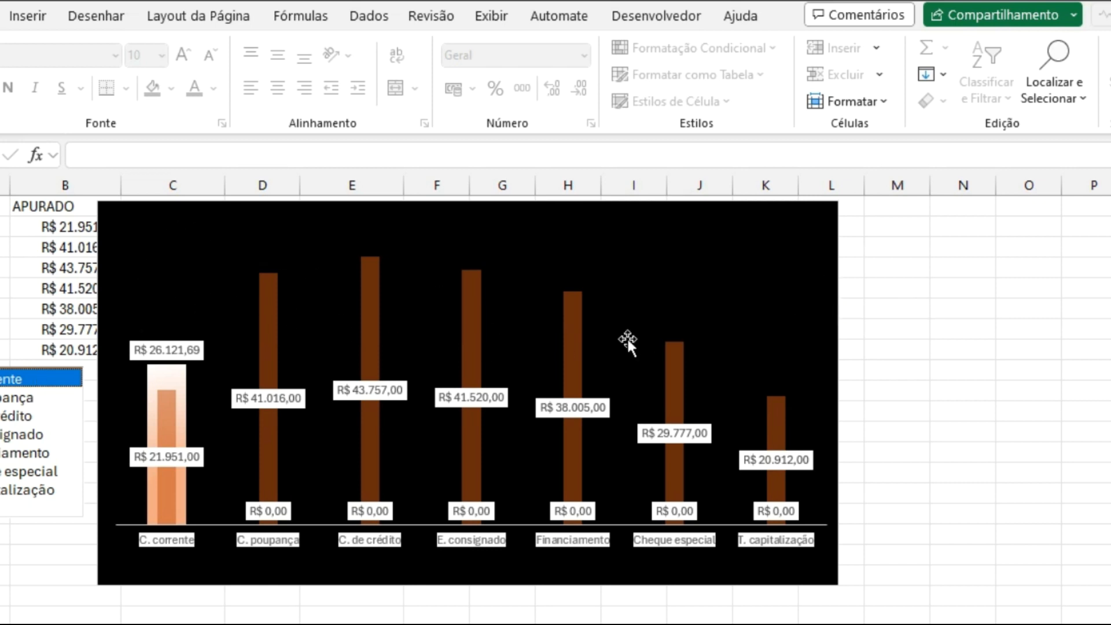
pyautogui.click(656, 21)
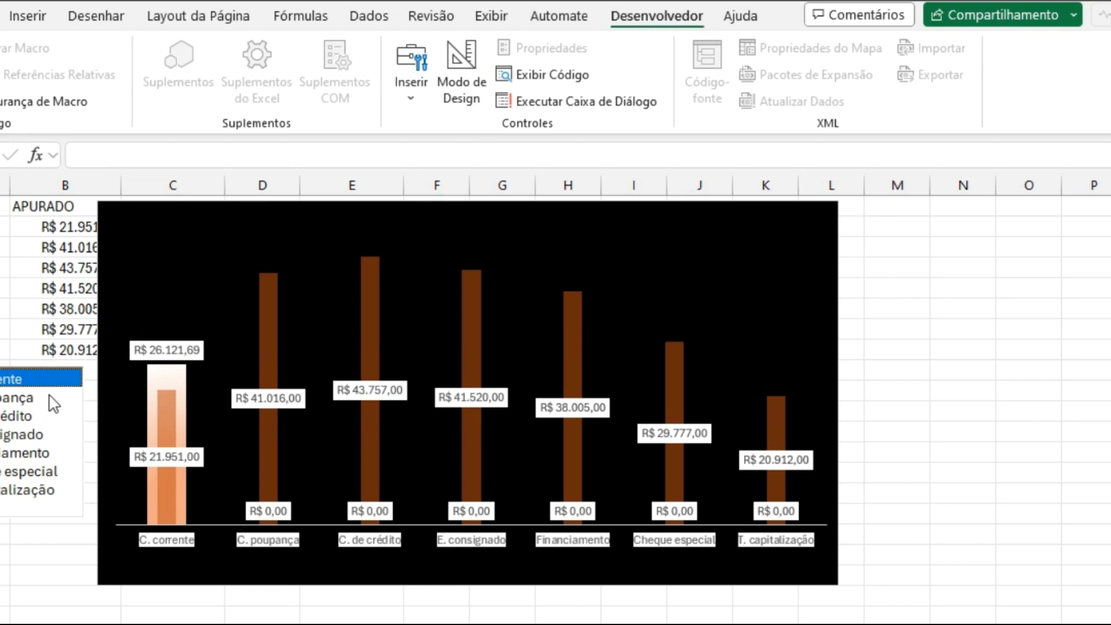
pyautogui.click(461, 93)
pyautogui.click(45, 422)
pyautogui.moveTo(45, 422); pyautogui.dragTo(1019, 298)
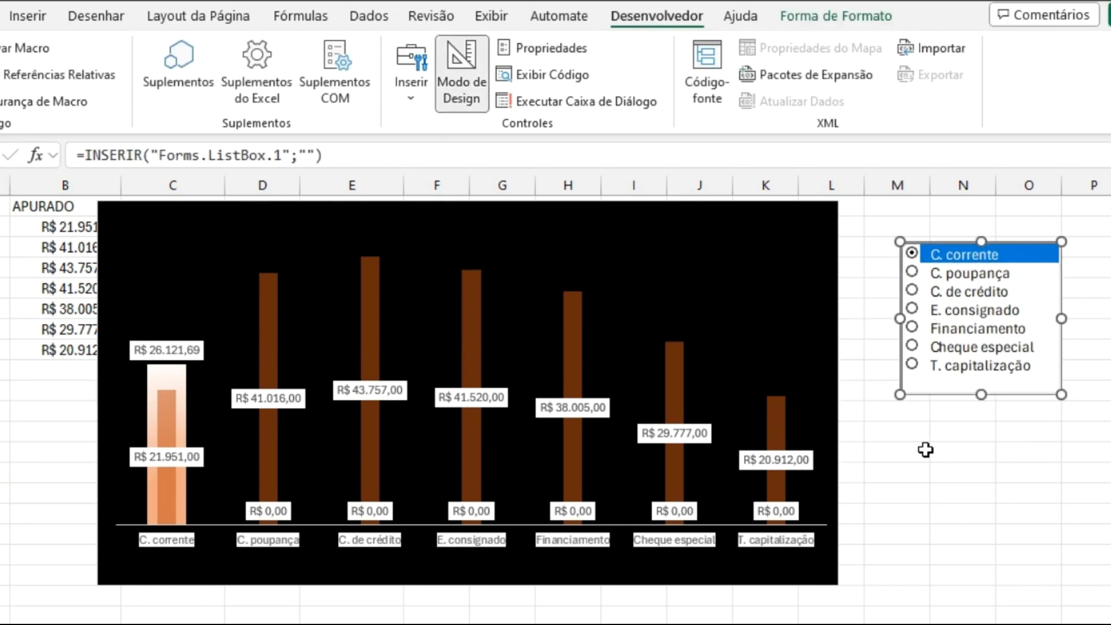
pyautogui.click(638, 205)
pyautogui.moveTo(650, 207); pyautogui.dragTo(414, 199)
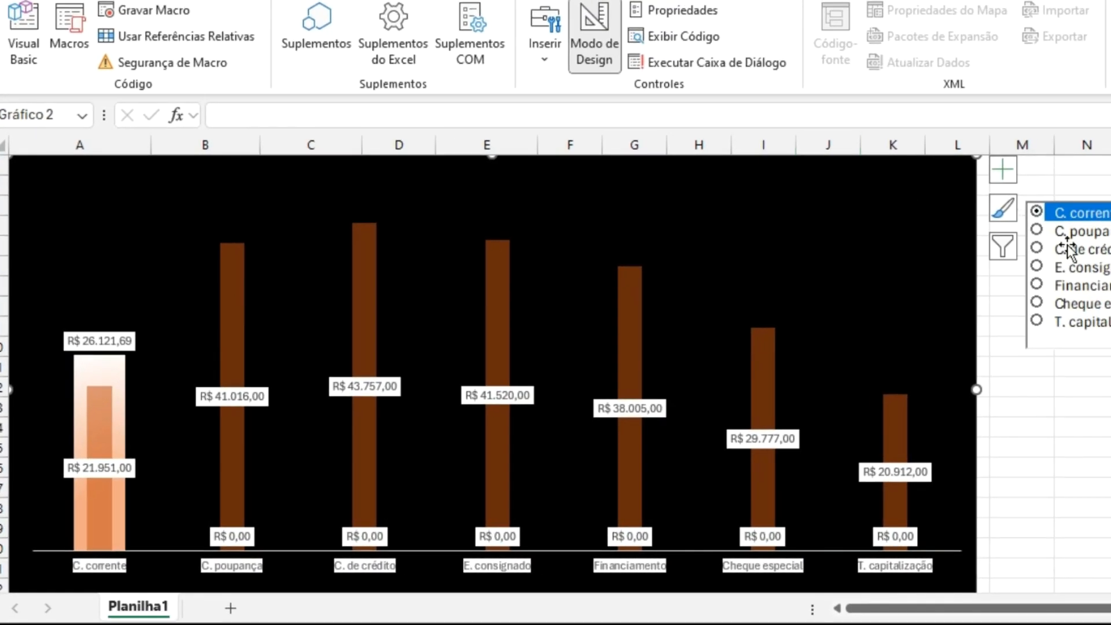
# - Send the chart to the back and place the product list box over the chart's upper-right corner
pyautogui.moveTo(1110, 246); pyautogui.dragTo(1055, 242)
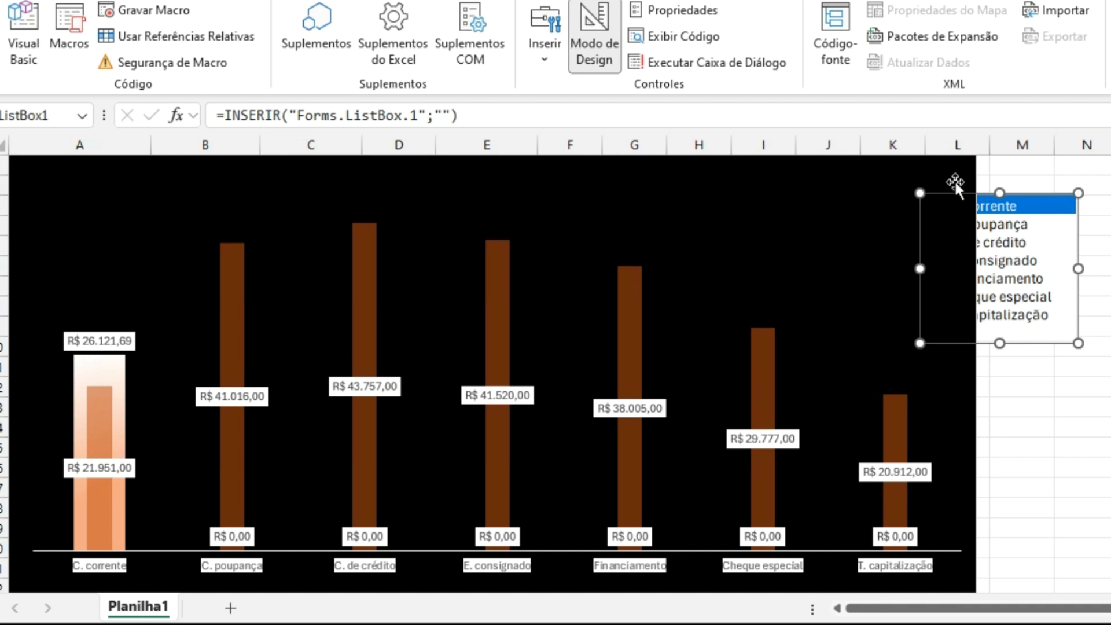
pyautogui.click(960, 167)
pyautogui.rightClick(964, 167)
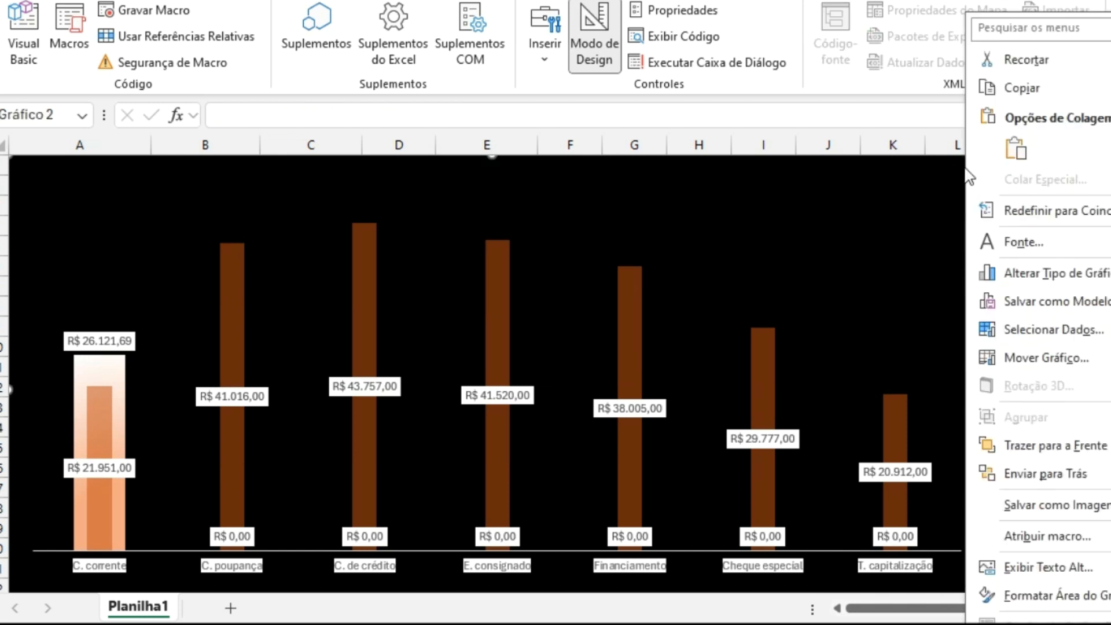
pyautogui.click(1039, 476)
pyautogui.moveTo(1062, 224); pyautogui.dragTo(954, 187)
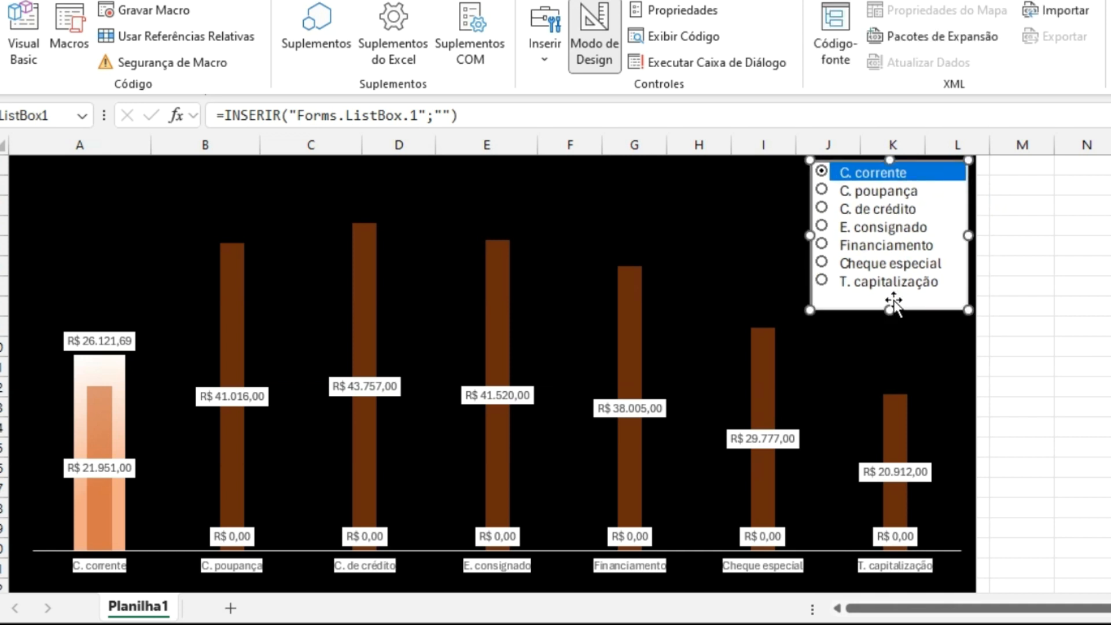
# - Reduce the list box's height and width to fit its product names closely, and leave Design Mode
pyautogui.moveTo(888, 301); pyautogui.dragTo(889, 289)
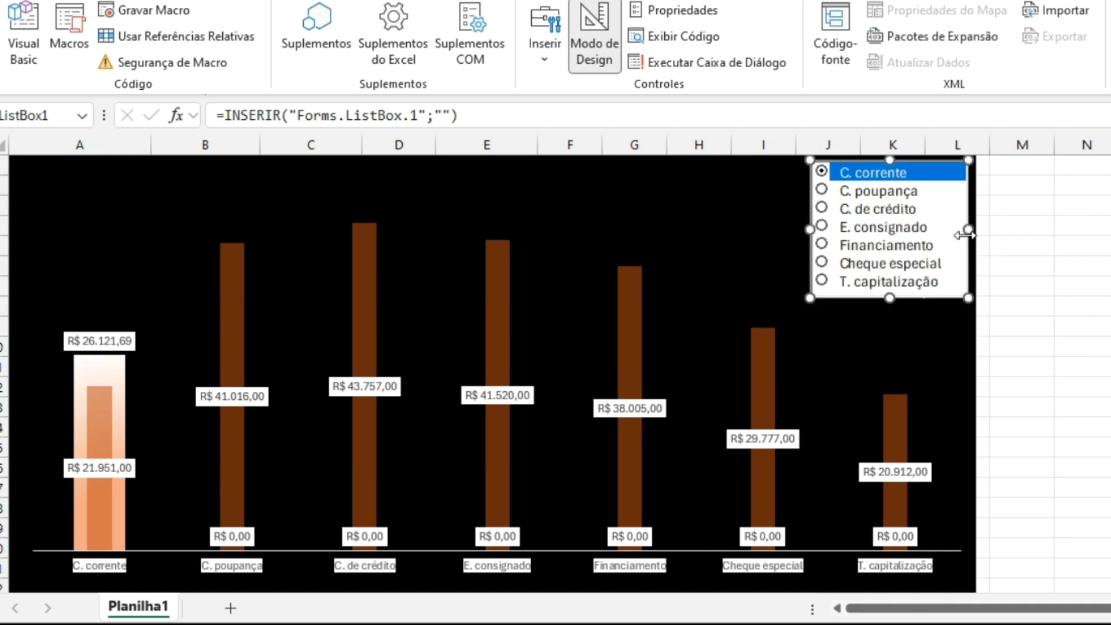
pyautogui.moveTo(962, 230); pyautogui.dragTo(939, 199)
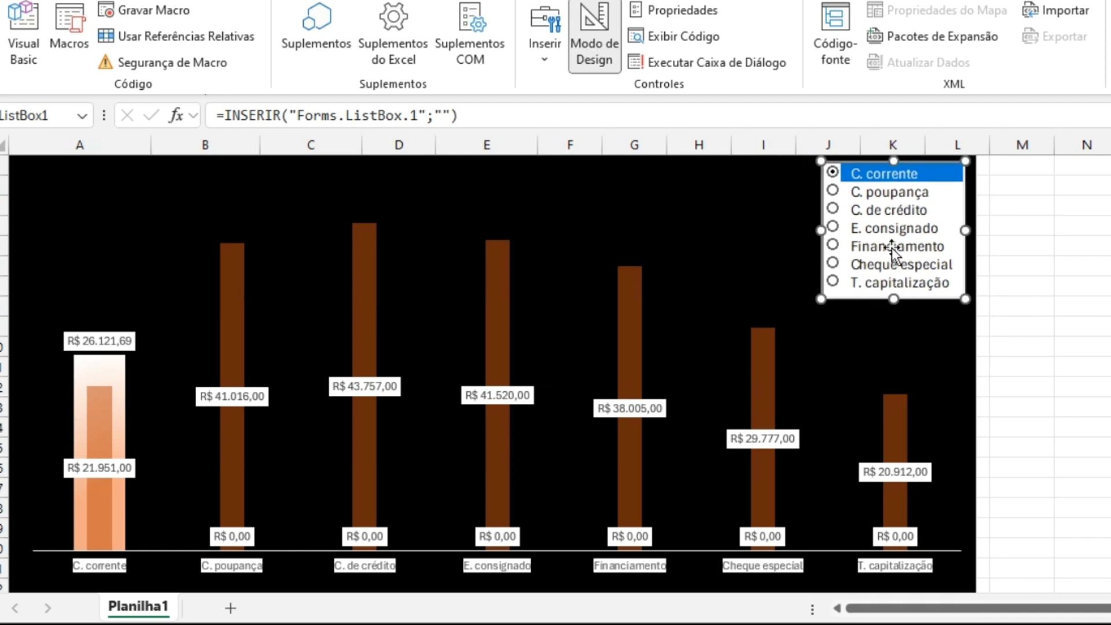
pyautogui.click(613, 53)
# - Check the chart highlight by choosing each product from C. de crédito through T. capitalização in the list box
pyautogui.click(892, 210)
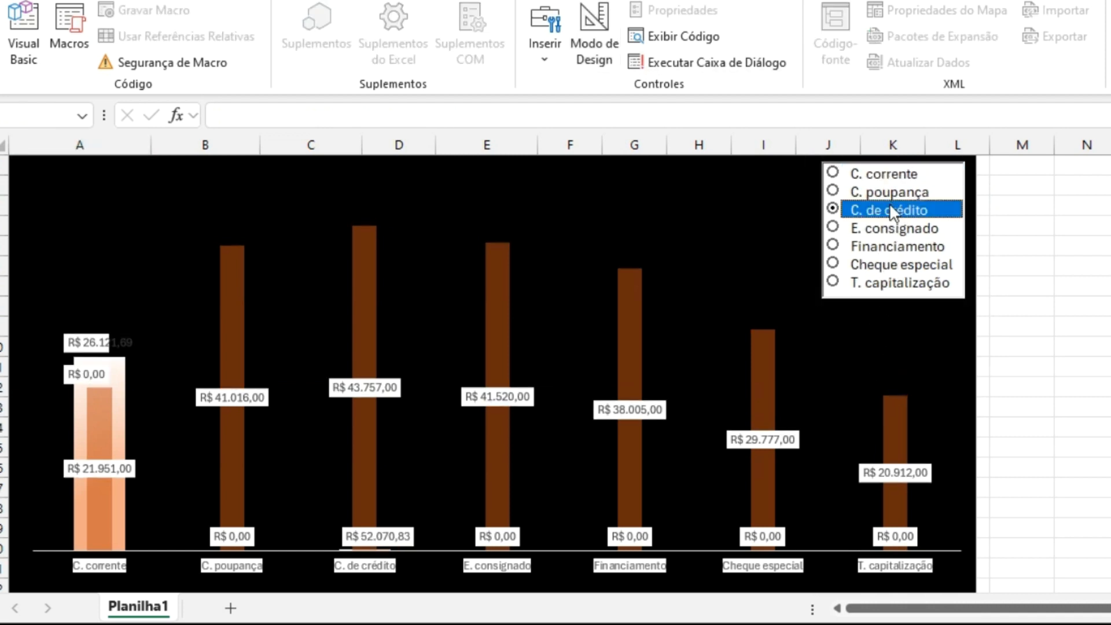
pyautogui.click(894, 228)
pyautogui.click(895, 248)
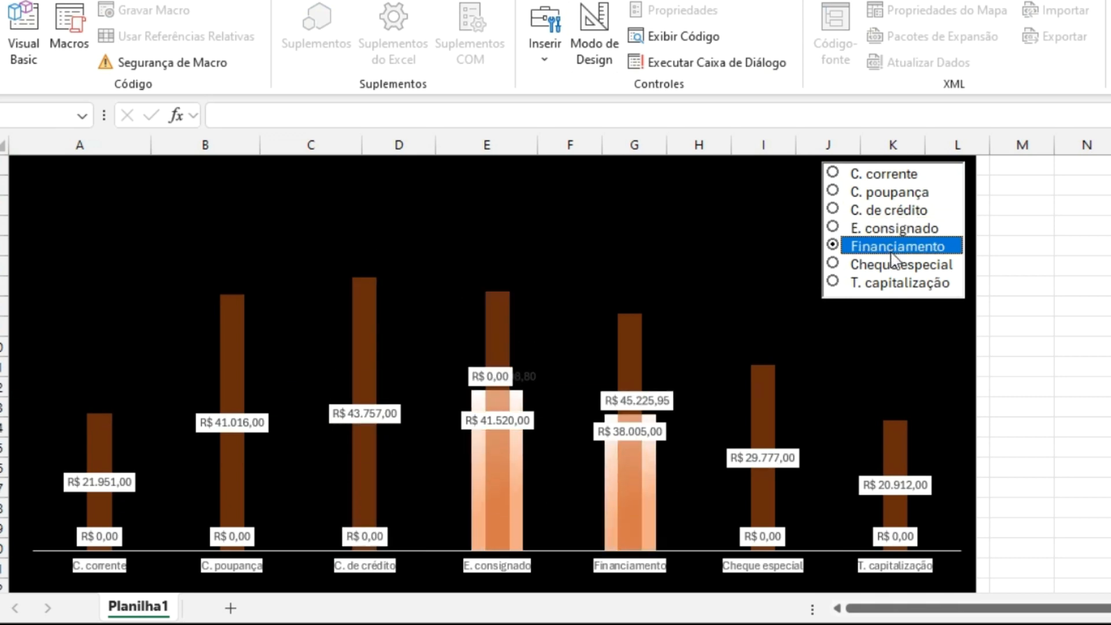
pyautogui.click(889, 265)
pyautogui.click(891, 284)
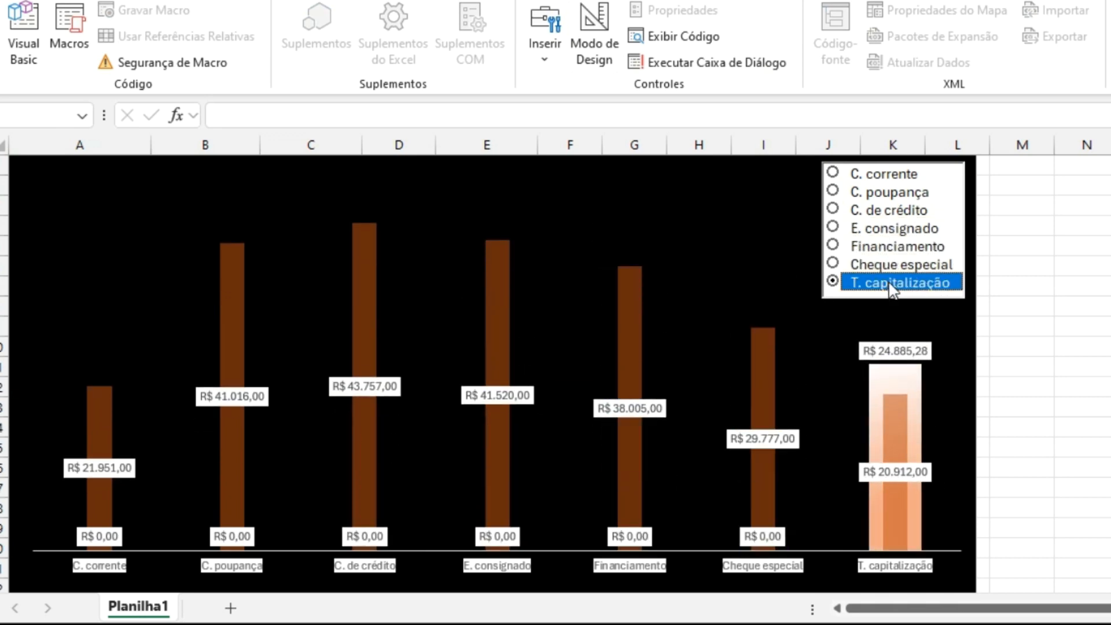